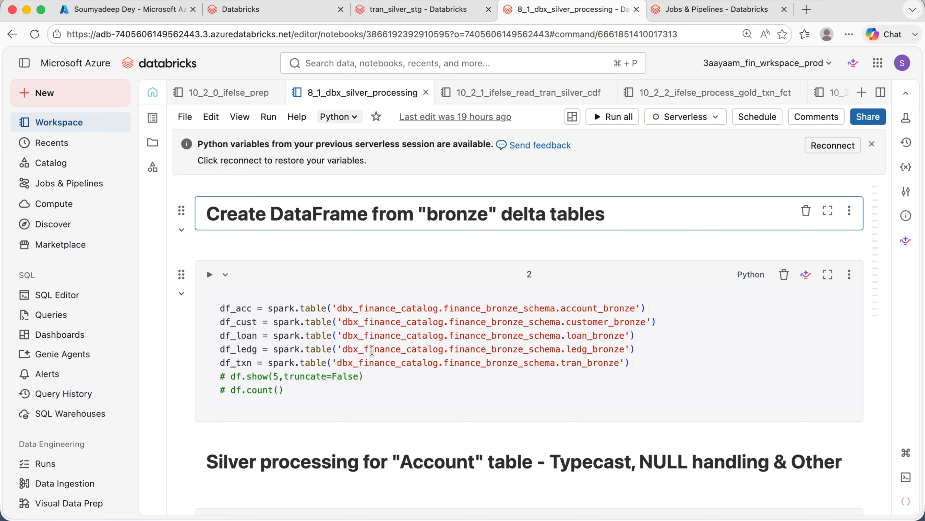
- Scroll through the silver processing notebook to review its bronze-to-silver cells
scroll(346, 291, down, 10)
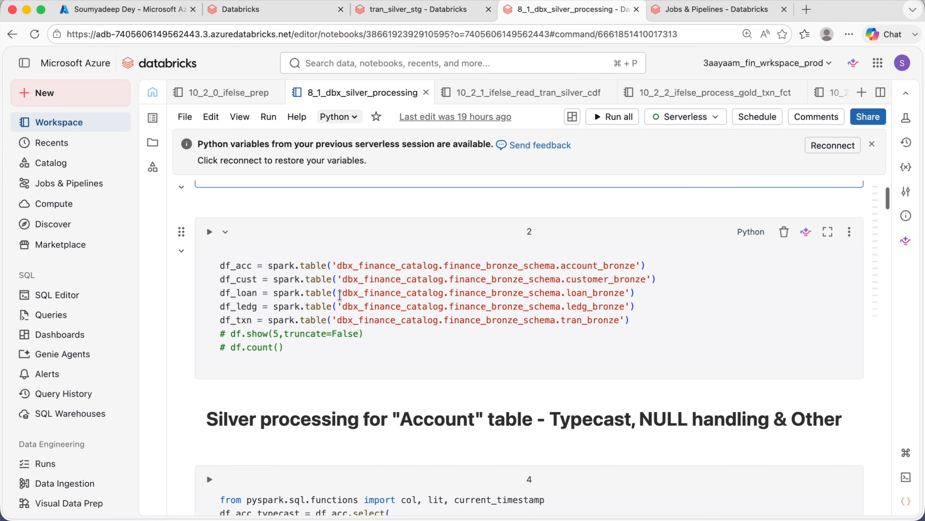
scroll(335, 305, down, 20)
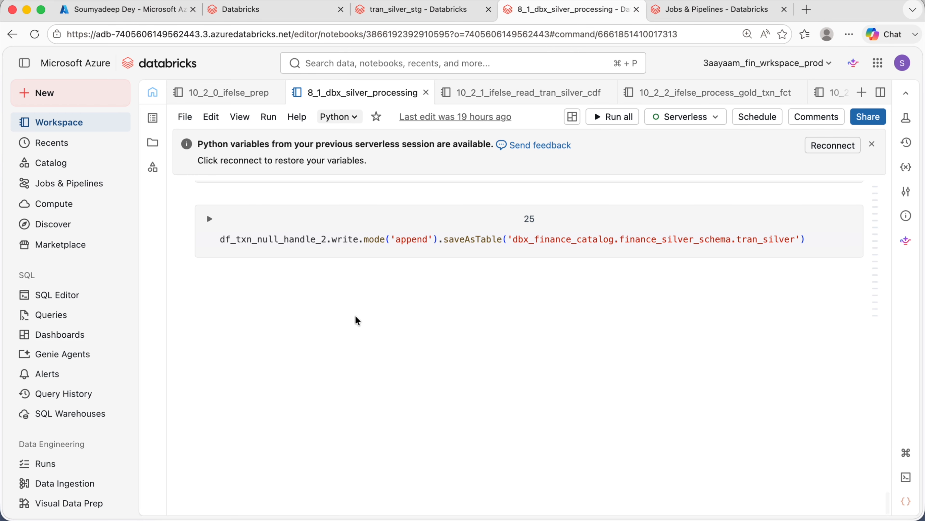
scroll(357, 320, up, 20)
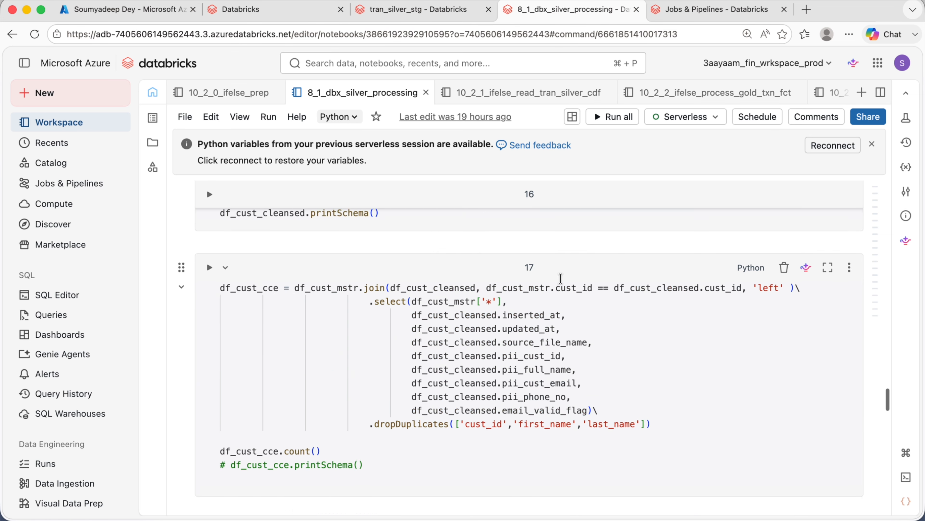
scroll(528, 292, up, 10)
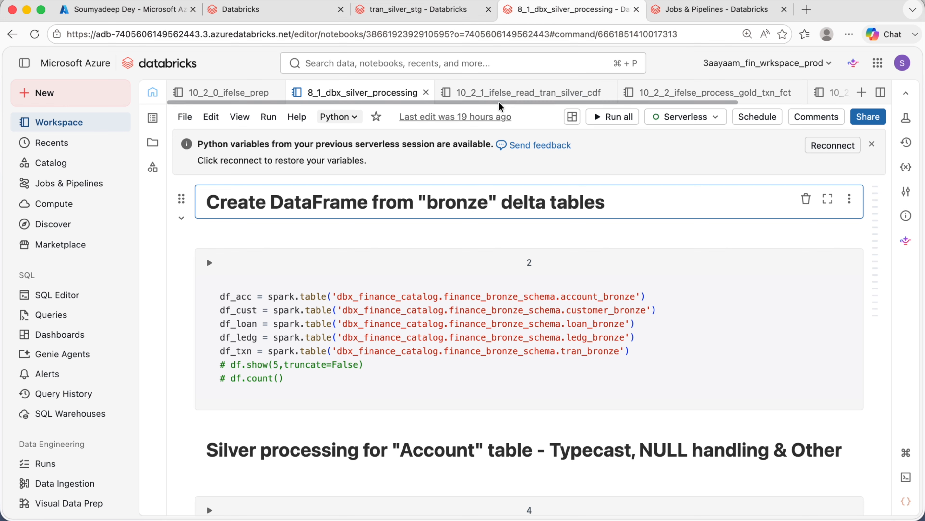
- Open the 10_2_1_ifelse_read_tran_silver_cdf notebook and examine the readStream call and its delta format
click(529, 92)
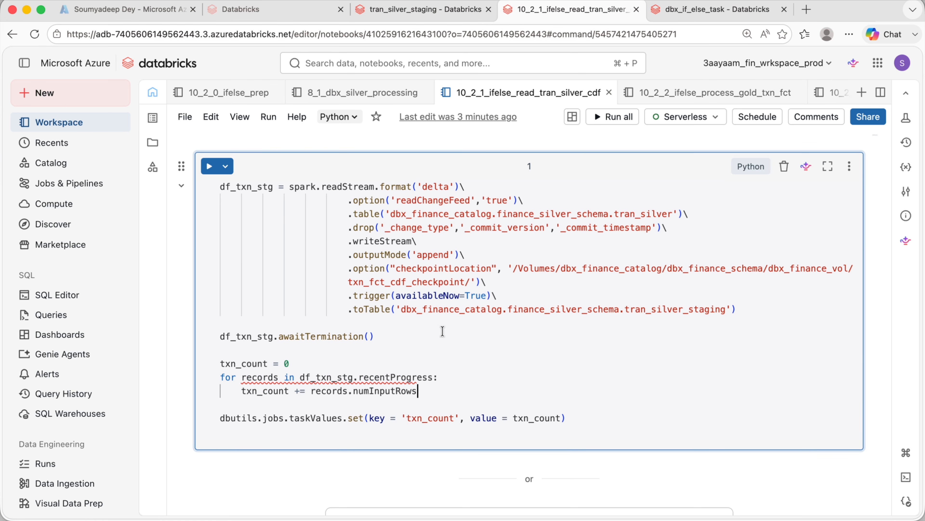
click(328, 266)
double_click(343, 187)
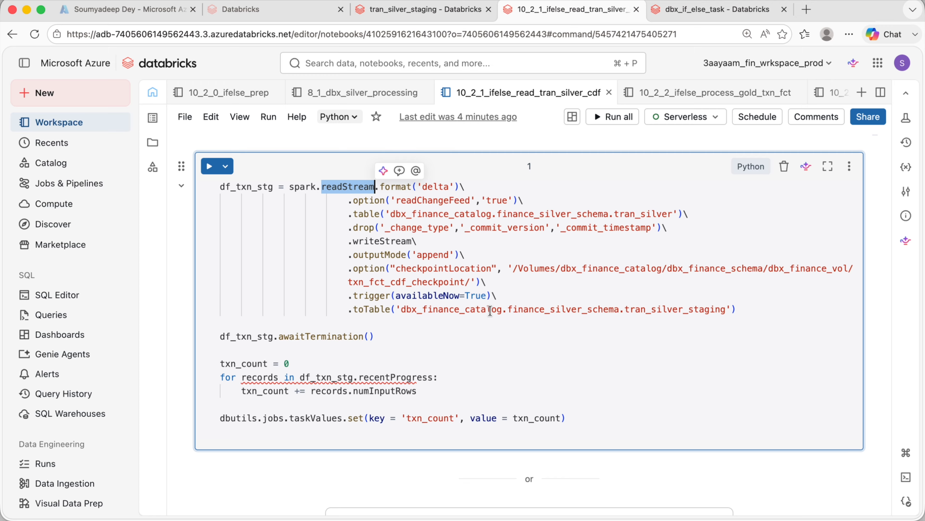
click(347, 298)
click(373, 183)
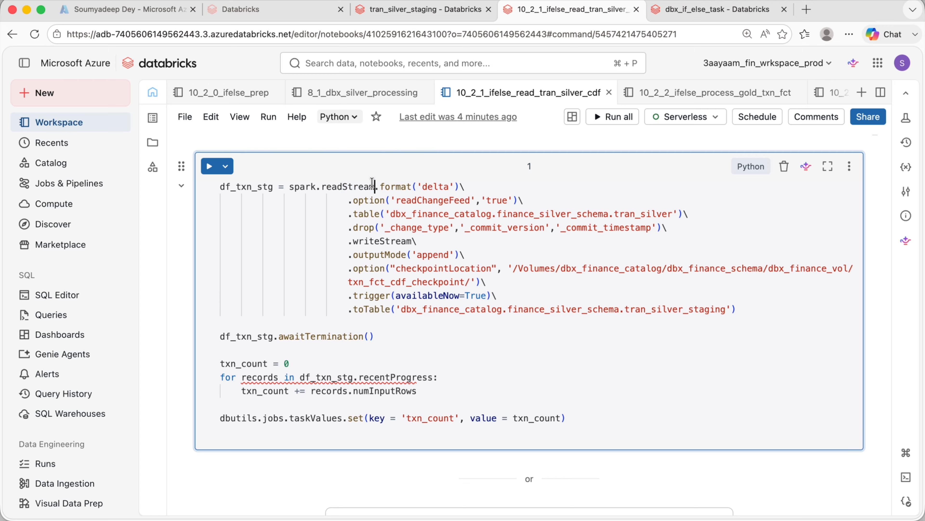
double_click(338, 187)
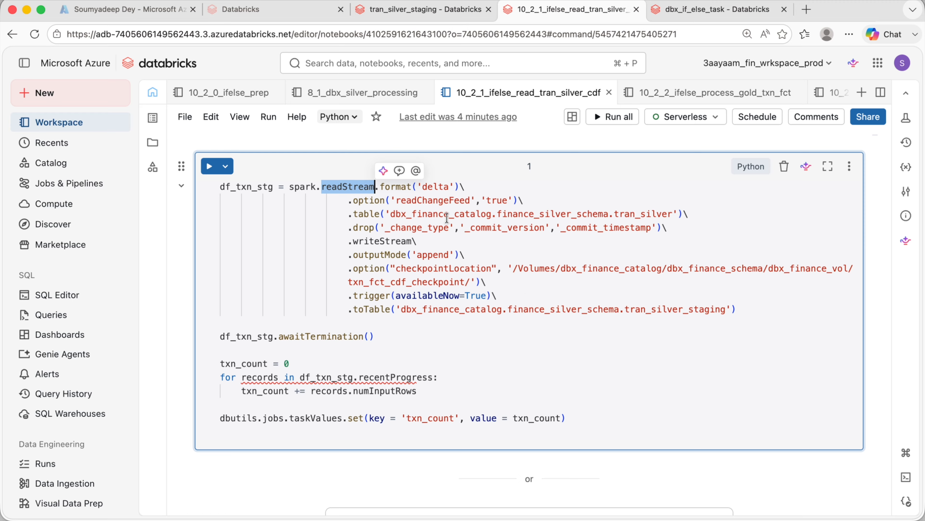
click(332, 241)
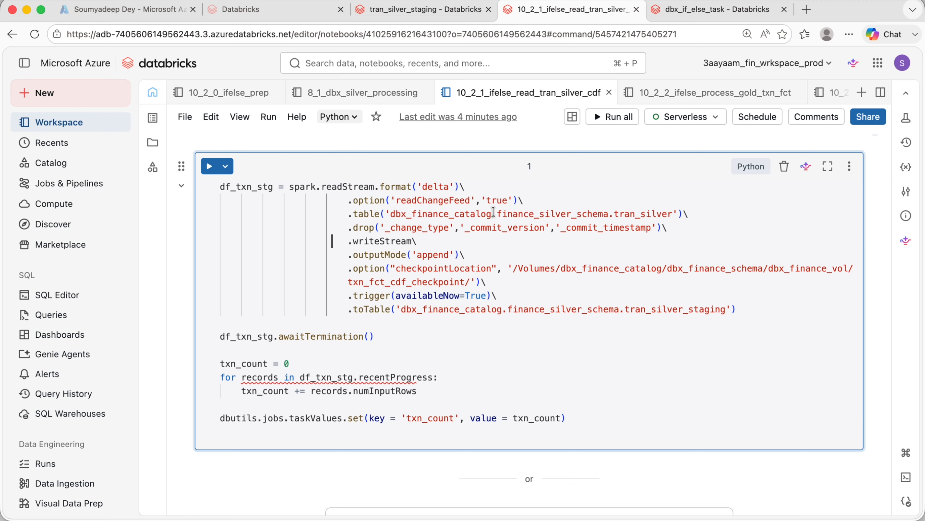
double_click(336, 187)
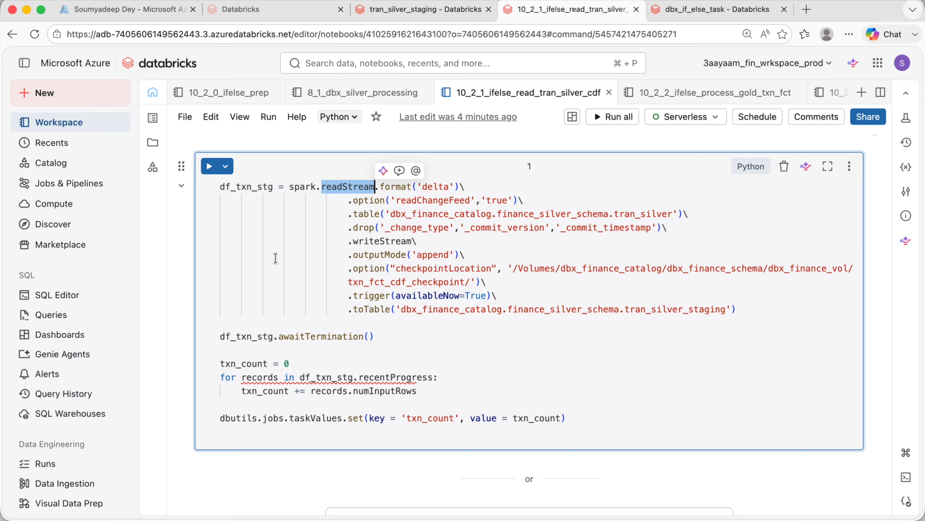
drag(381, 186, 451, 187)
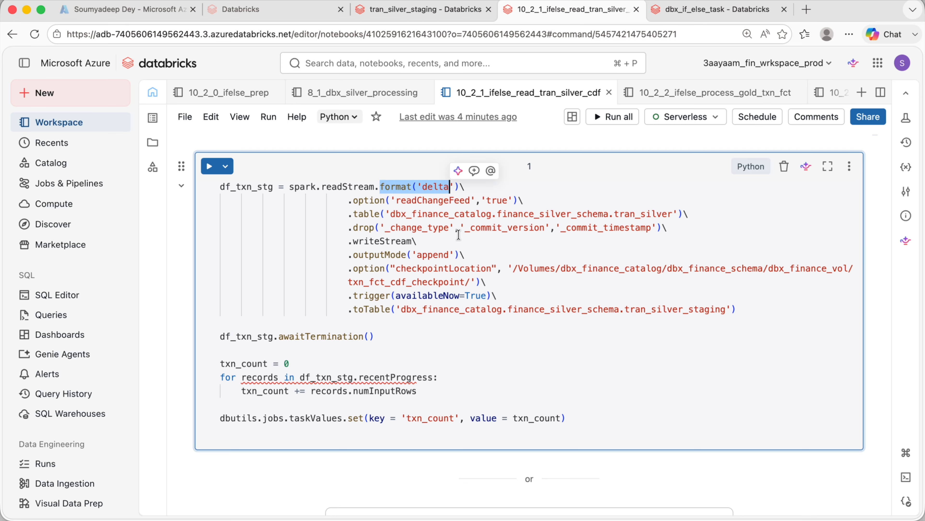
- Examine the readChangeFeed option, the tran_silver source table and the dropped _change_type, _commit_version and _commit_timestamp columns
double_click(432, 200)
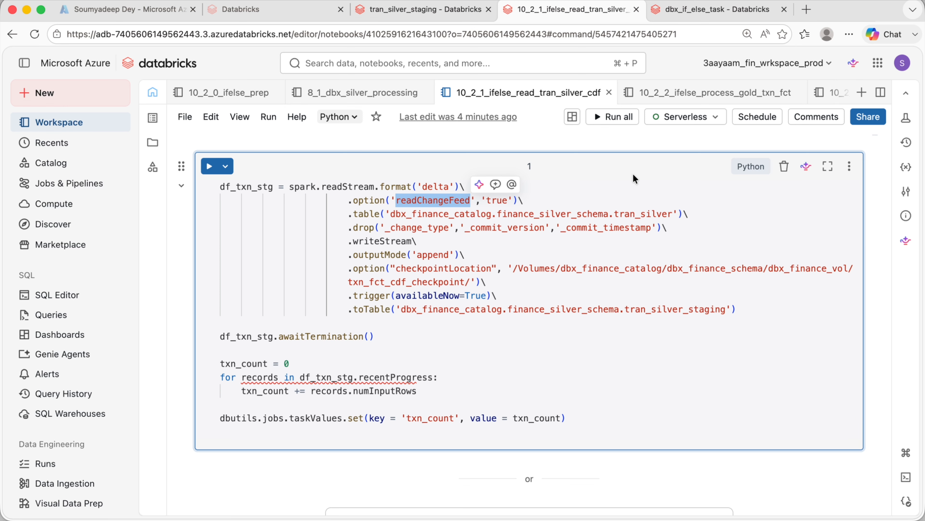
click(636, 214)
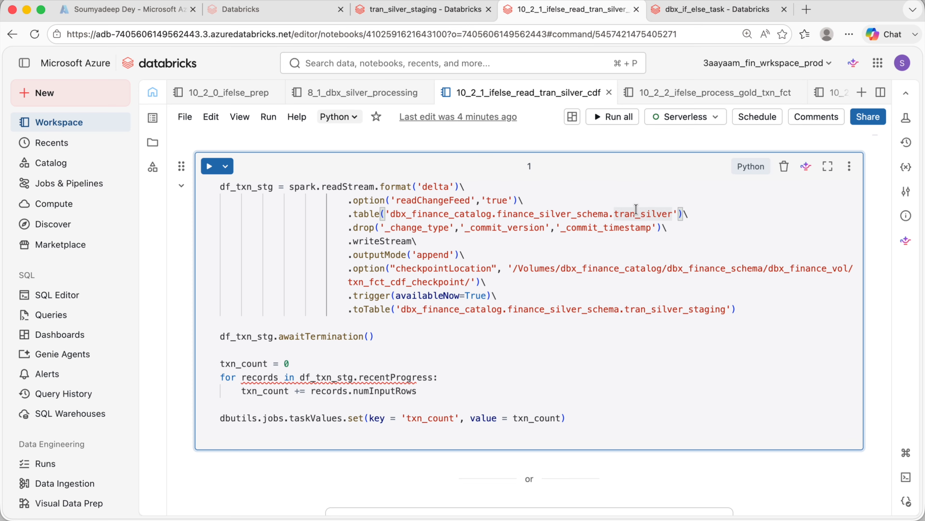
double_click(366, 214)
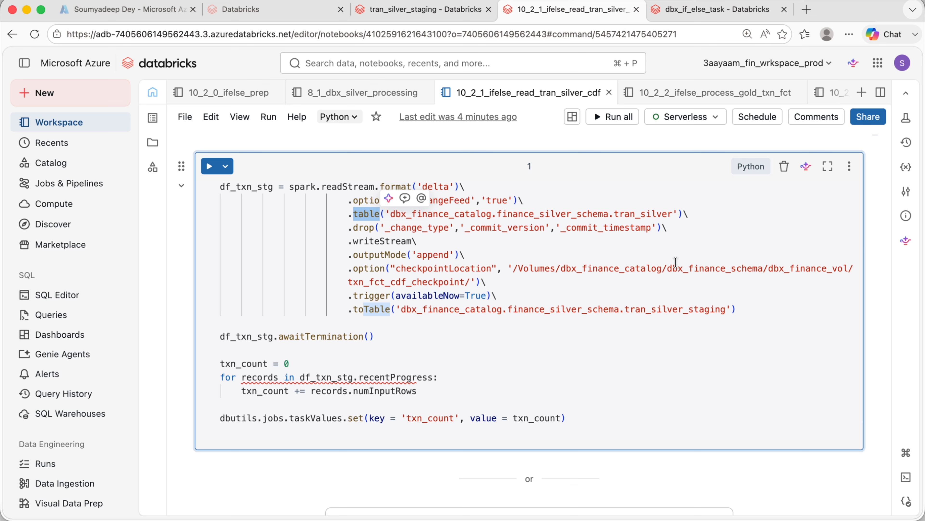
drag(348, 227, 662, 228)
click(610, 250)
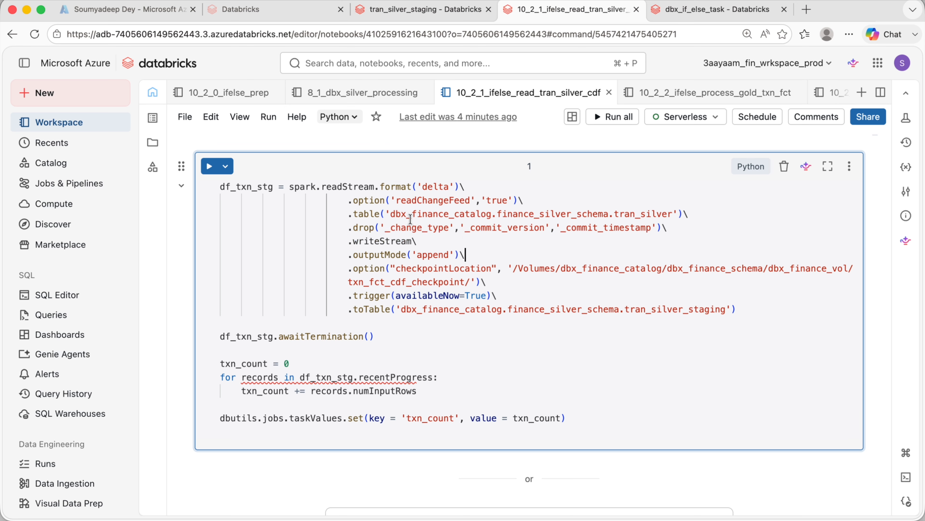
double_click(367, 229)
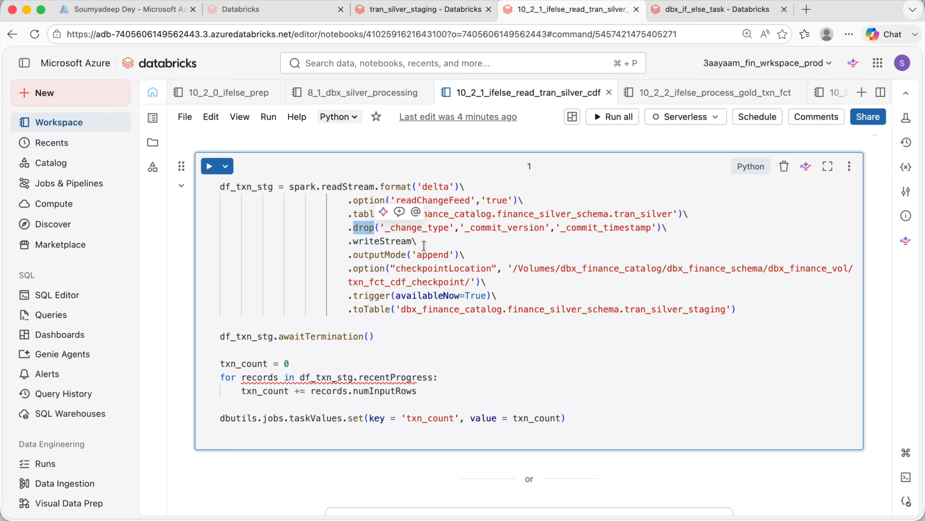
double_click(415, 229)
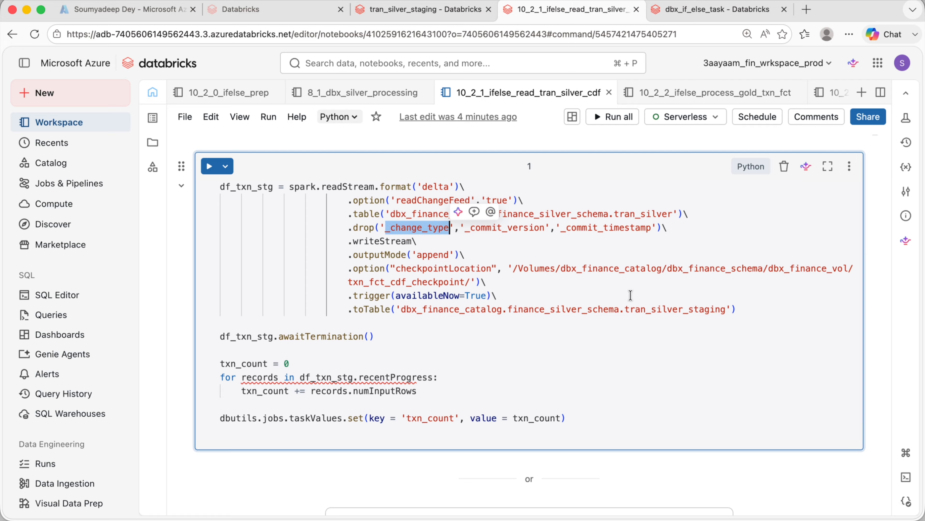
double_click(507, 227)
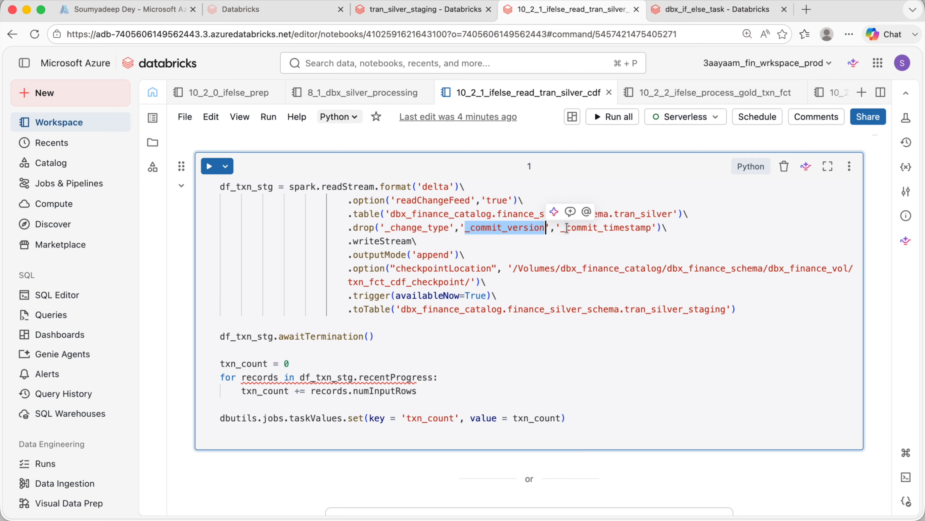
double_click(597, 227)
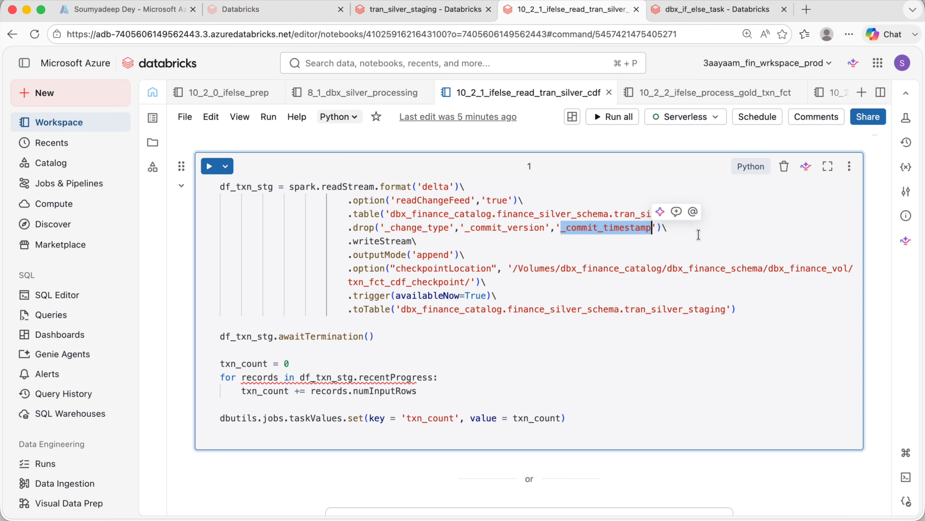
- Inspect the tran_silver_staging table's columns in the catalog, returning to the CDF notebook afterwards
key(ctrl+shift+Tab)
scroll(480, 362, down, 5)
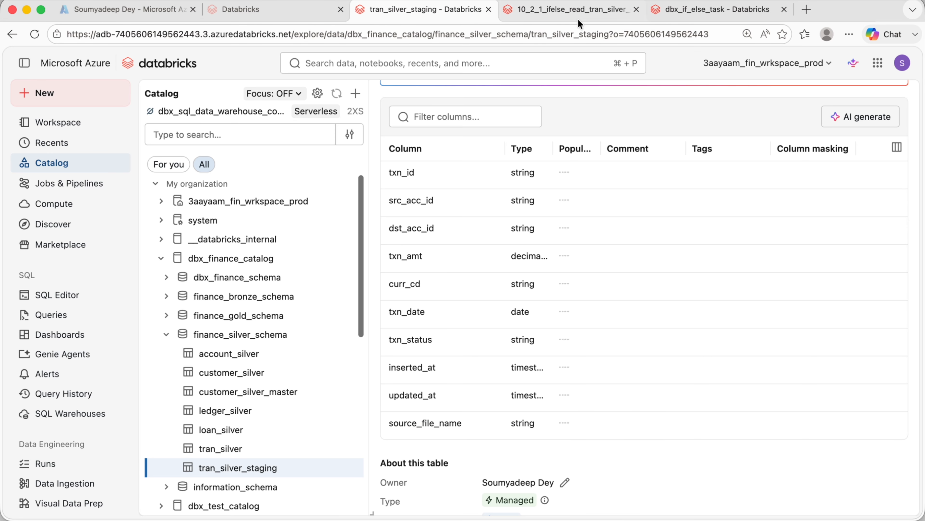
click(548, 12)
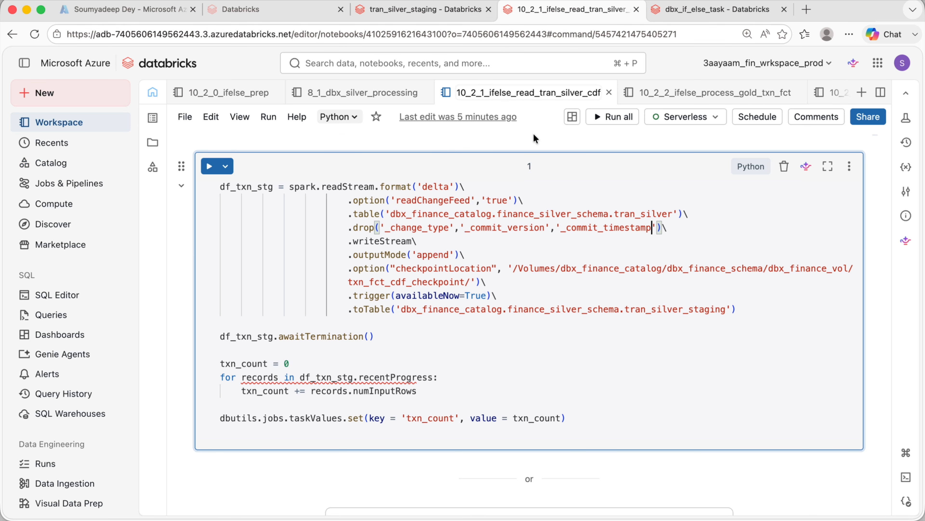
- Examine the stream's writeStream, append output mode, checkpoint location path and availableNow trigger settings
double_click(477, 228)
double_click(572, 229)
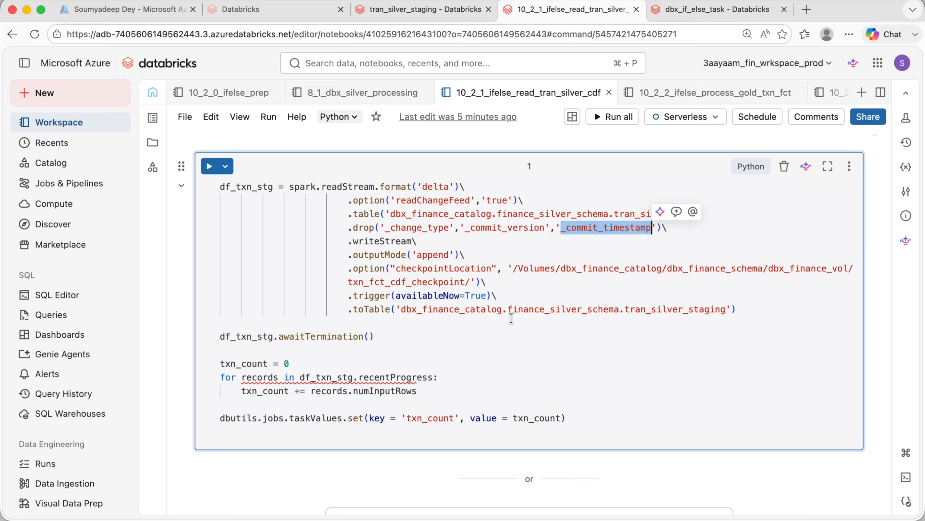
click(367, 199)
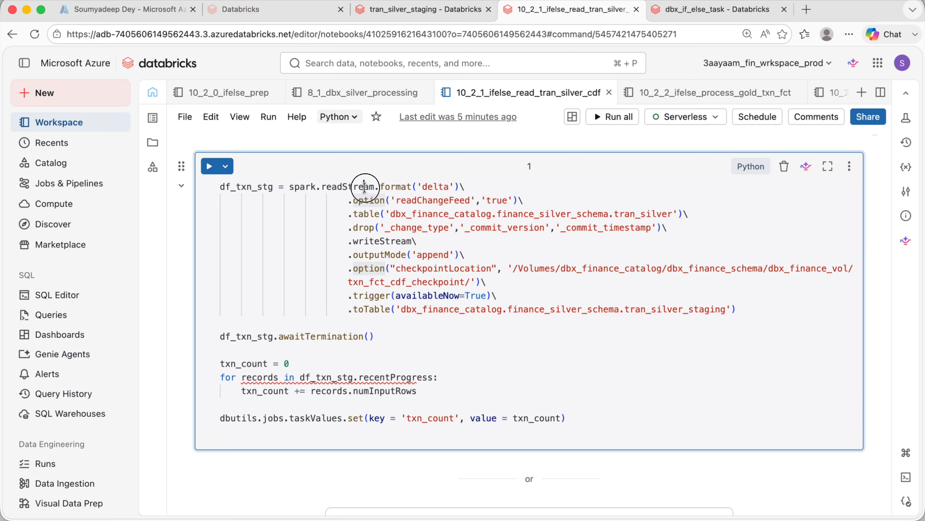
double_click(364, 186)
double_click(382, 241)
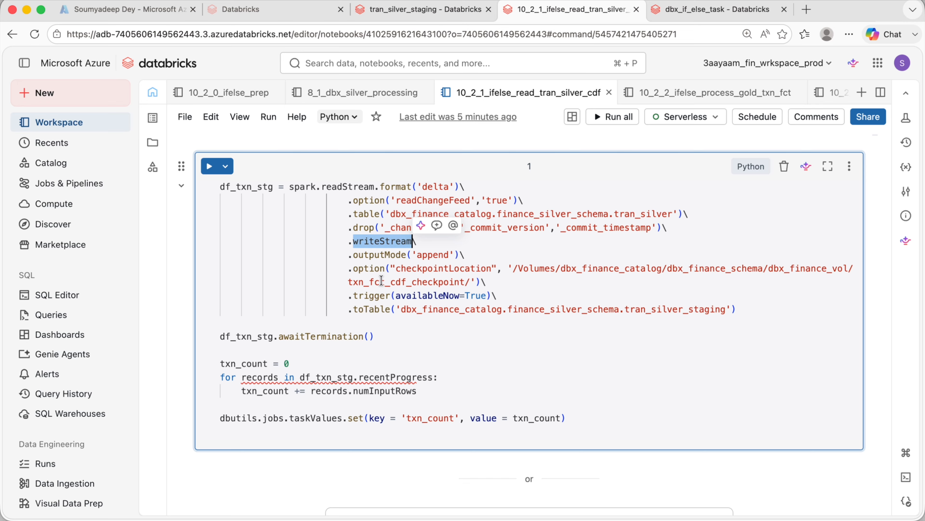
double_click(381, 255)
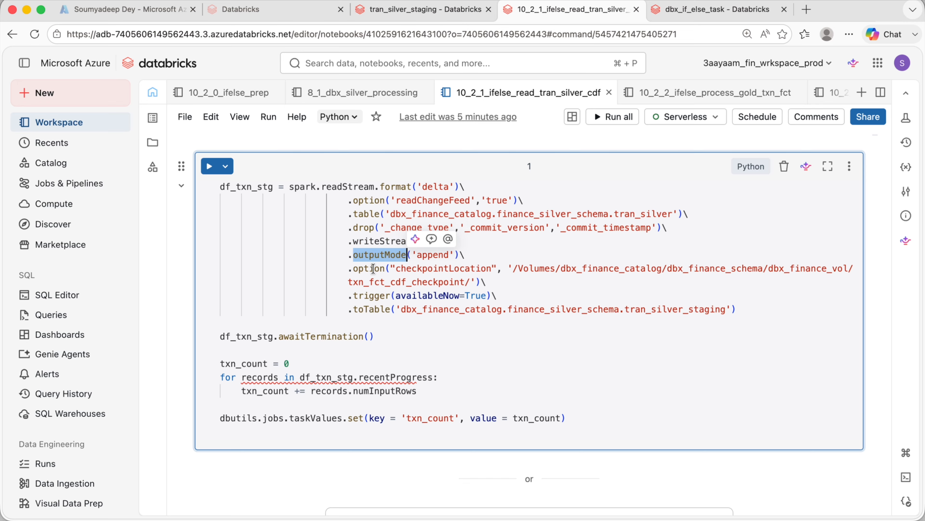
double_click(423, 269)
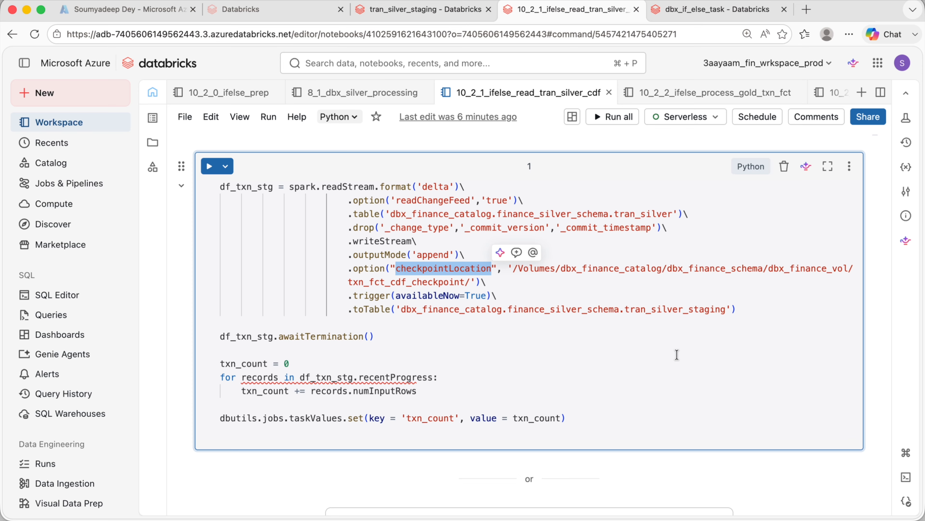
drag(513, 268, 470, 281)
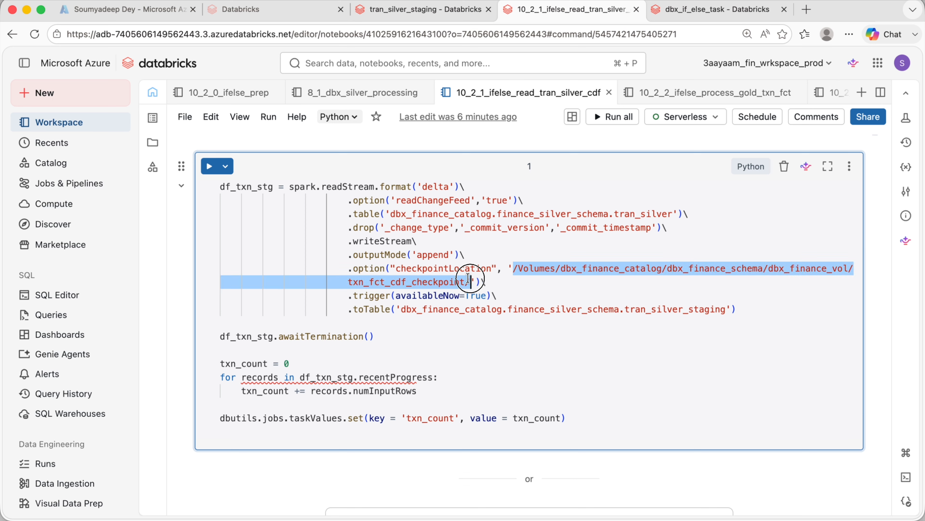
drag(349, 295, 498, 295)
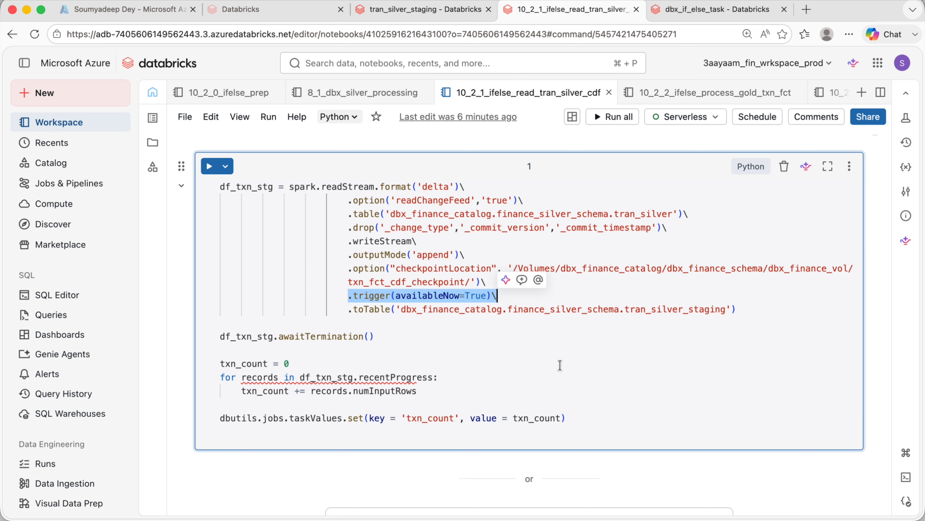
click(580, 366)
double_click(364, 306)
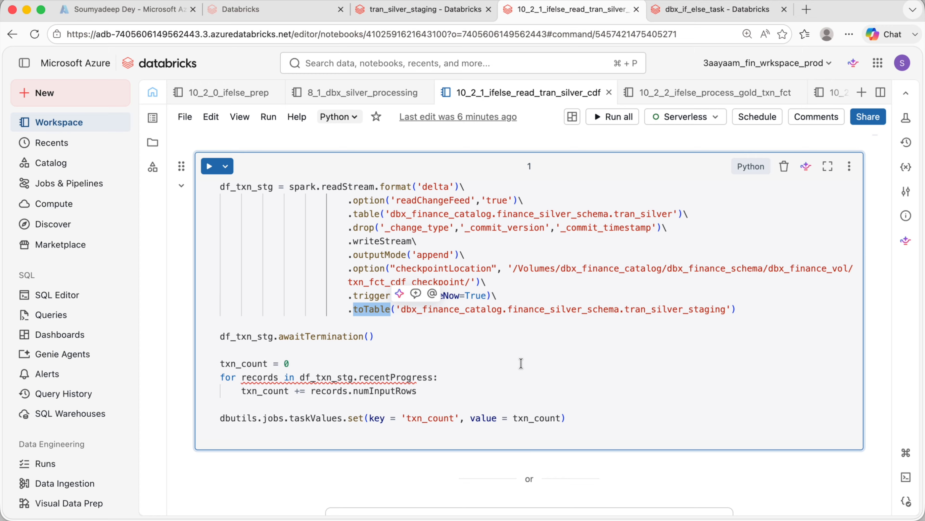
- Examine the toTable target tran_silver_staging and the awaitTermination call that waits for the stream
click(380, 324)
double_click(368, 312)
double_click(316, 337)
click(454, 349)
click(408, 339)
drag(409, 339, 202, 334)
click(447, 349)
click(393, 335)
click(579, 419)
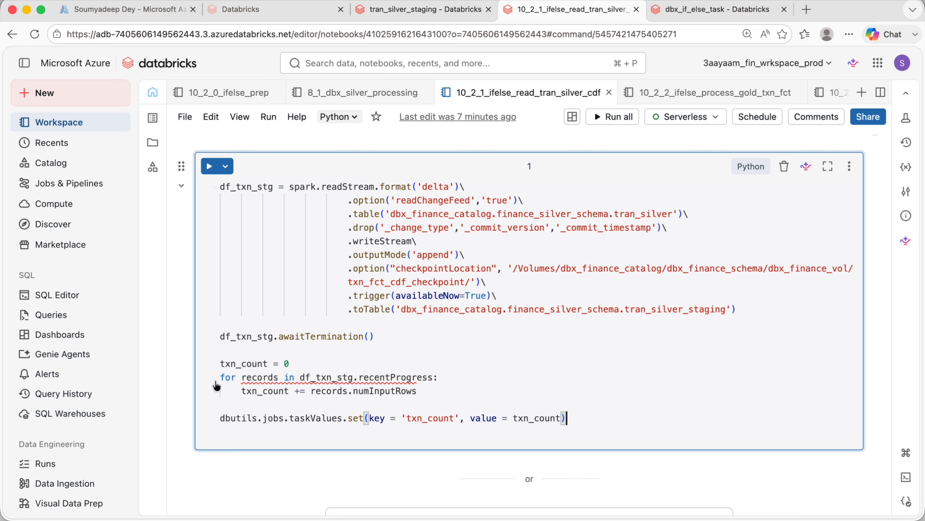
- Examine the loop summing numInputRows from recentProgress and the dbutils.jobs.taskValues.set call storing txn_count
double_click(399, 377)
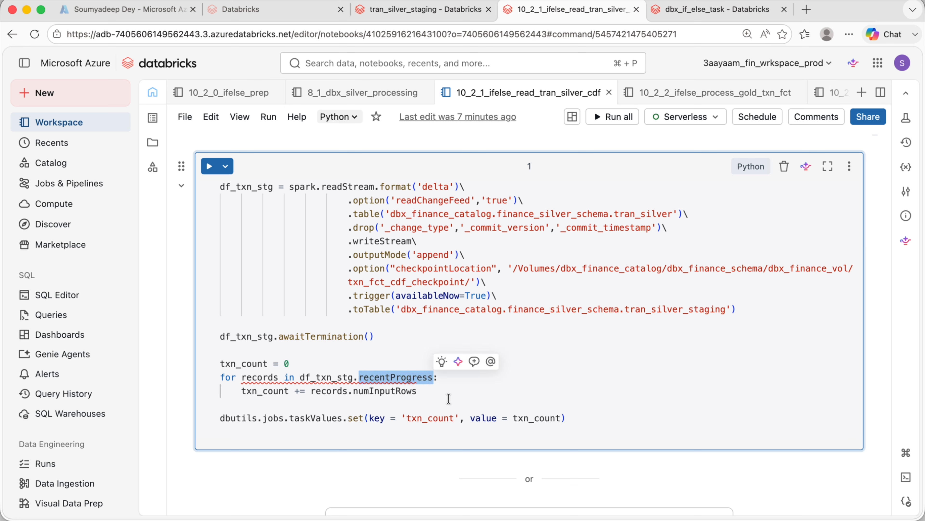
double_click(262, 197)
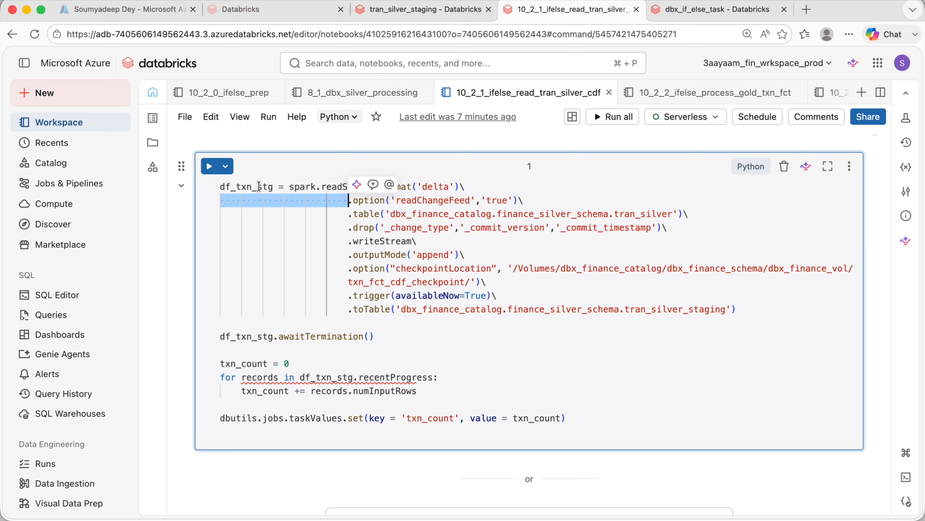
double_click(259, 187)
double_click(380, 377)
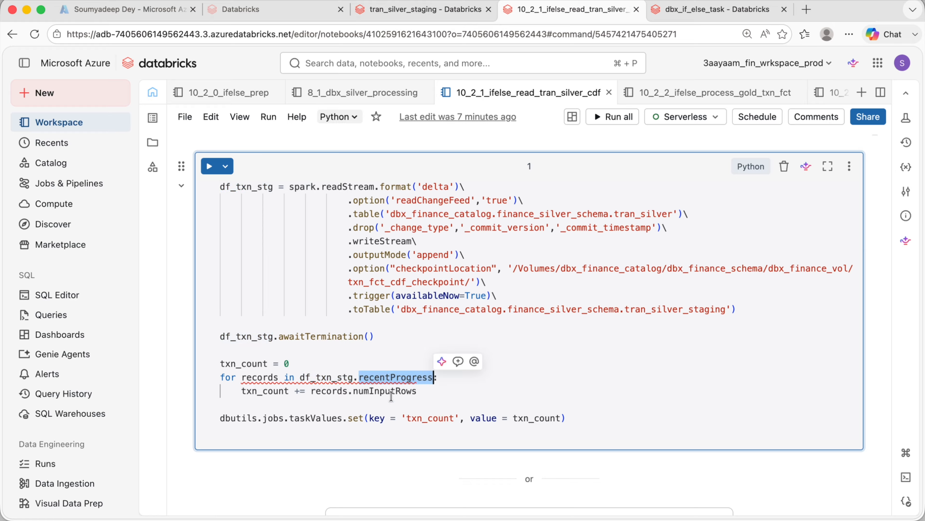
double_click(383, 391)
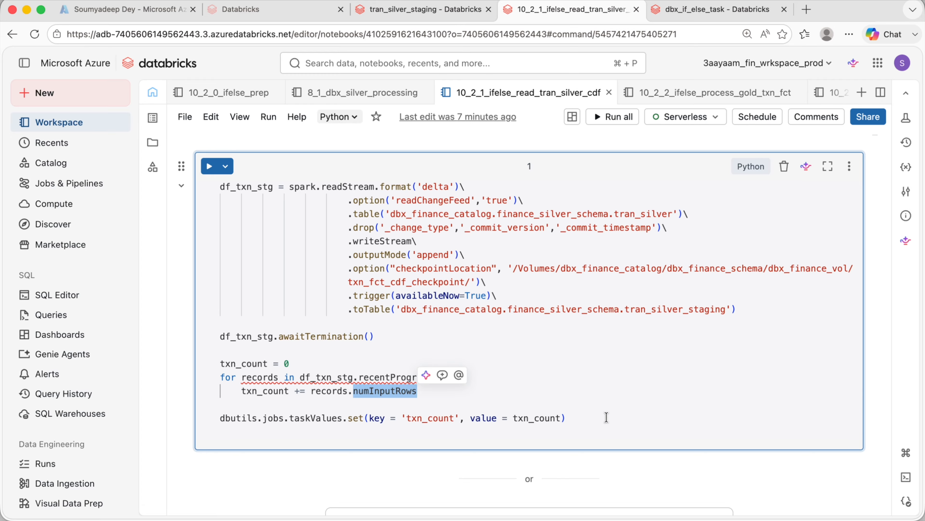
drag(589, 419, 219, 415)
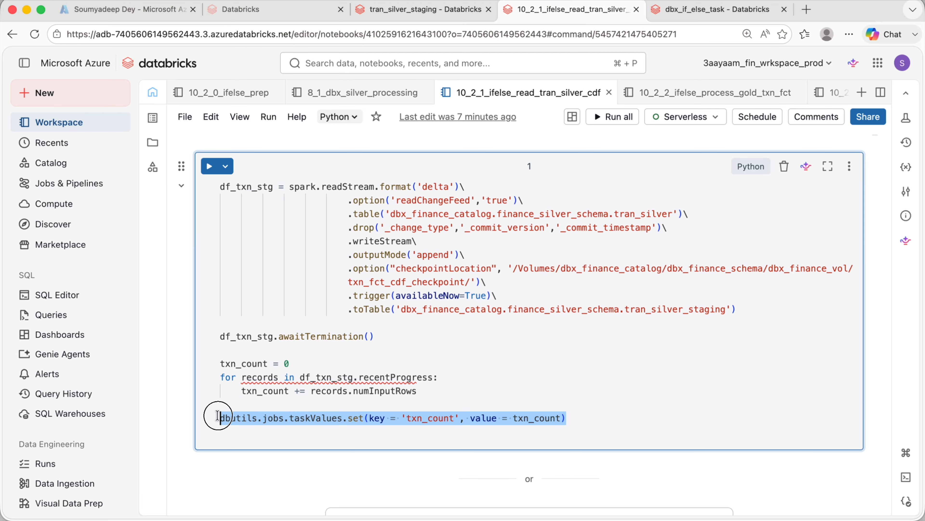
- In the txn_fct processing notebook, replace tran_silver_stg in the truncate statement with the tran_silver_staging table name copied from the CDF notebook
click(542, 332)
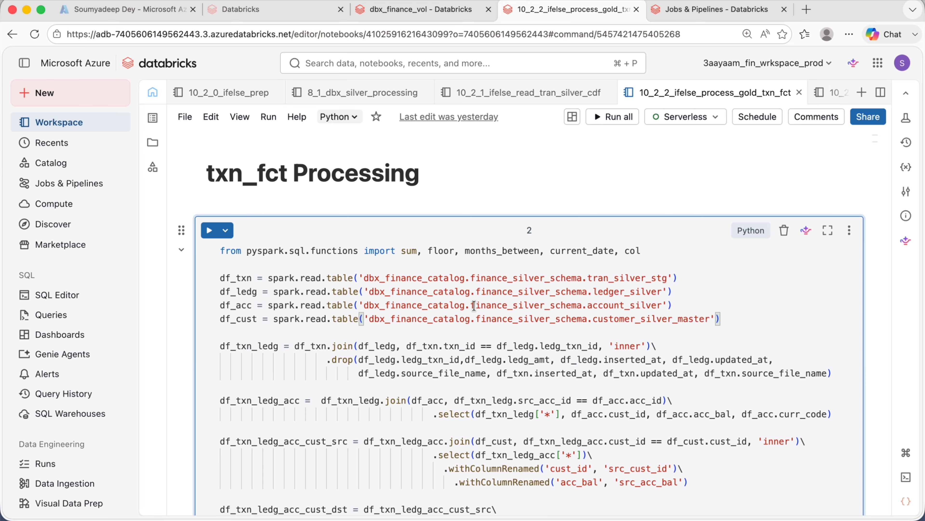
click(246, 177)
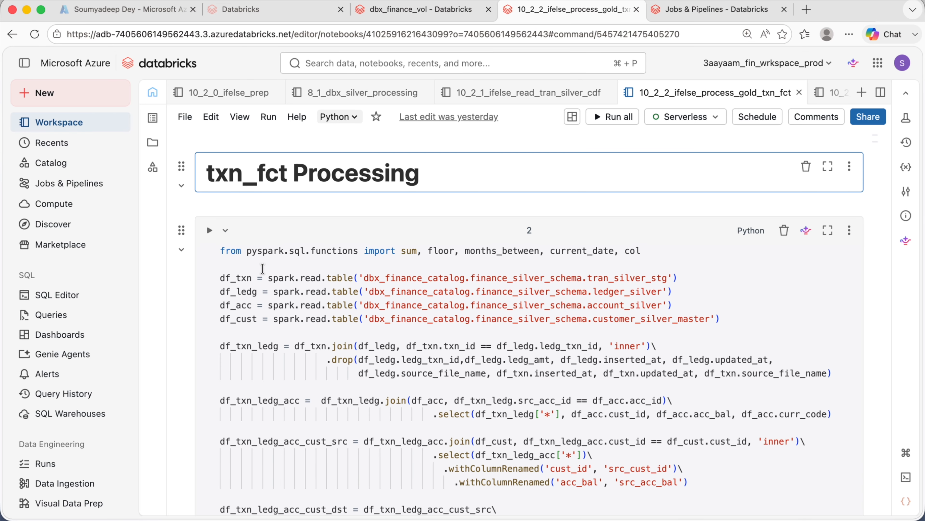
scroll(262, 269, down, 15)
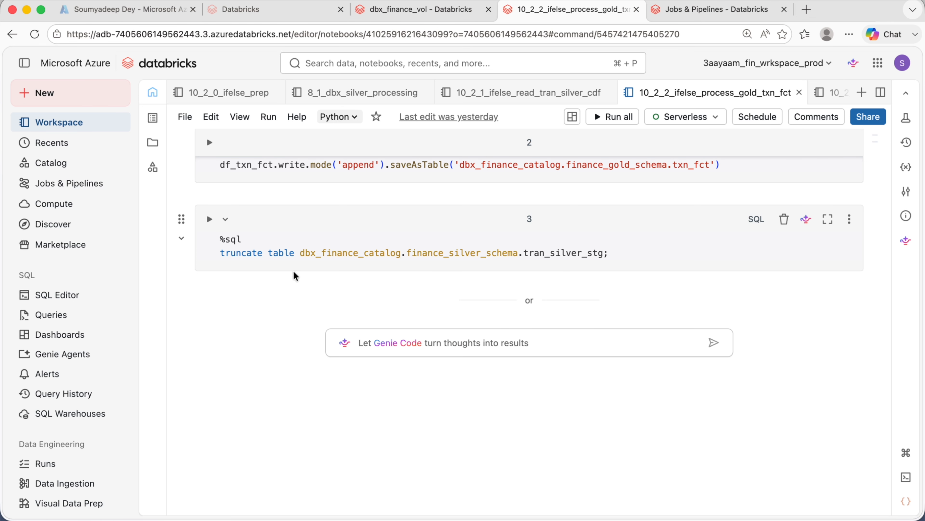
drag(610, 253, 255, 253)
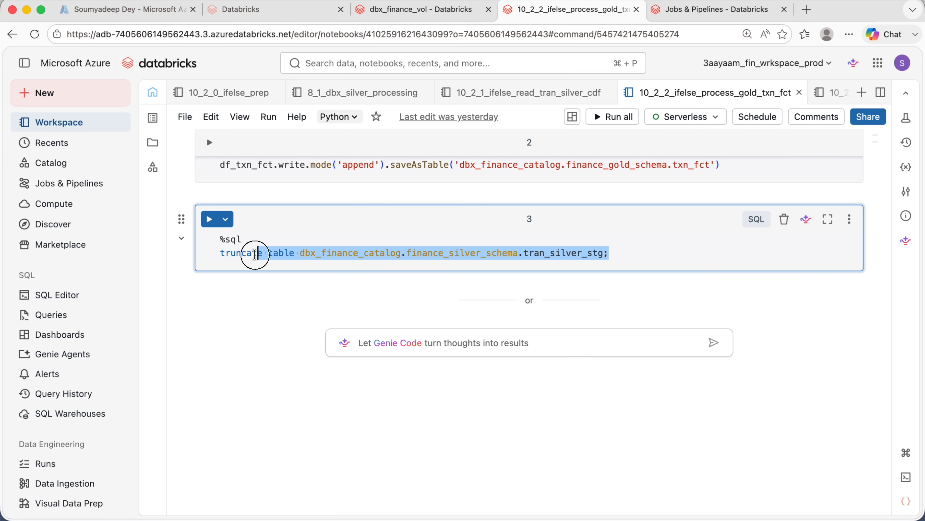
double_click(556, 252)
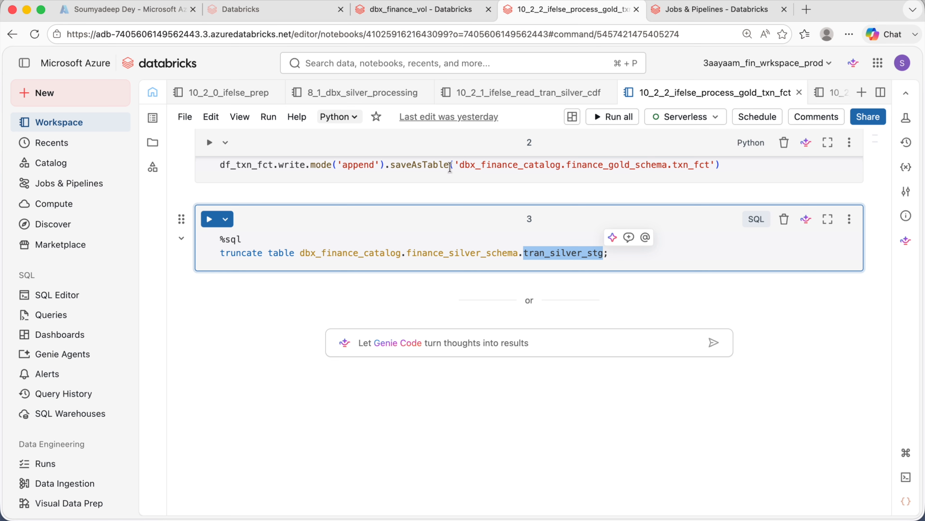
click(502, 94)
click(614, 352)
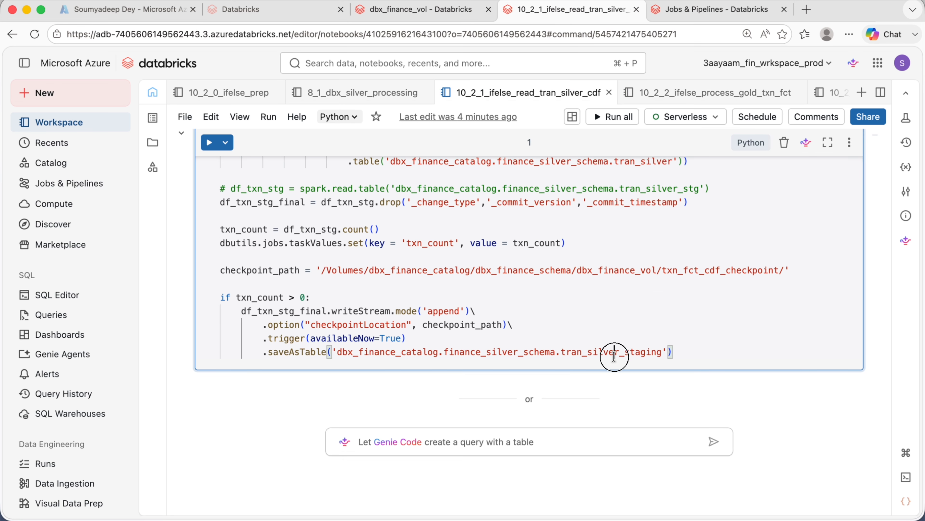
double_click(614, 353)
key(super+c)
click(660, 95)
key(super+v)
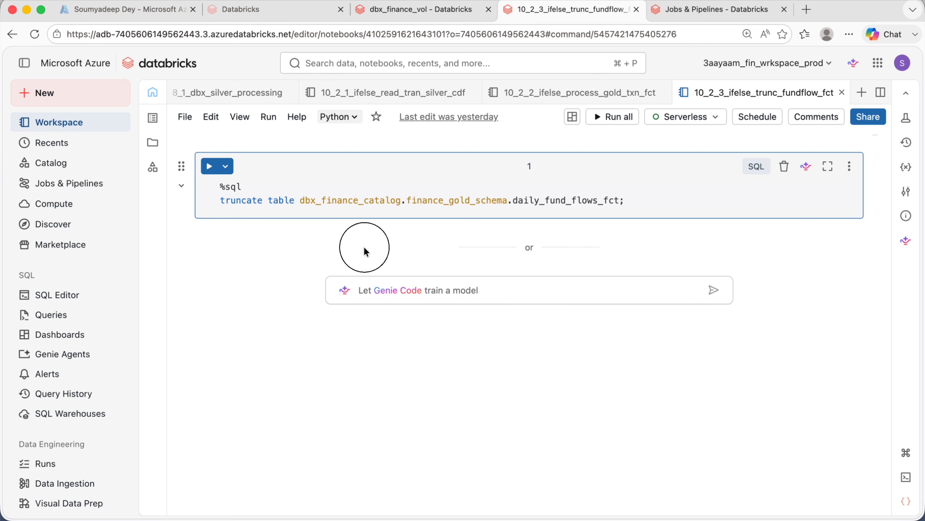
- Open the prep notebook and rerun the cell that drops and recreates the tran_silver table
click(227, 92)
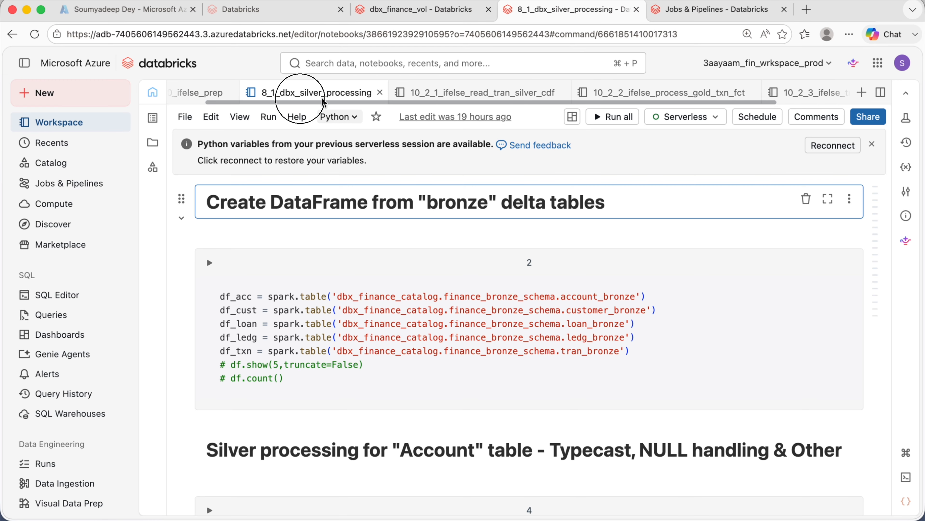
click(235, 93)
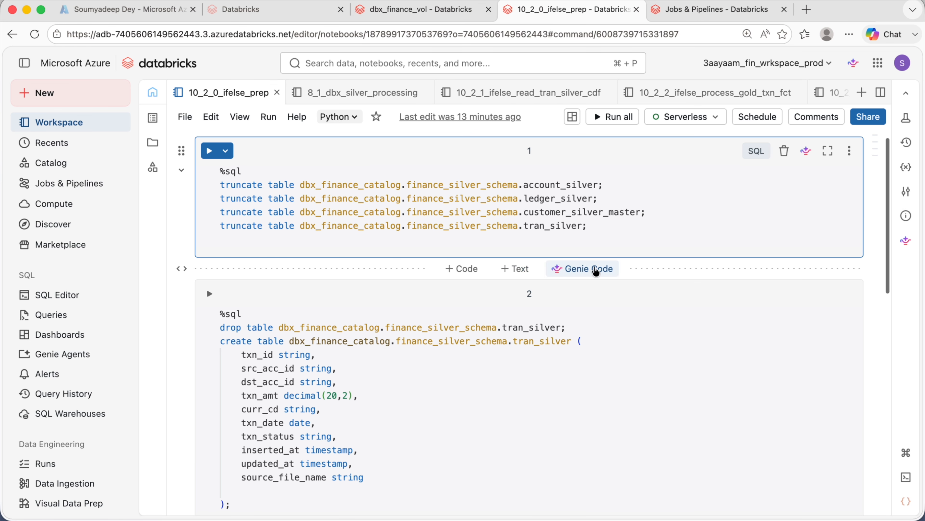
click(605, 237)
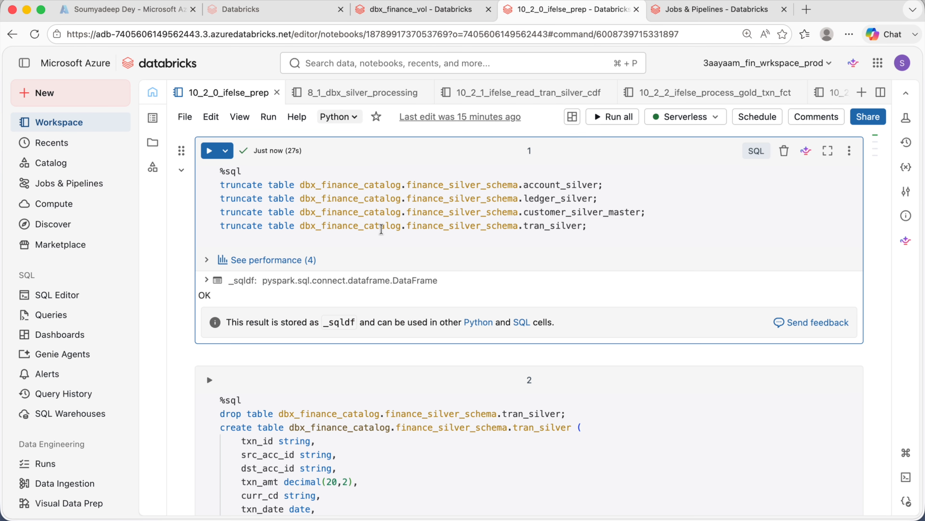
scroll(380, 228, down, 5)
click(291, 420)
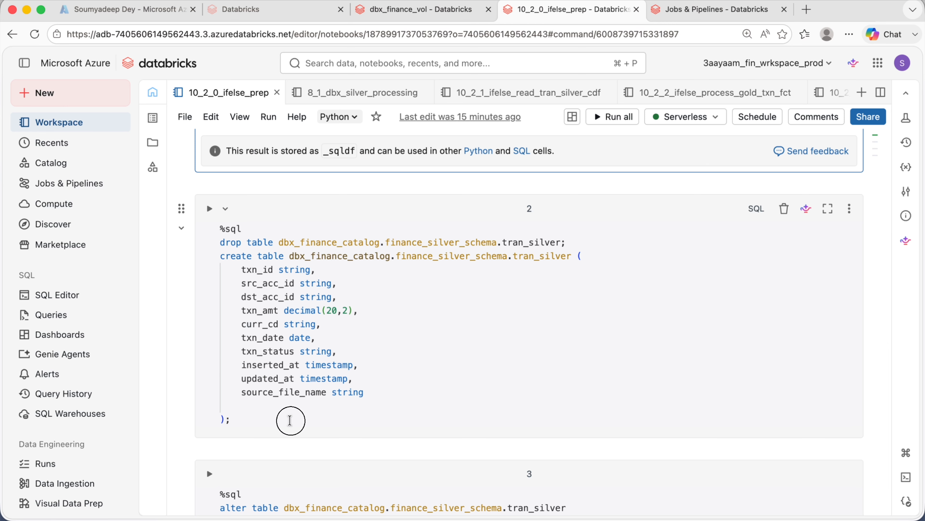
click(212, 214)
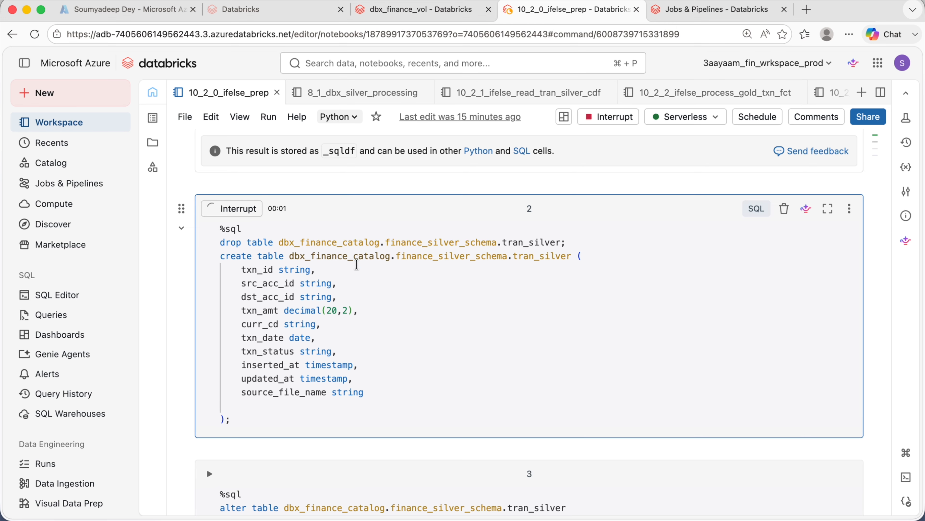
- Run the cells enabling the change data feed on tran_silver and creating tran_silver_staging like tran_silver
scroll(377, 251, down, 3)
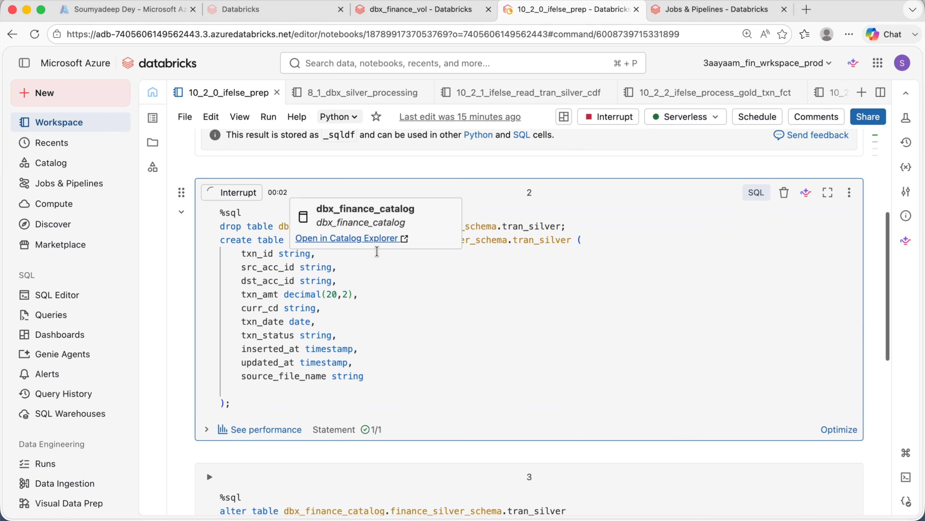
scroll(377, 252, down, 5)
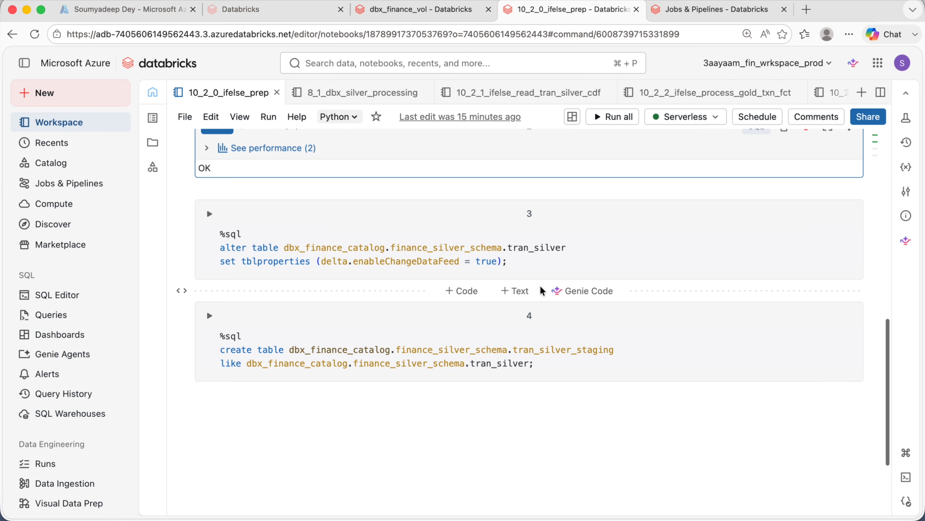
click(521, 259)
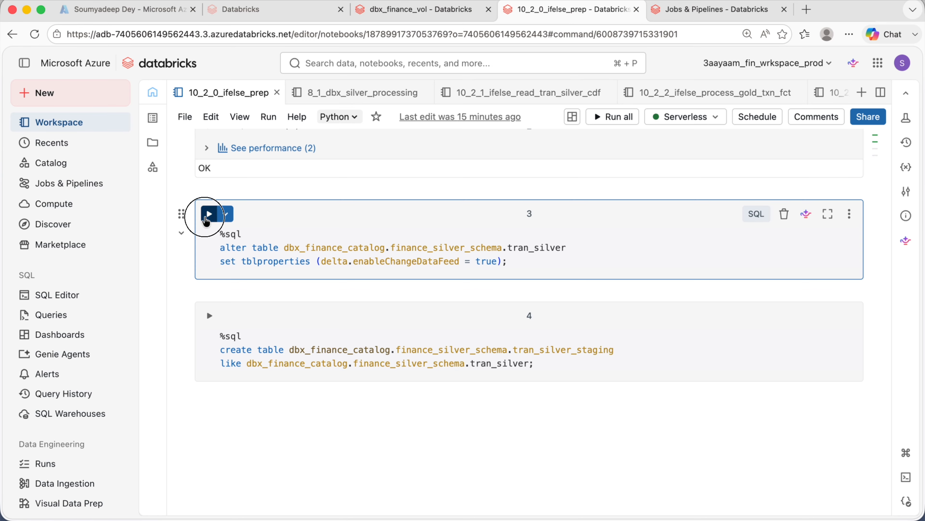
click(209, 213)
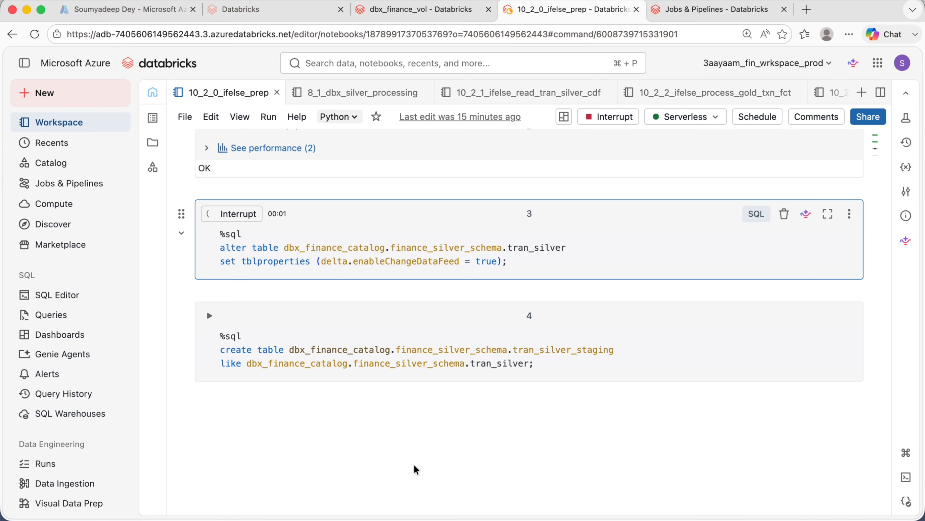
click(544, 363)
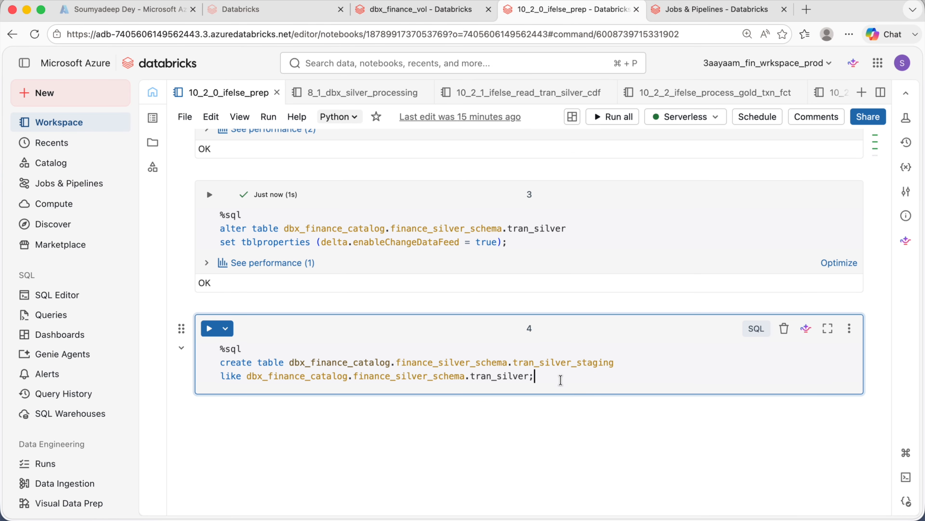
click(209, 328)
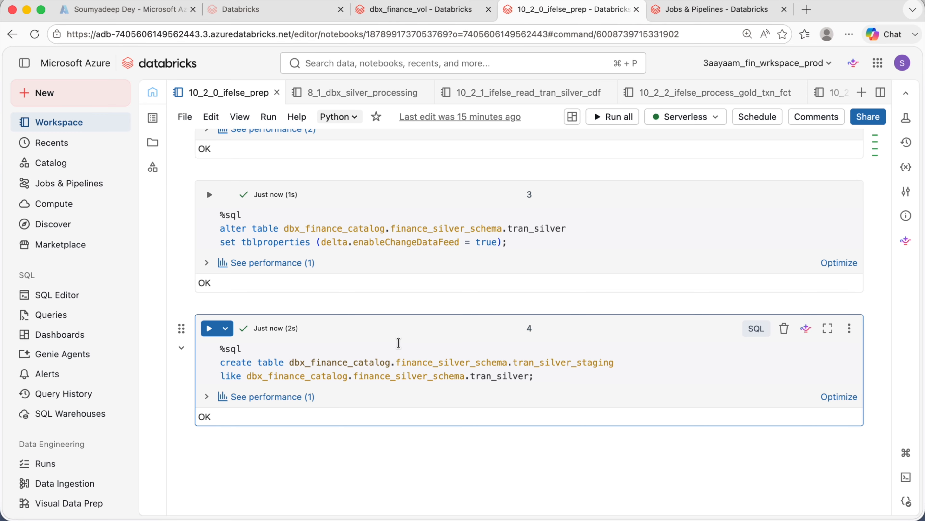
- Review the first cell's truncate statements for the account, ledger, customer master and transaction silver tables
scroll(398, 342, up, 1)
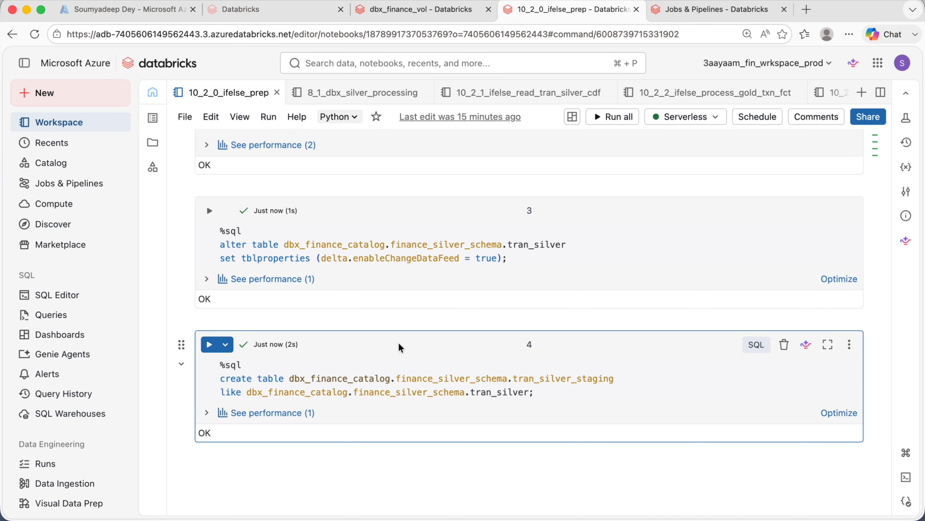
scroll(398, 345, up, 10)
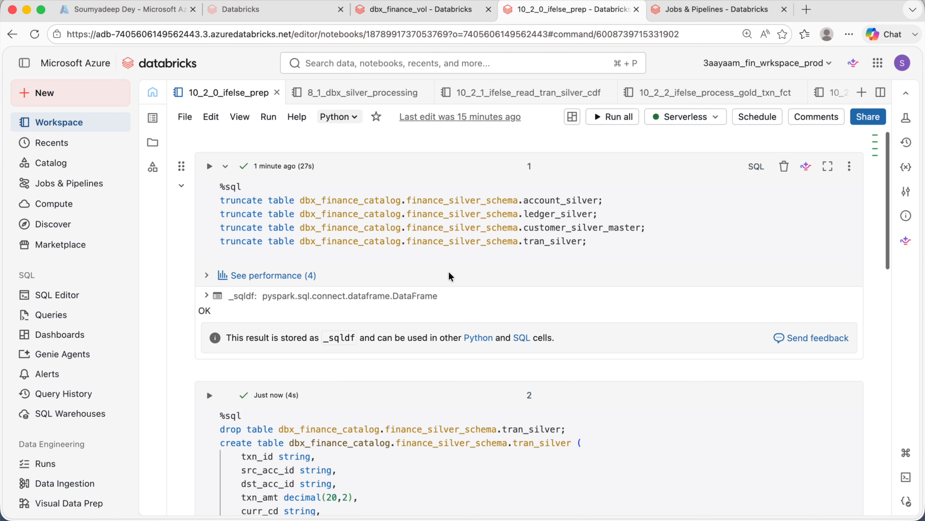
click(641, 227)
double_click(570, 205)
double_click(570, 213)
click(574, 222)
double_click(576, 241)
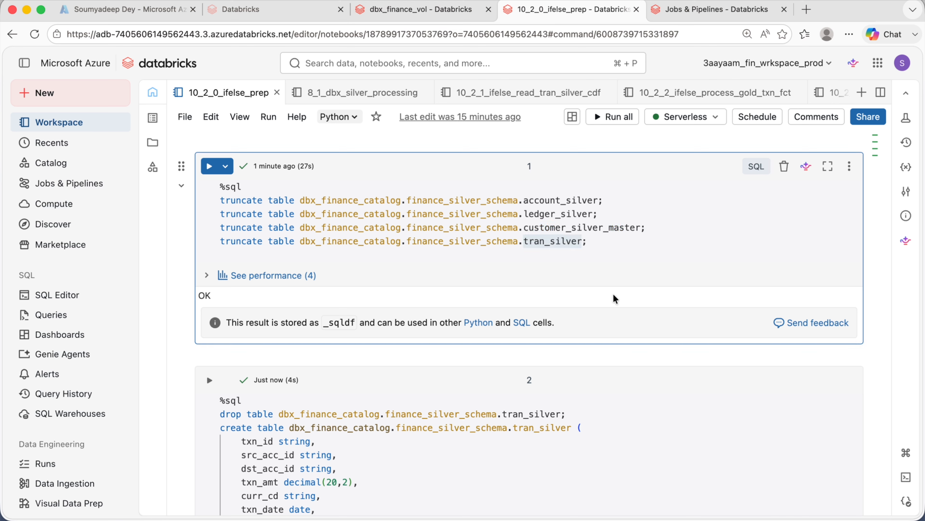
click(573, 251)
click(573, 248)
click(570, 246)
double_click(571, 244)
click(630, 283)
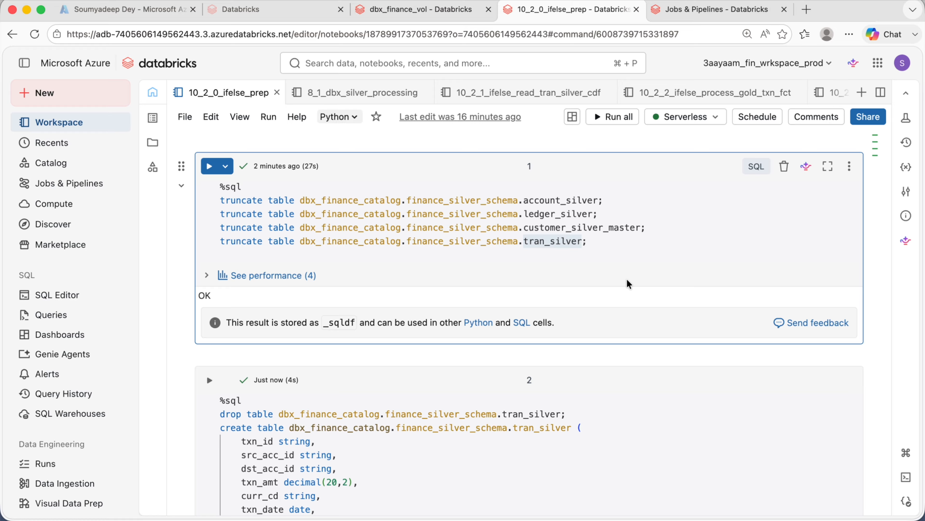
double_click(536, 202)
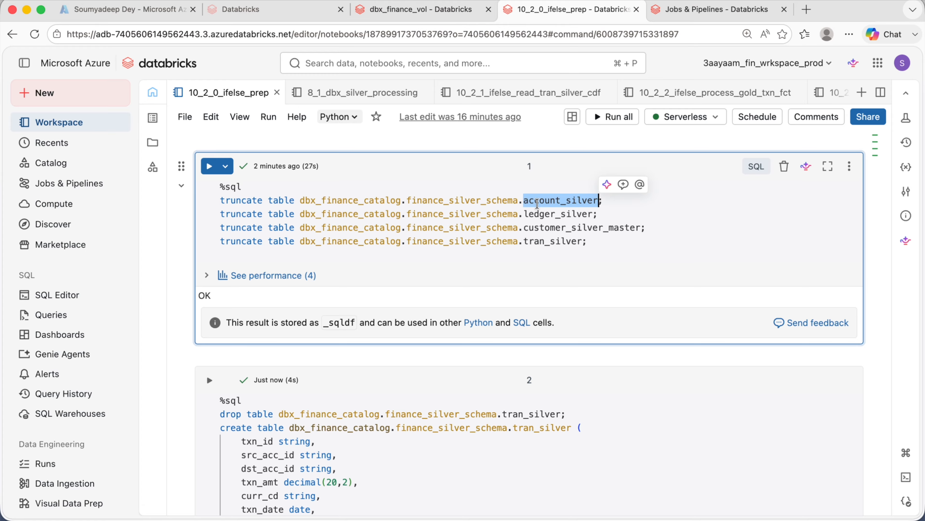
double_click(555, 215)
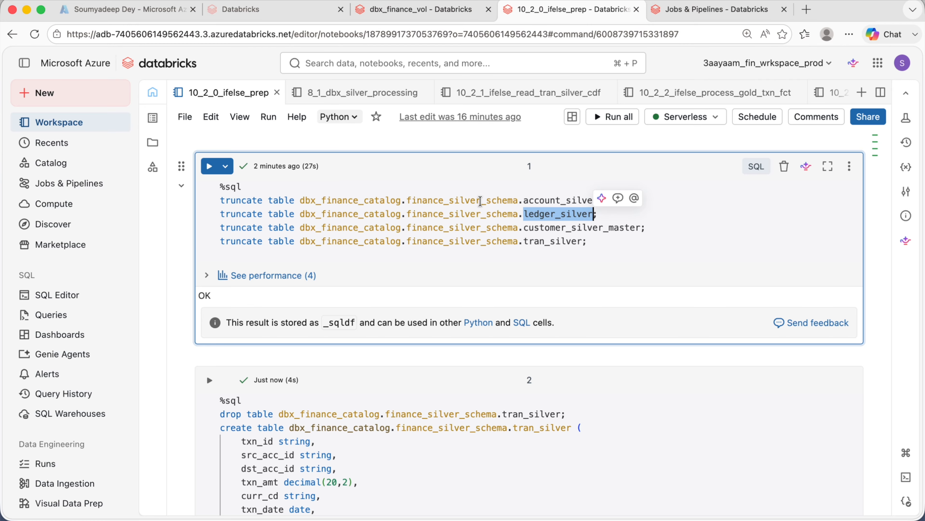
- Switch to the silver processing notebook and run the cell loading the bronze tables into DataFrames
click(330, 96)
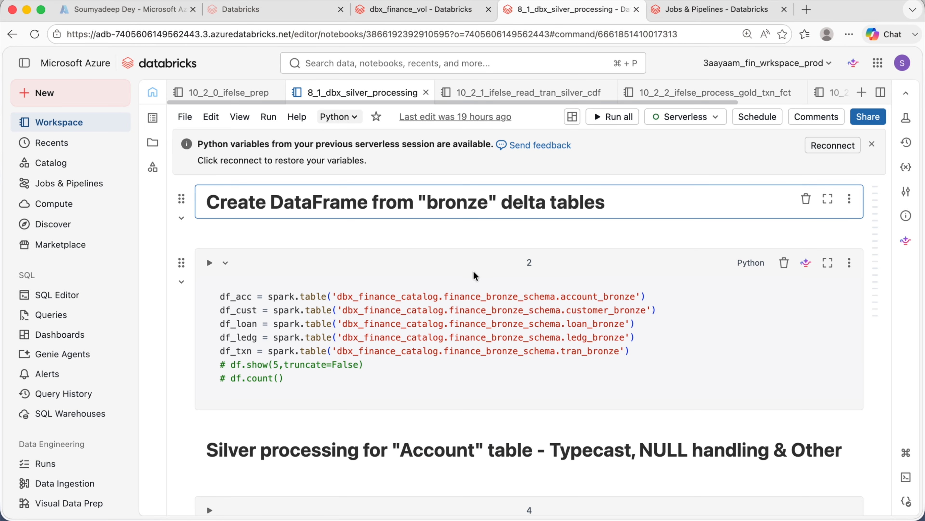
scroll(439, 226, down, 3)
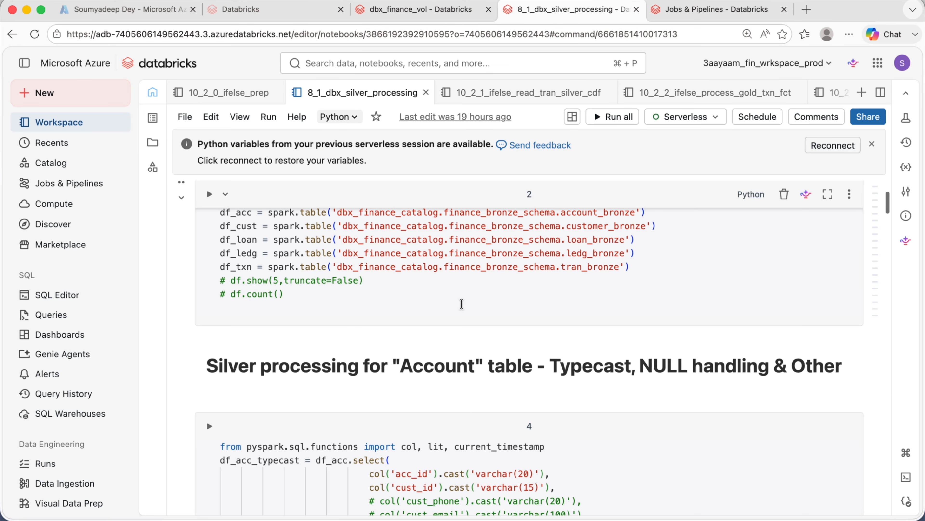
click(210, 199)
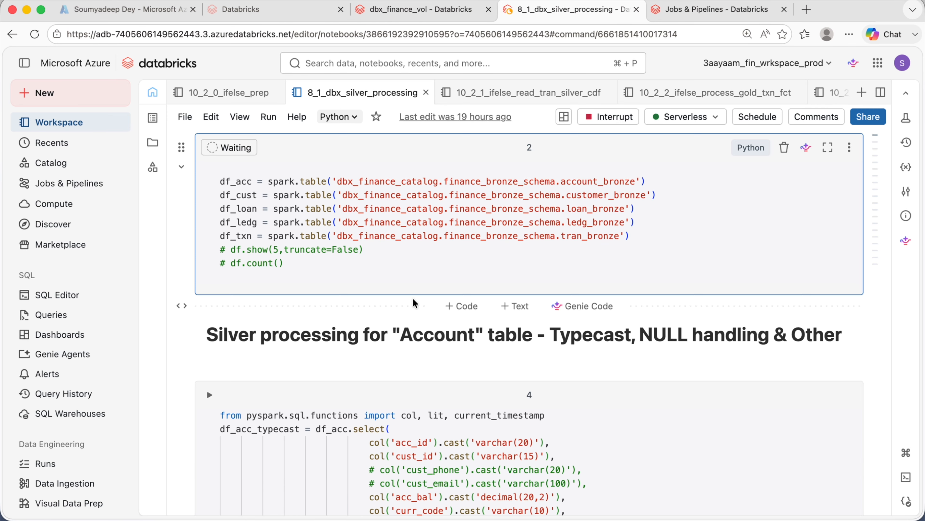
- Run the account typecasting and null-handling cells
scroll(413, 298, down, 10)
click(454, 389)
click(208, 157)
scroll(393, 332, down, 1)
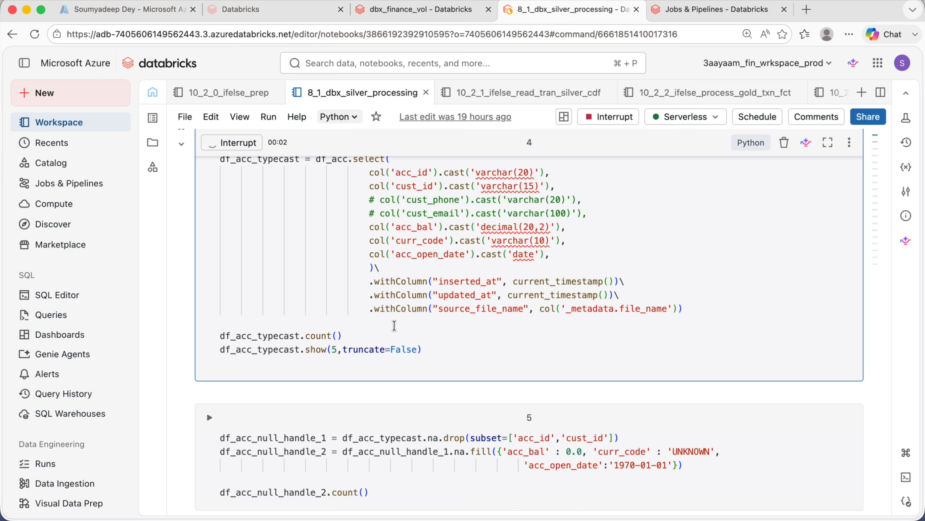
scroll(419, 303, down, 3)
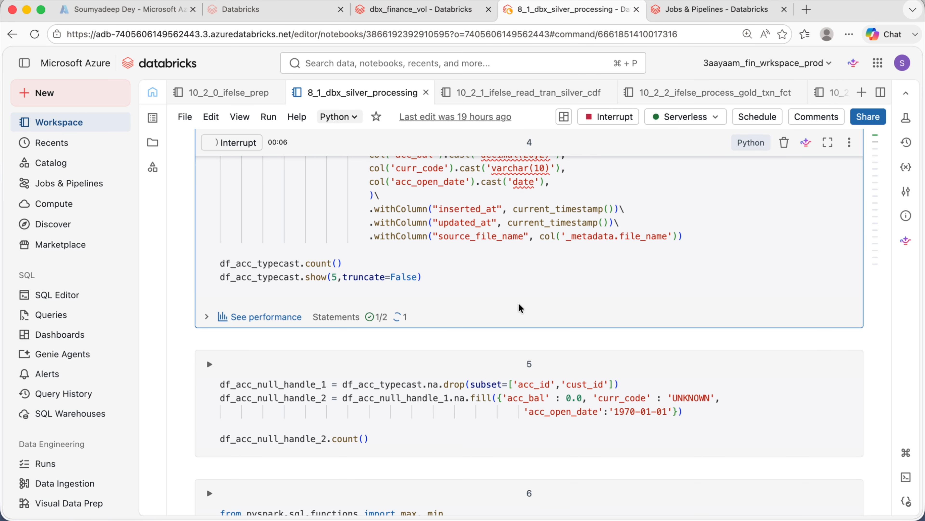
scroll(551, 352, down, 5)
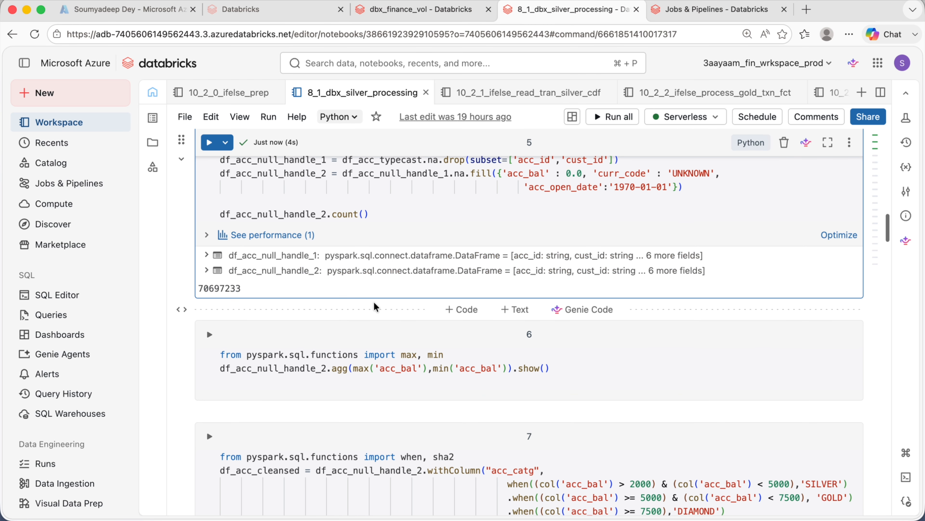
double_click(218, 288)
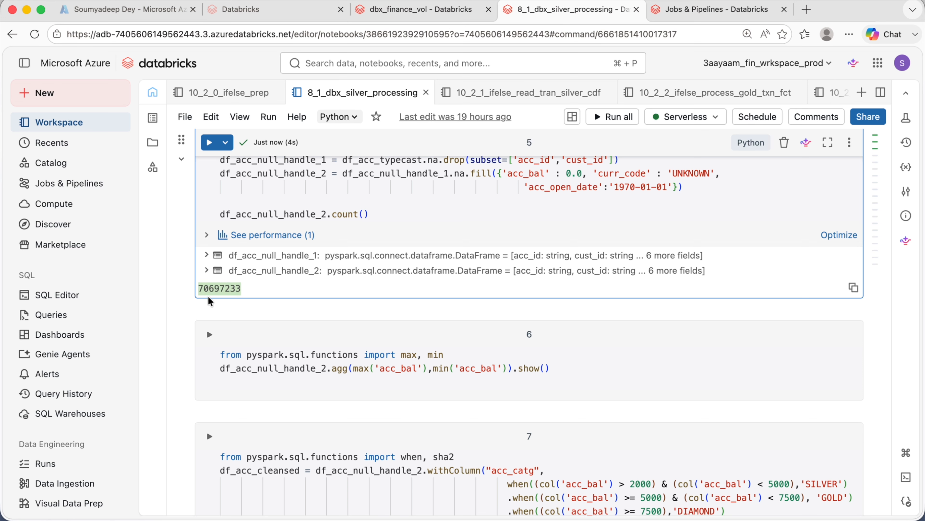
- Run the cell adding the account category column and SHA-224 hashed account and customer IDs
scroll(209, 296, down, 4)
click(435, 430)
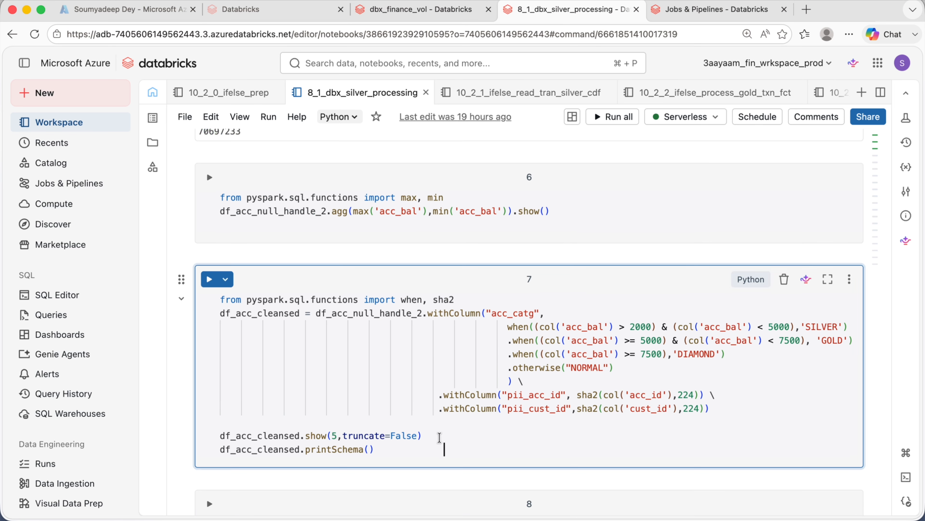
click(209, 278)
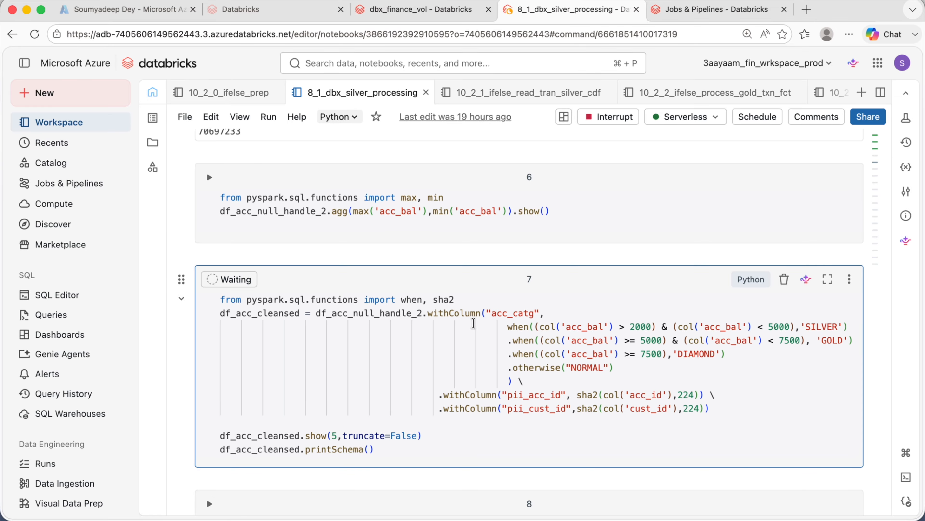
scroll(405, 301, down, 3)
scroll(407, 302, down, 10)
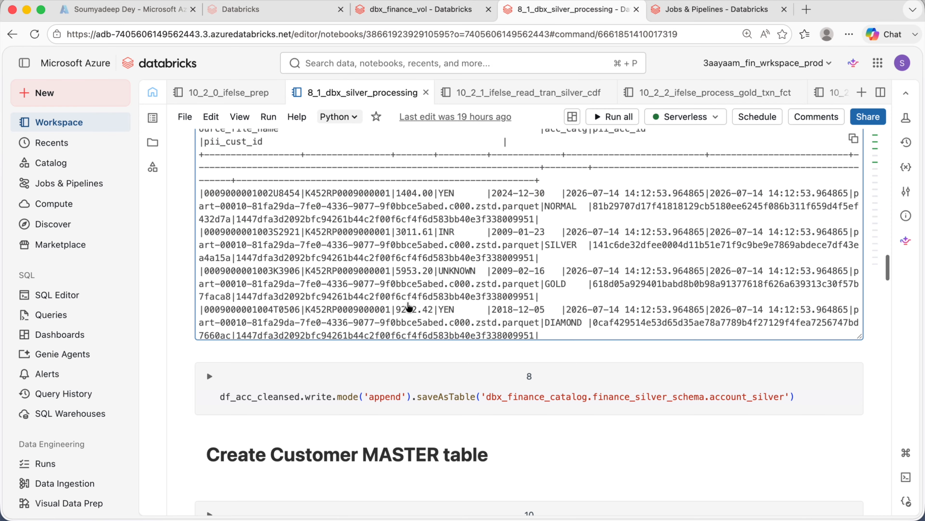
- Run the cell appending the cleansed accounts to account_silver in finance_silver_schema
click(740, 349)
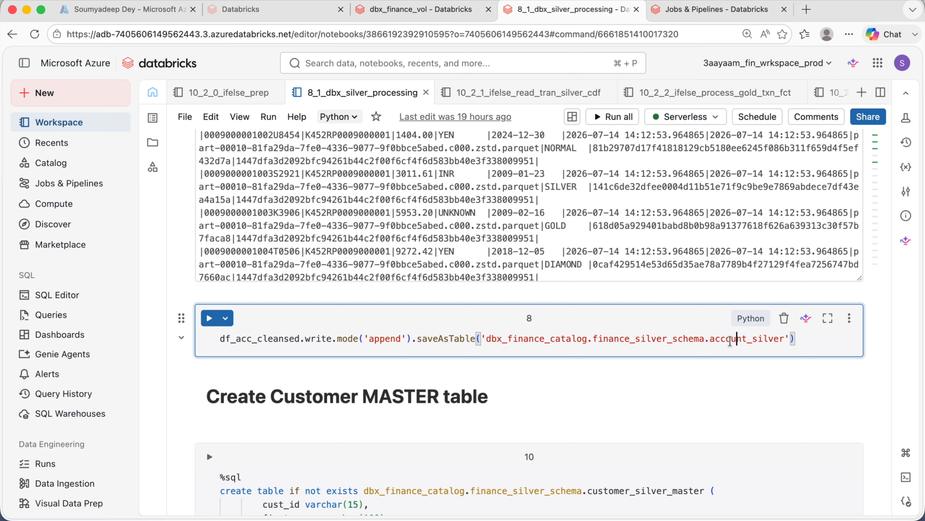
drag(338, 339, 401, 341)
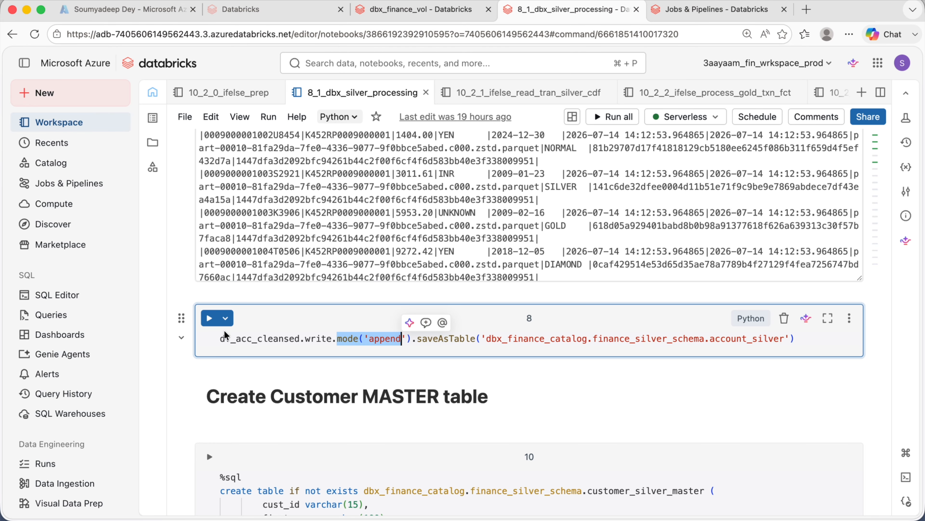
click(211, 319)
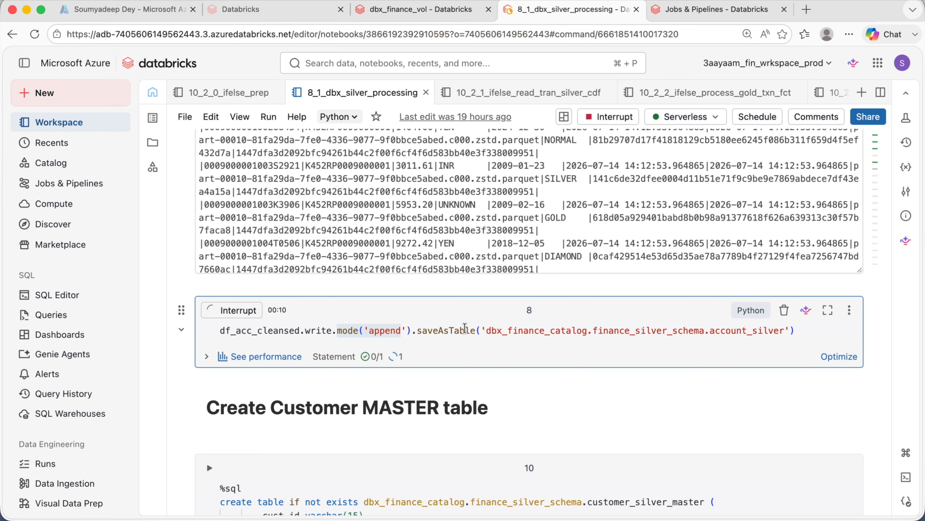
- Run the cell creating customer_silver_master if not exists and copying the cust_master_files CSVs into it
scroll(464, 327, down, 2)
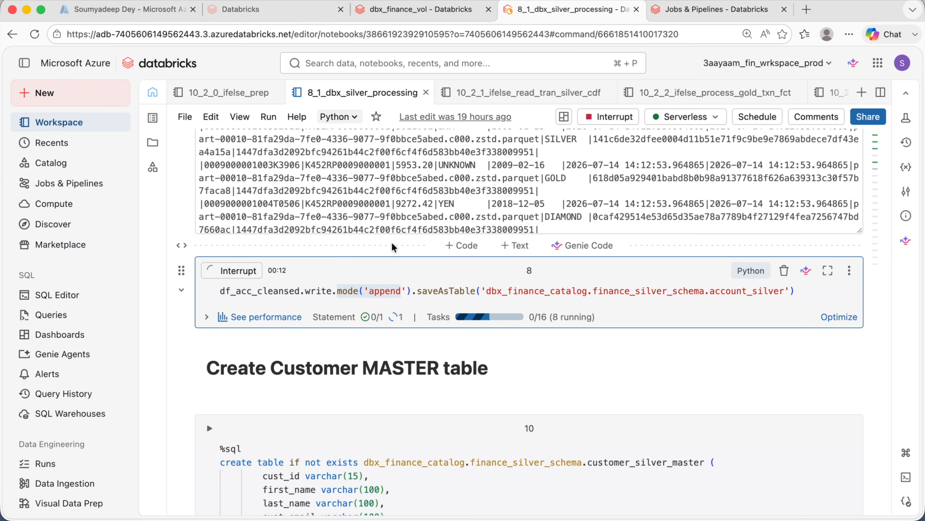
scroll(394, 241, down, 3)
scroll(480, 244, down, 1)
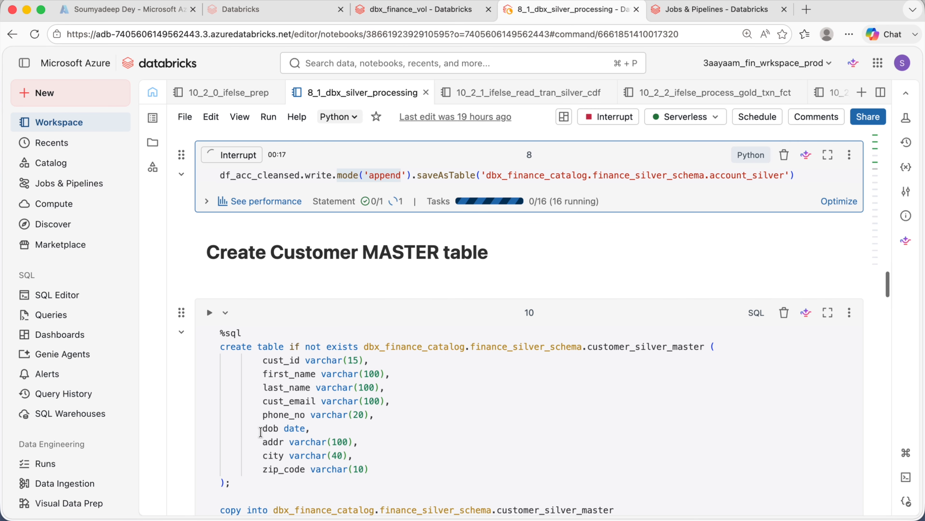
scroll(287, 419, down, 1)
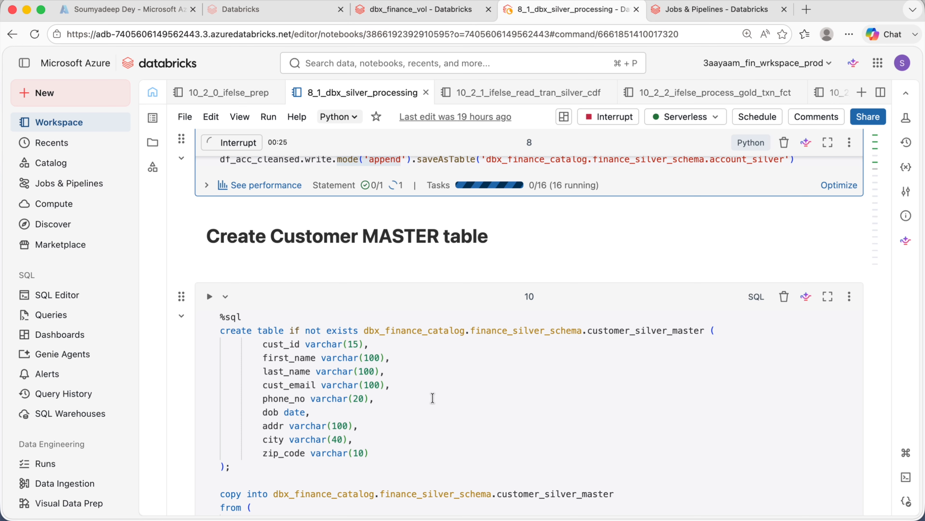
scroll(432, 398, down, 3)
drag(236, 342, 235, 200)
click(296, 205)
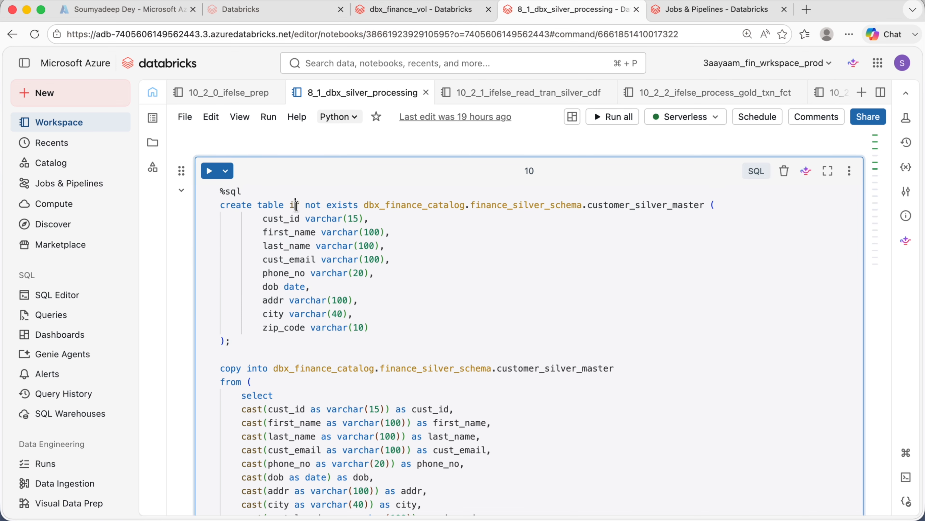
drag(291, 206, 354, 206)
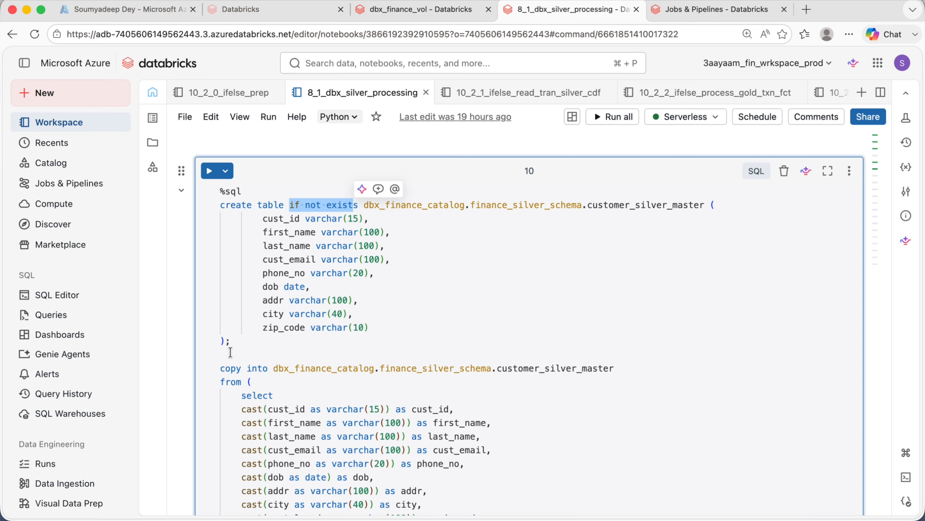
drag(237, 345, 274, 226)
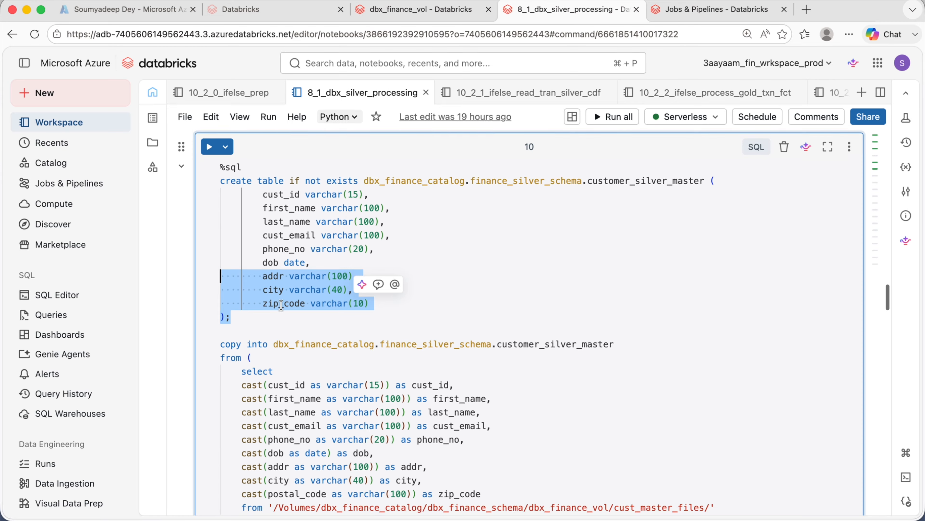
scroll(318, 326, down, 4)
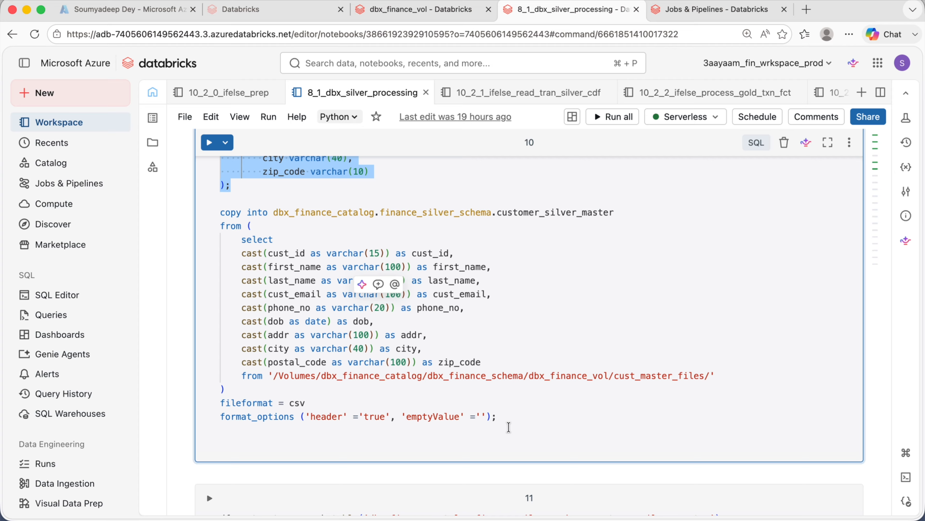
double_click(661, 377)
click(579, 435)
click(209, 142)
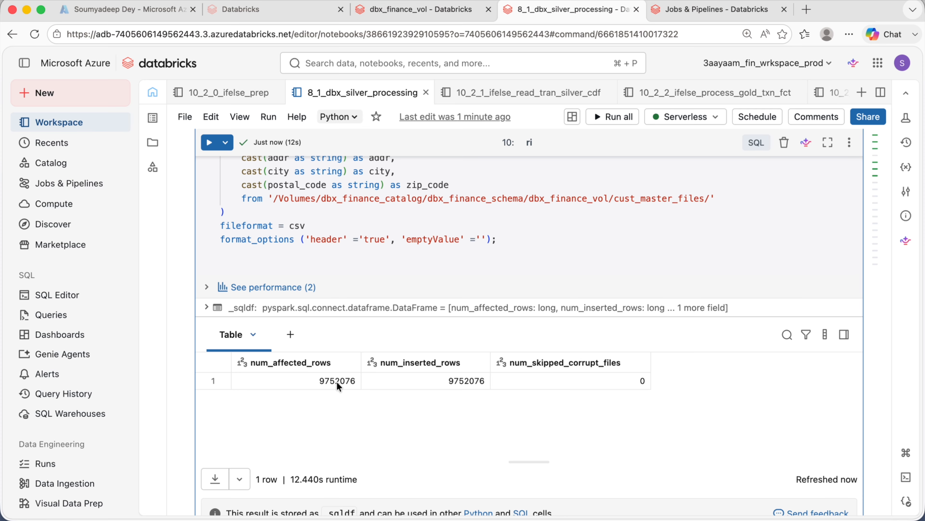
- Run the cell loading customer_silver_master into a DataFrame and counting its rows
scroll(373, 423, up, 10)
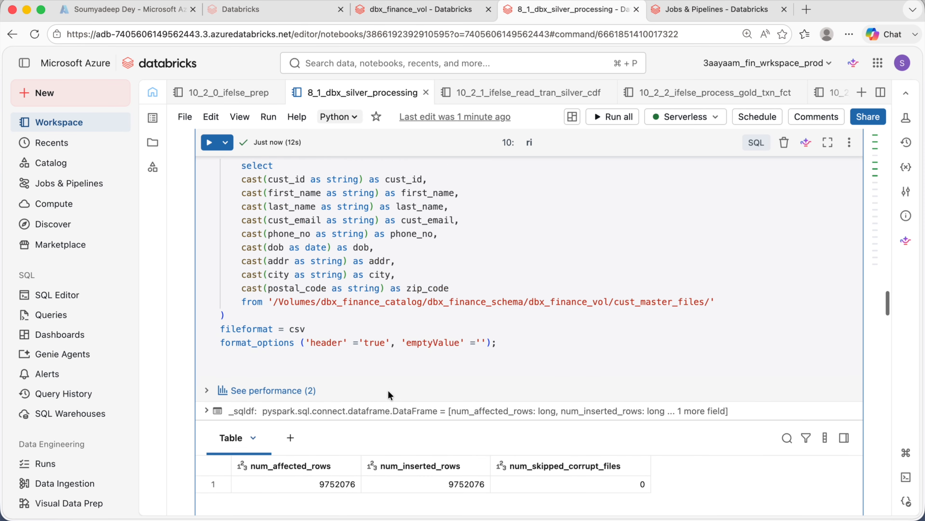
scroll(388, 390, up, 1)
drag(265, 227, 387, 330)
click(378, 372)
double_click(309, 252)
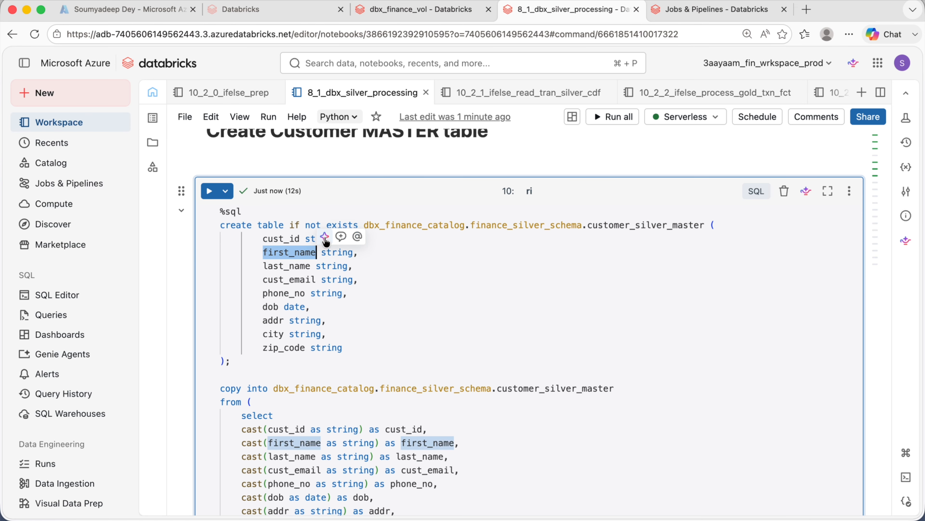
click(369, 334)
scroll(345, 305, down, 1)
scroll(365, 305, down, 15)
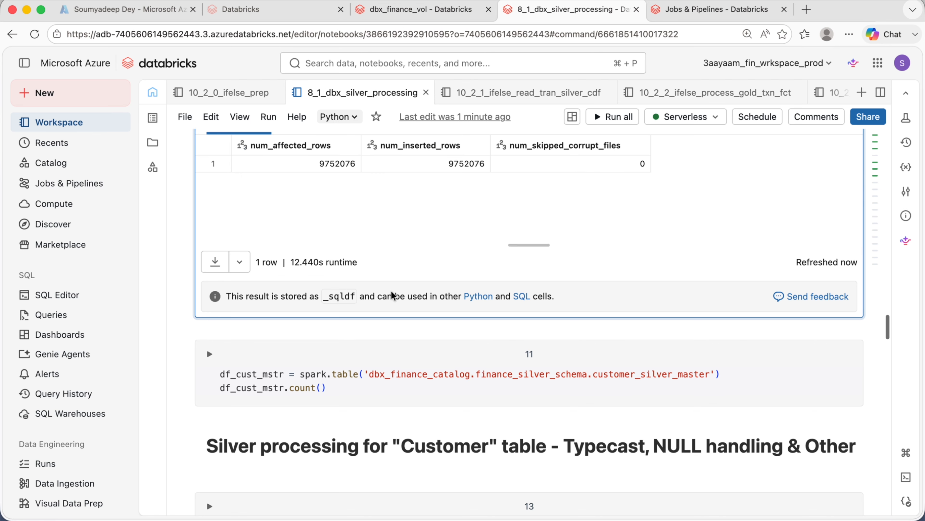
scroll(393, 295, down, 3)
click(382, 291)
key(super+Return)
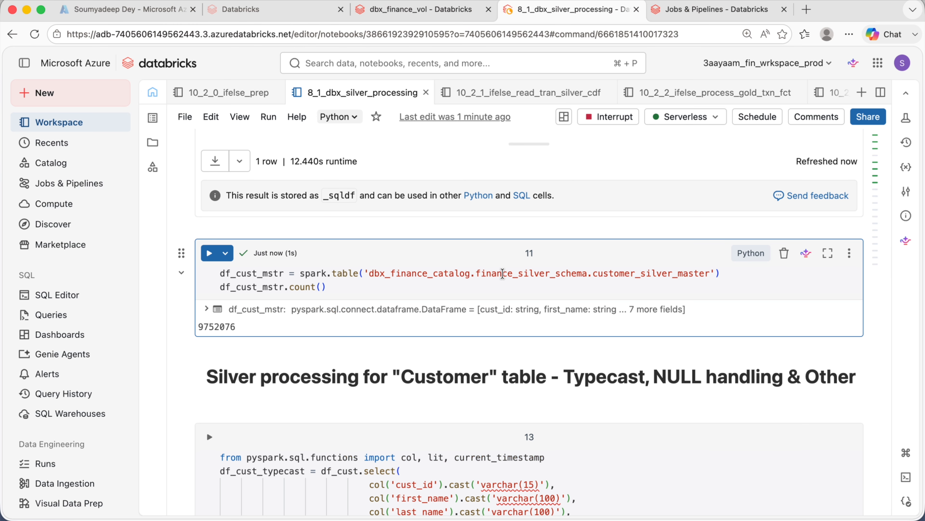
- Run the ledger null-handling cell and the cell appending it to ledger_silver
click(431, 11)
key(ctrl+Tab)
click(462, 411)
click(211, 203)
scroll(350, 299, down, 2)
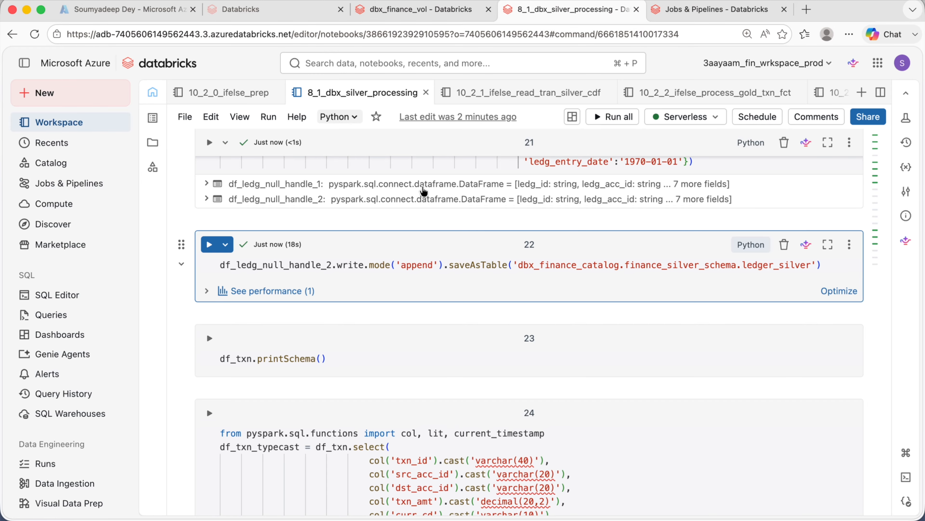
scroll(423, 190, up, 10)
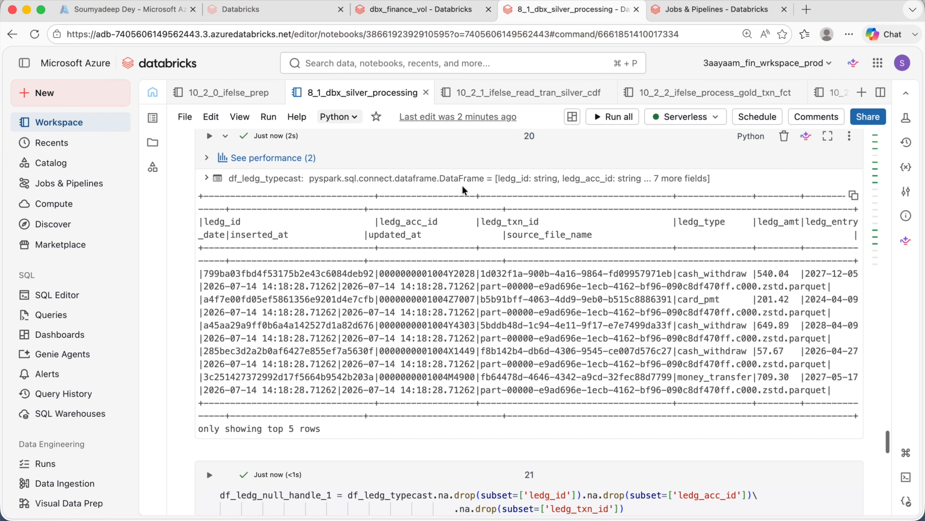
scroll(464, 190, up, 15)
- Create a new job and add a notebook task named read_tran_silver_cdf
click(688, 12)
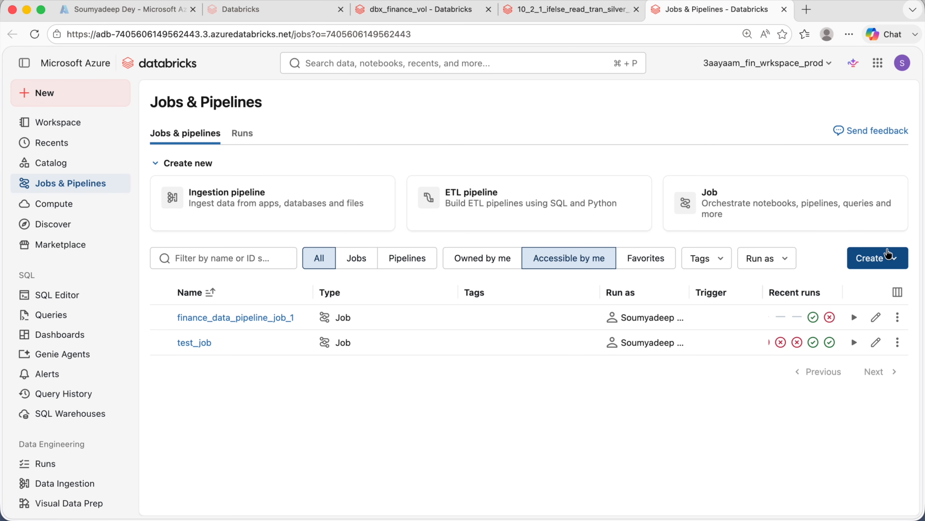
click(901, 258)
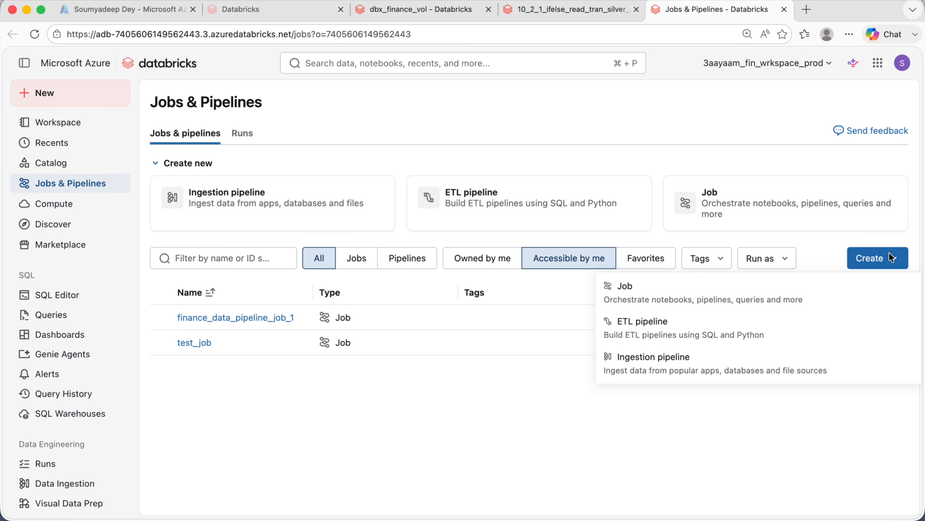
click(738, 305)
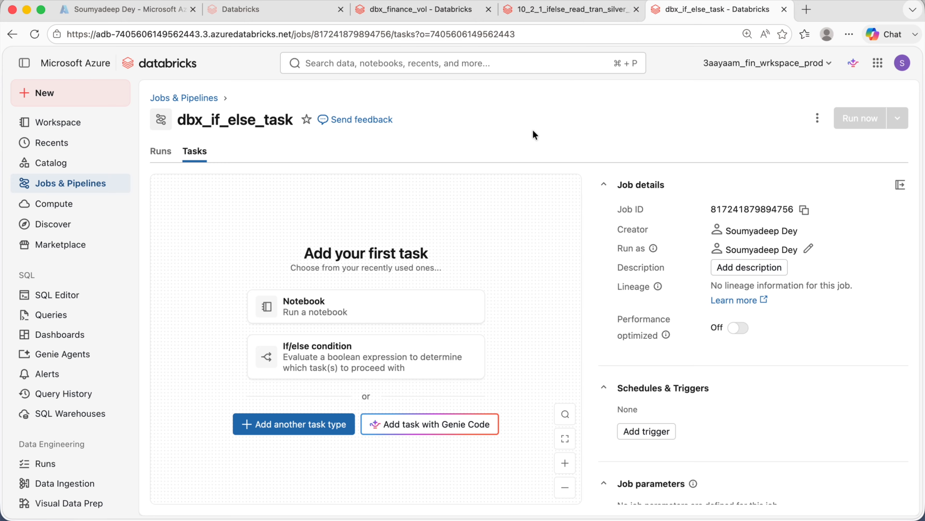
click(423, 314)
text(read_tran_silver_cdf)
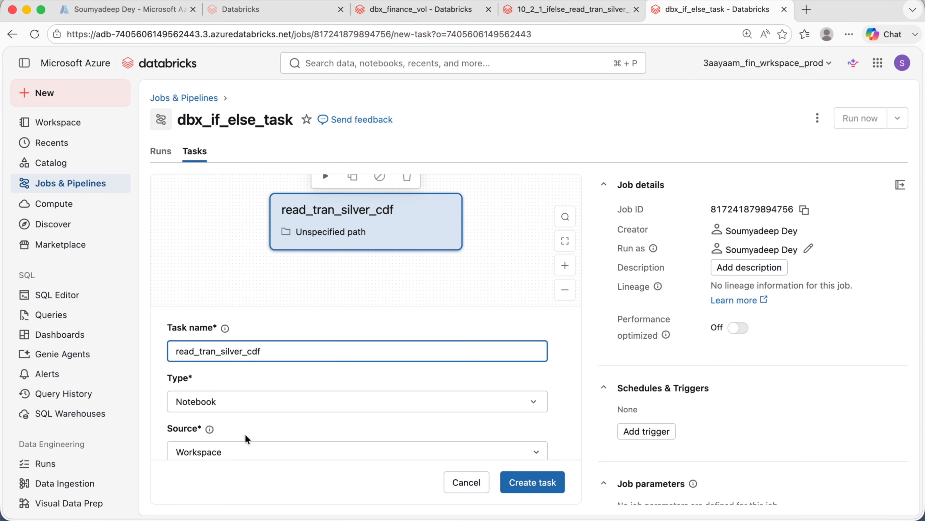
- Set the task's notebook path to 10_2_1_ifelse_read_tran_silver_cdf and create the task
scroll(251, 347, down, 3)
click(901, 185)
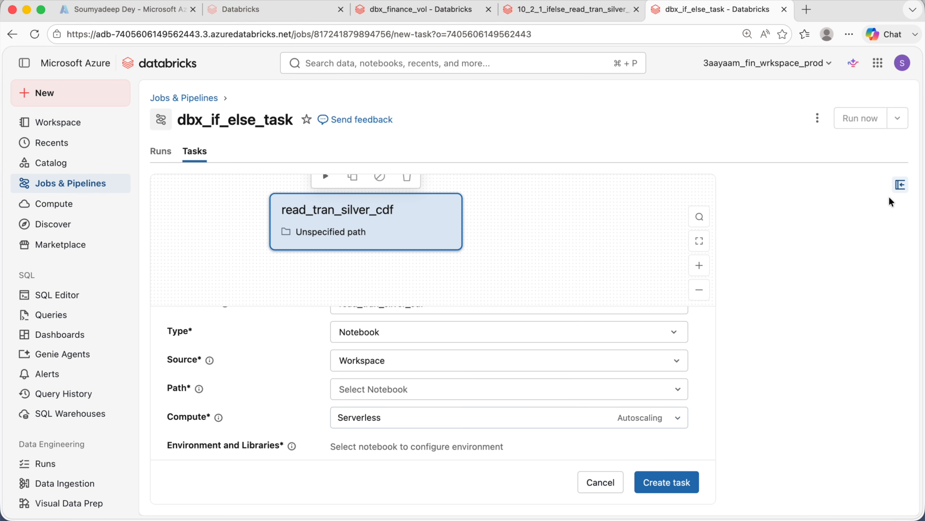
scroll(471, 443, down, 1)
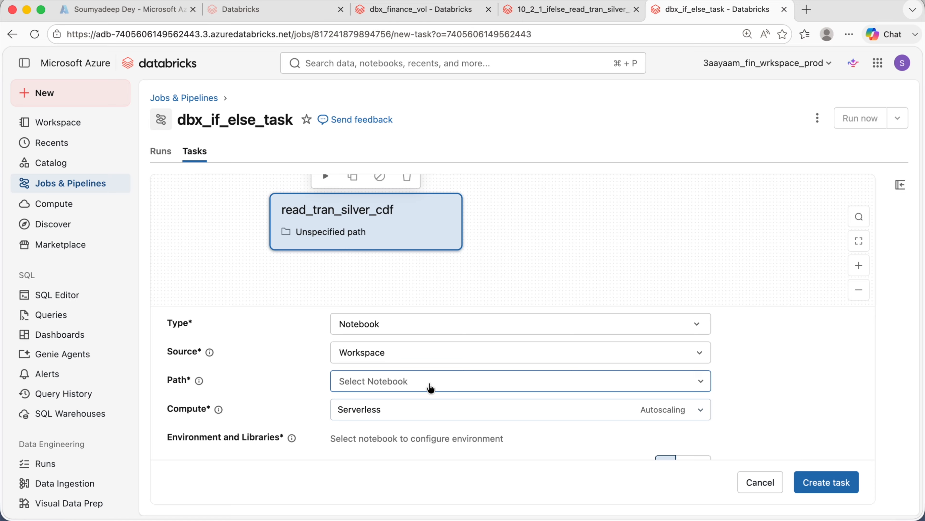
click(482, 382)
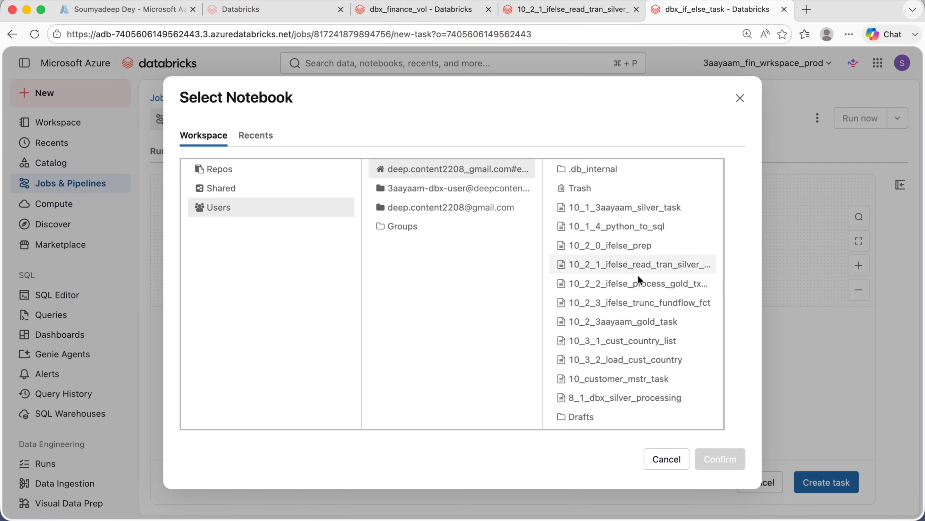
click(619, 264)
click(720, 459)
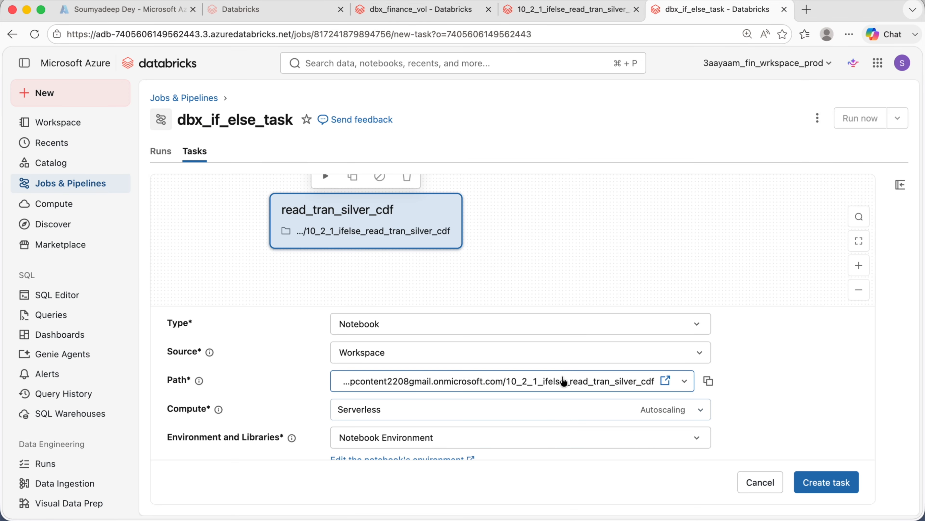
scroll(531, 356, down, 5)
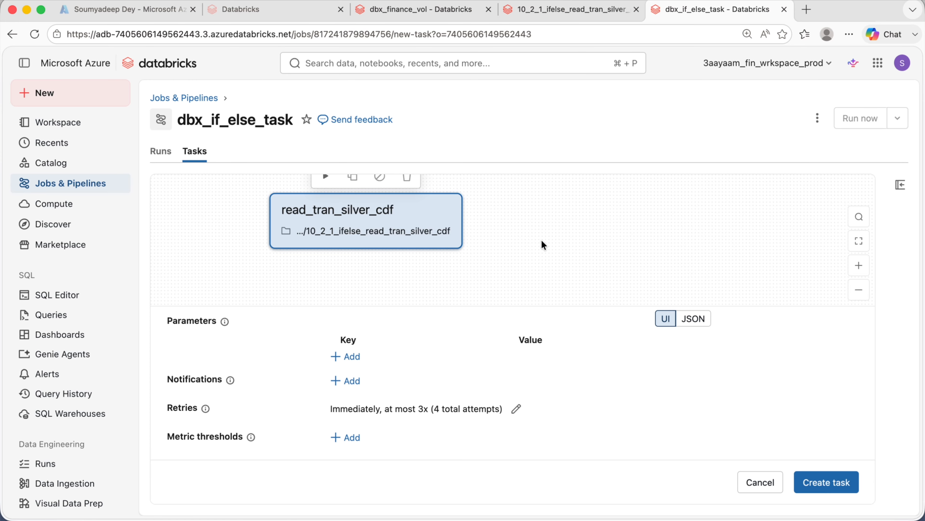
scroll(510, 278, up, 2)
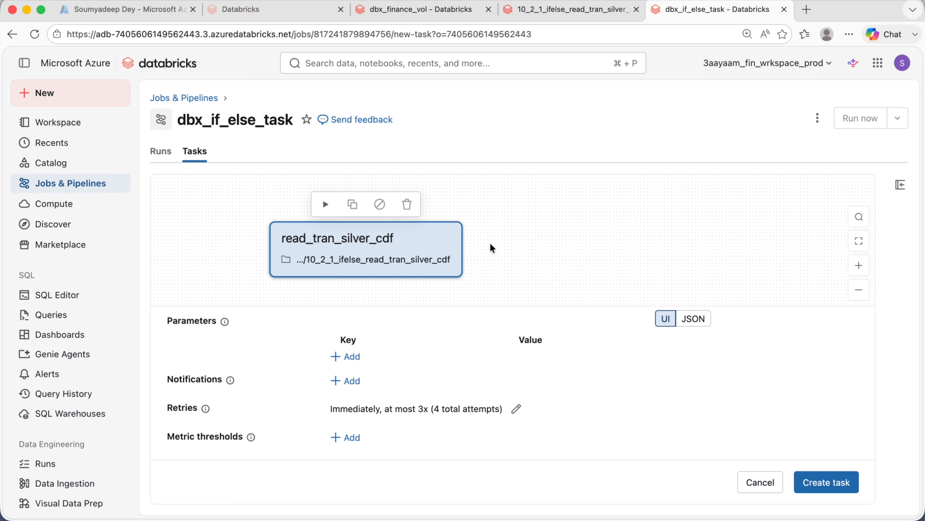
click(845, 490)
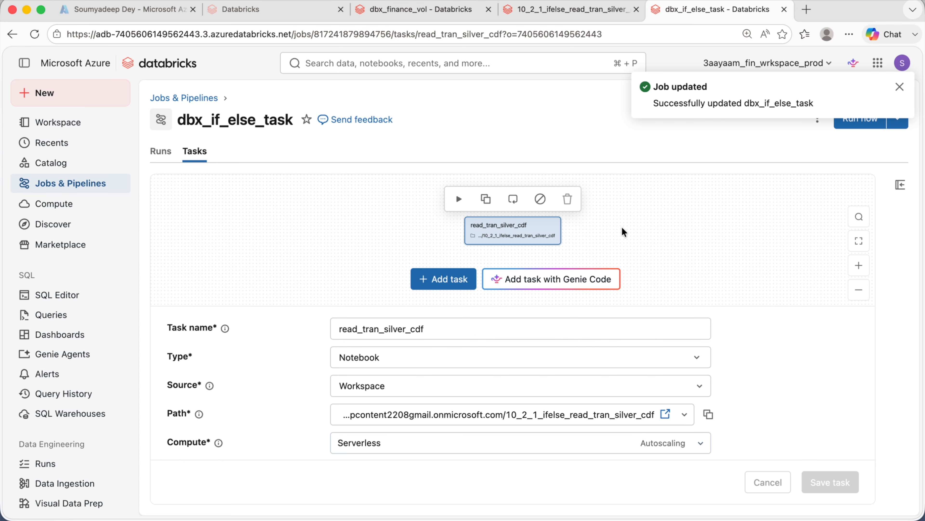
- Add an If/else condition task after read_tran_silver_cdf named if_else_cond_for_txn_fct_task
click(859, 266)
click(859, 265)
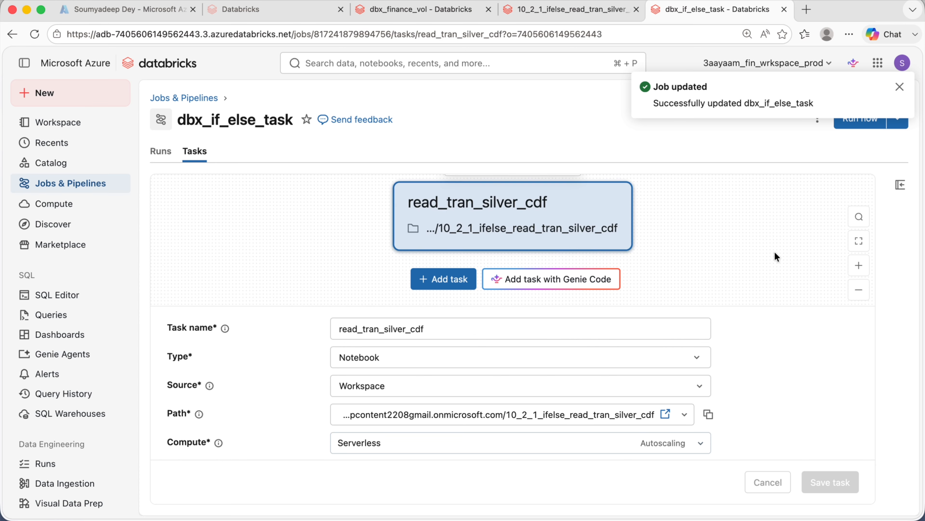
drag(774, 256, 584, 241)
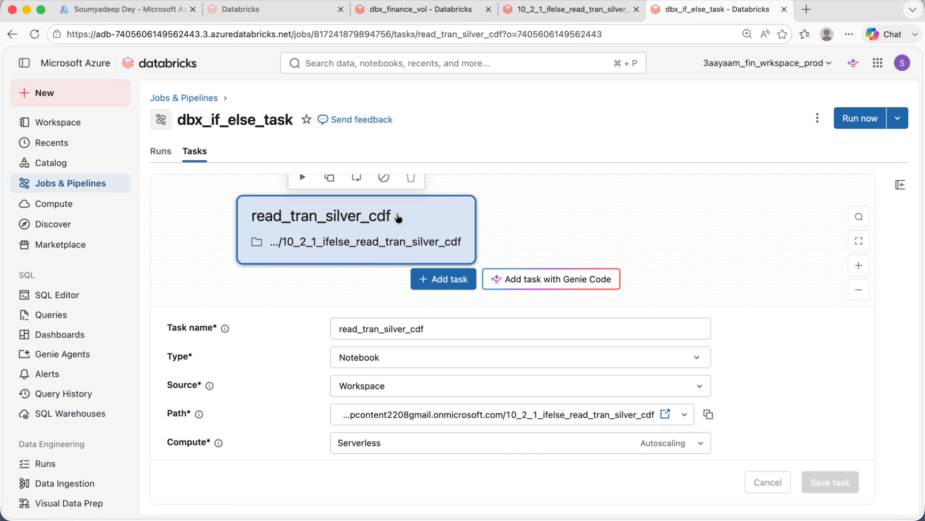
click(453, 285)
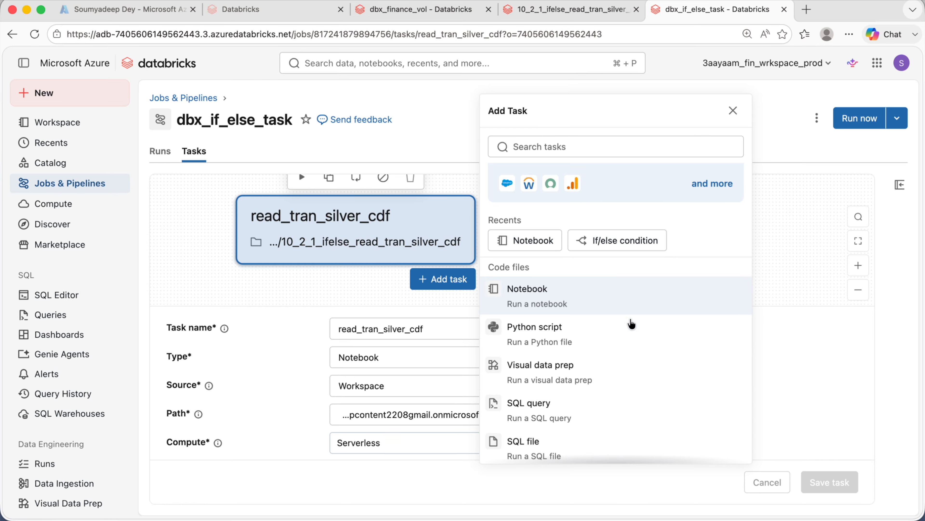
scroll(616, 296, down, 7)
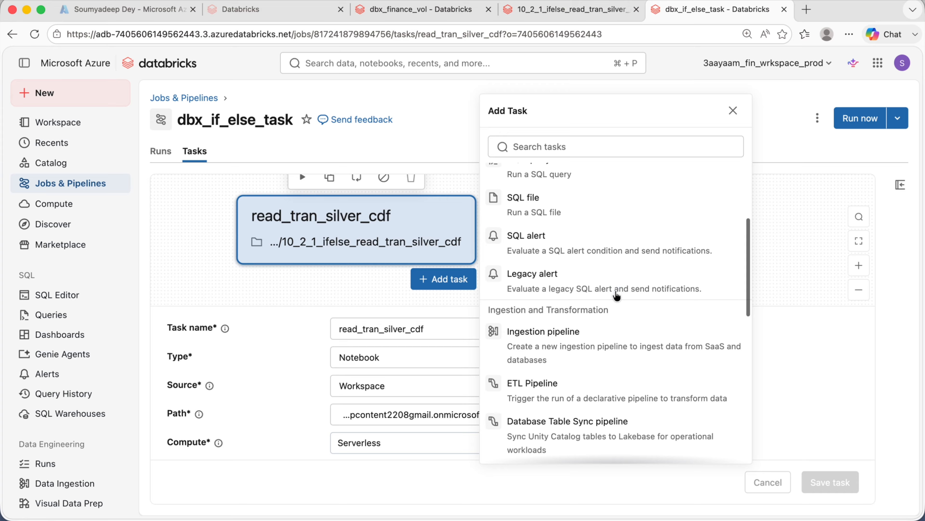
scroll(616, 296, down, 8)
click(616, 295)
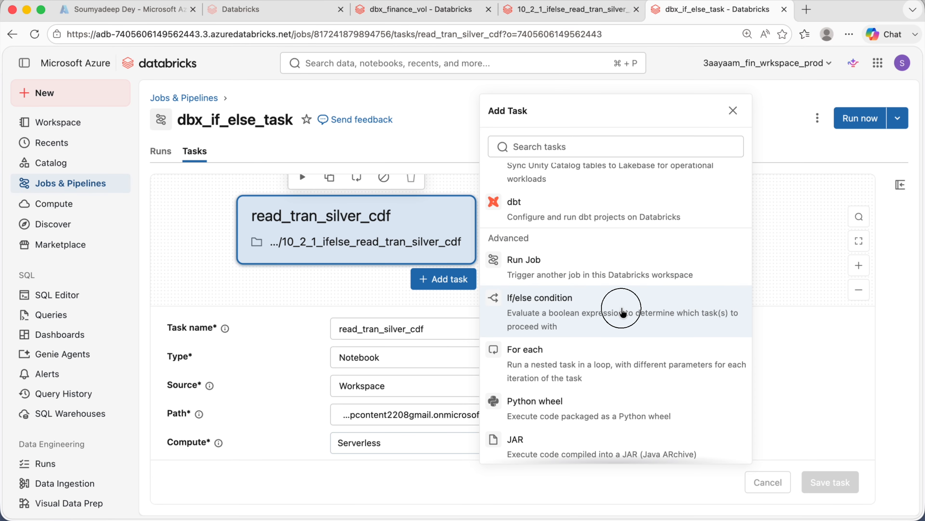
click(407, 328)
text(if_else_cond_for_txn_fct_task)
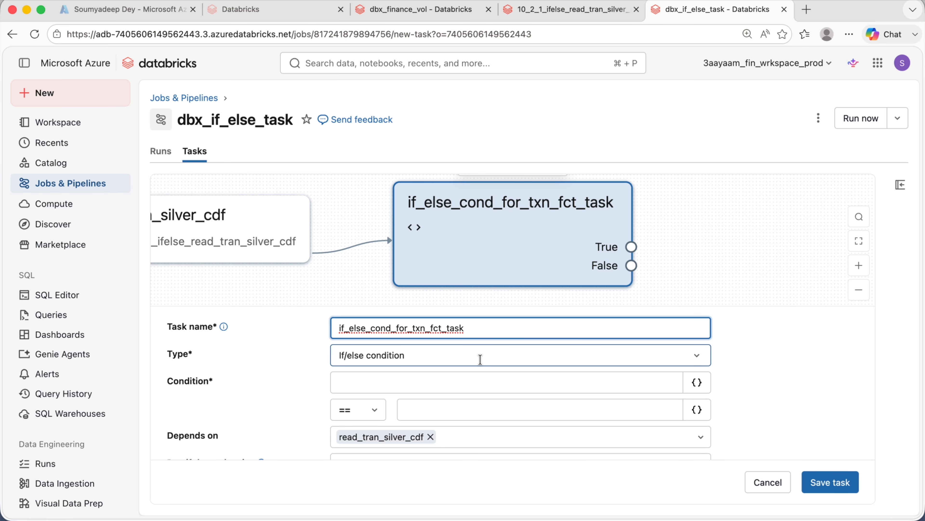
- Begin the condition's left operand with a dynamic reference to the read_tran_silver_cdf task values
scroll(481, 348, down, 1)
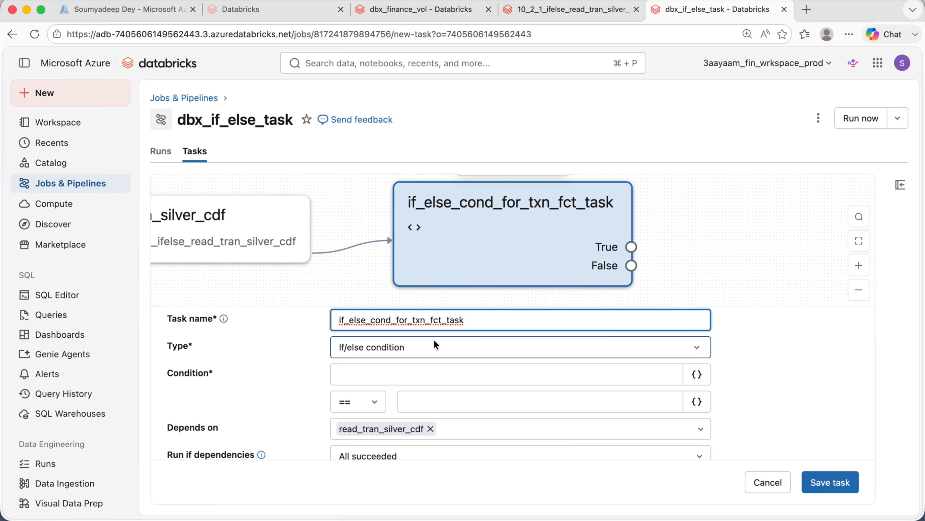
scroll(438, 350, down, 1)
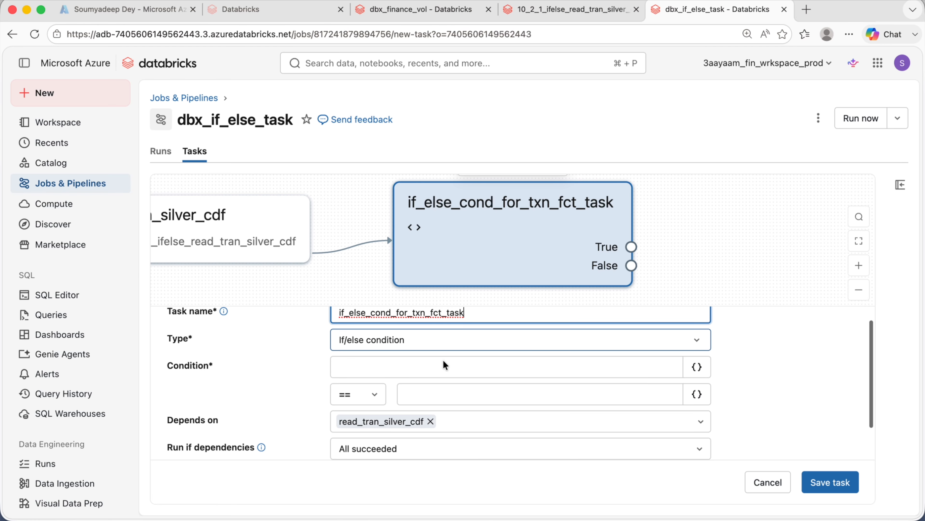
click(515, 370)
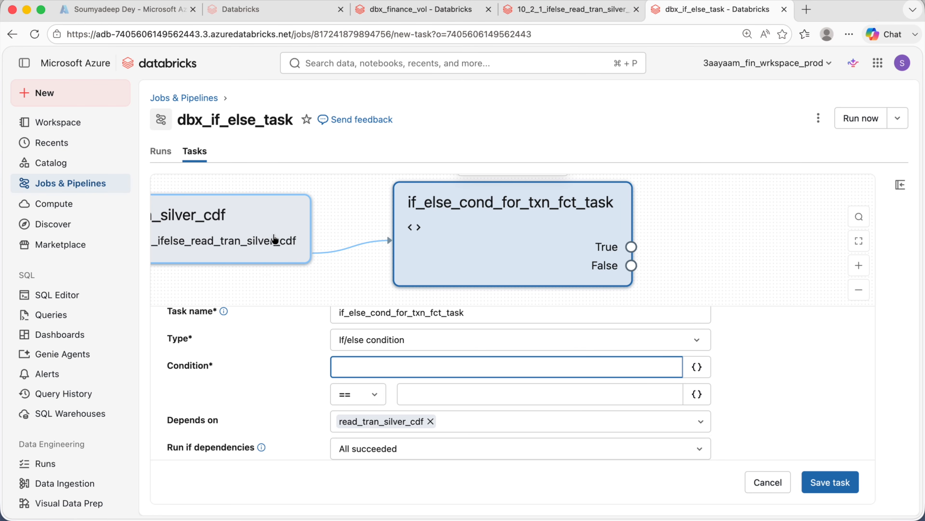
click(693, 368)
key(Escape)
text(tasks.)
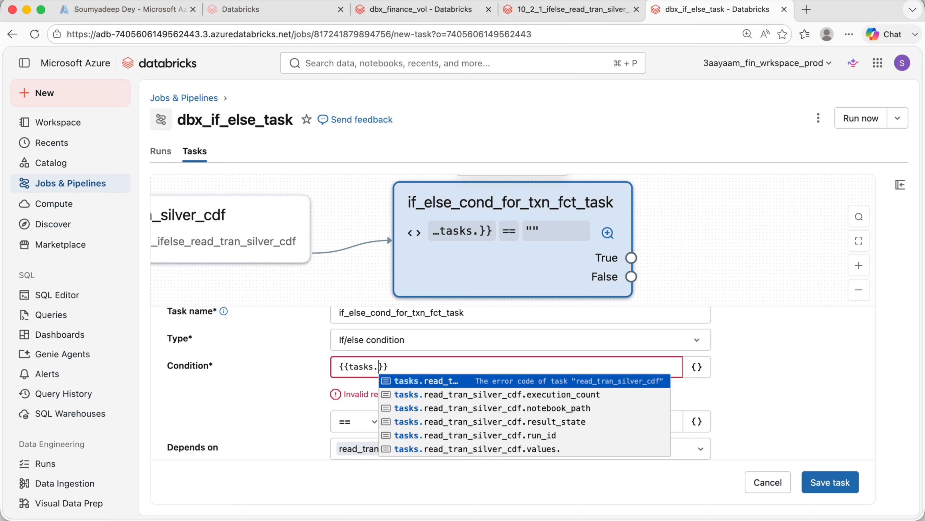
drag(721, 233, 846, 230)
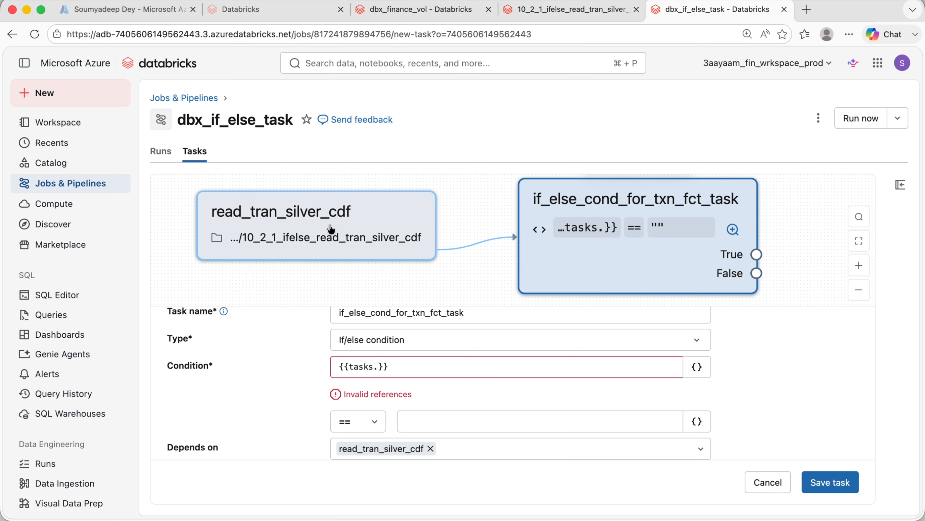
click(379, 366)
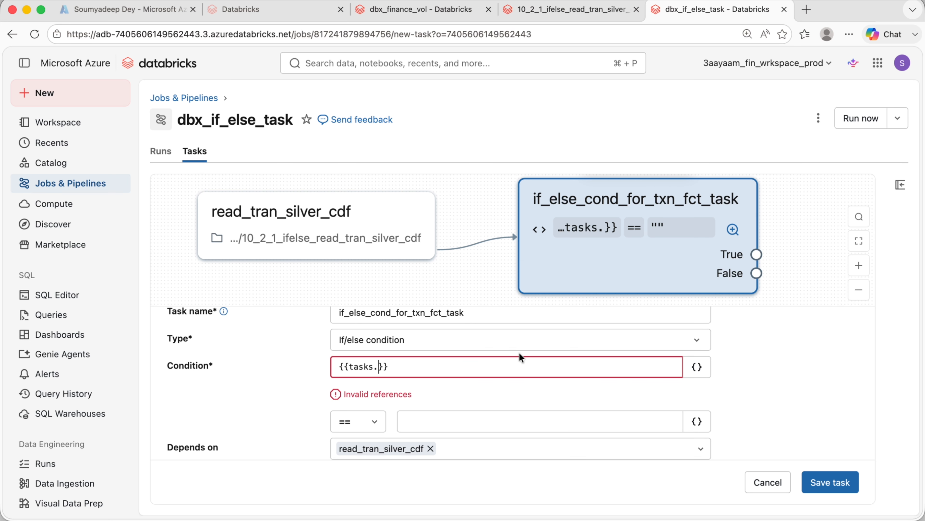
key(BackSpace)
text(.)
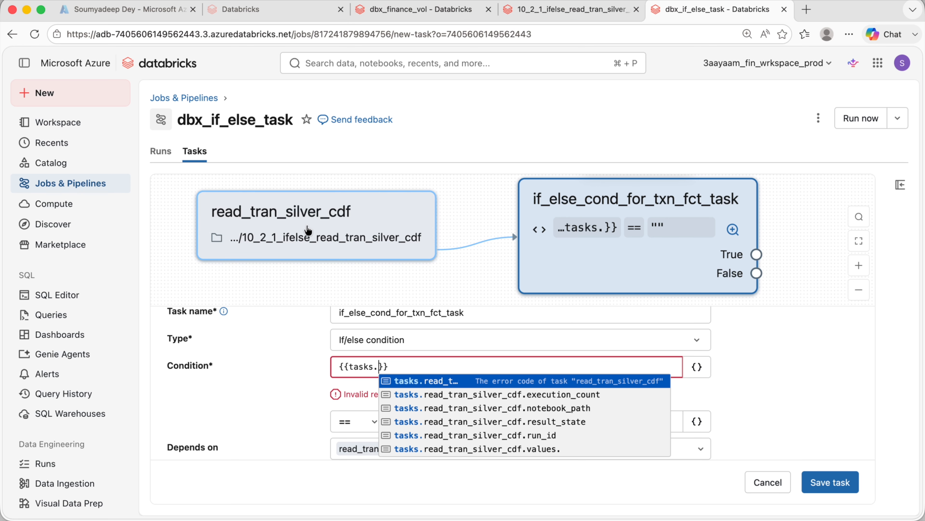
click(487, 448)
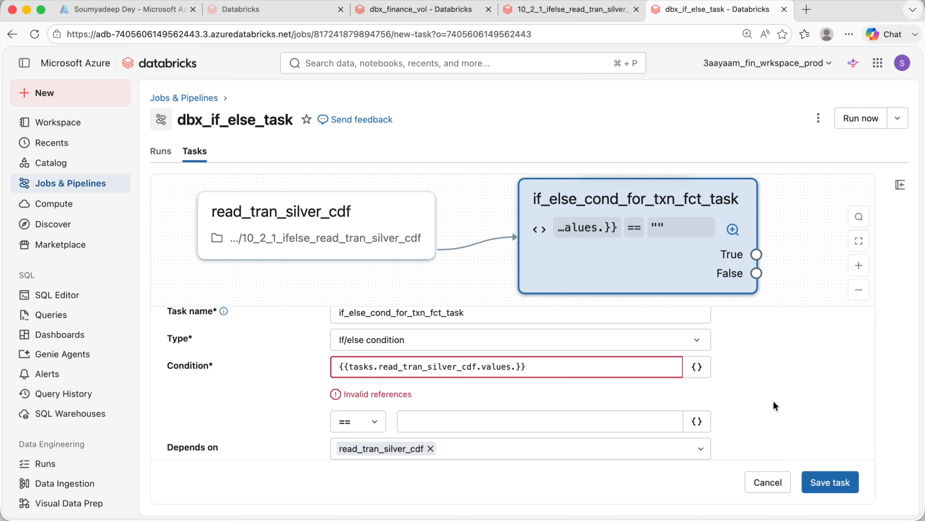
- Complete the left operand as {{tasks.read_tran_silver_cdf.values.txn_count}}
double_click(497, 366)
key(Right)
key(Right)
text(txn_count)
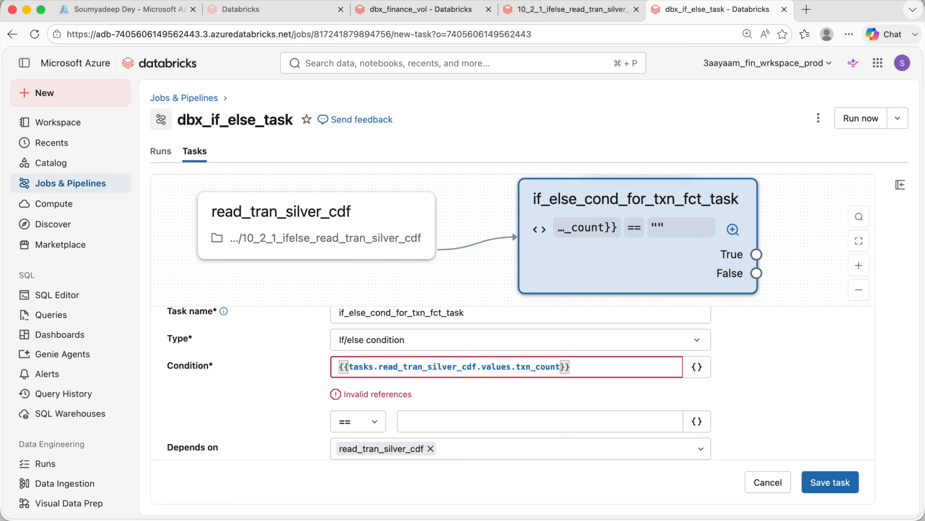
- Review each part of the condition's task-value reference expression
double_click(535, 367)
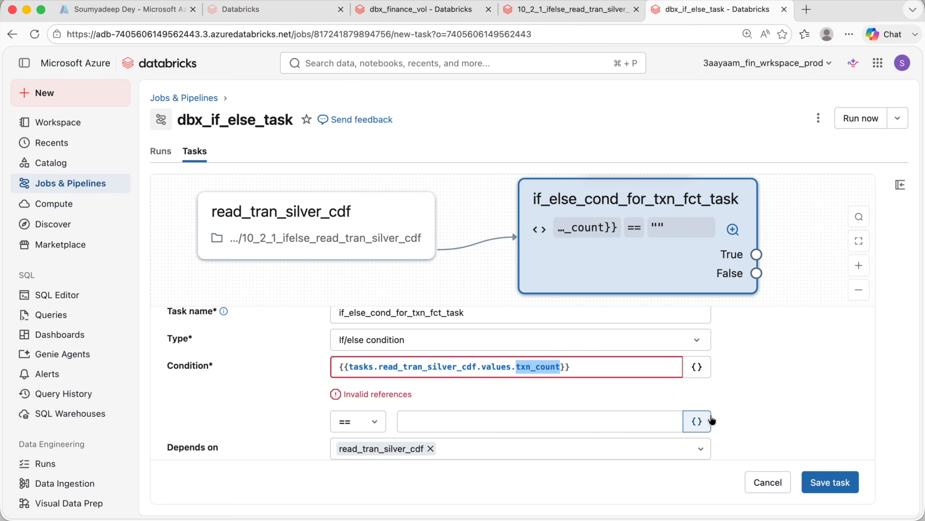
click(804, 368)
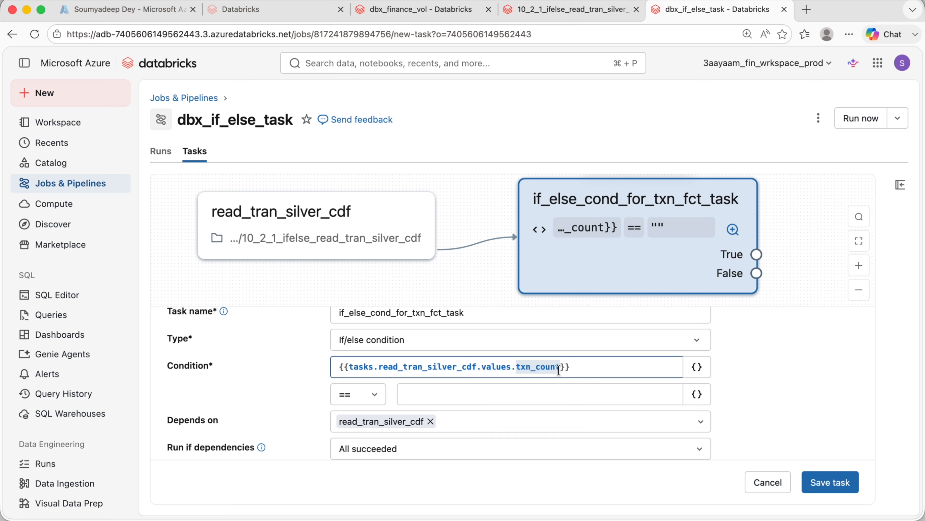
click(532, 15)
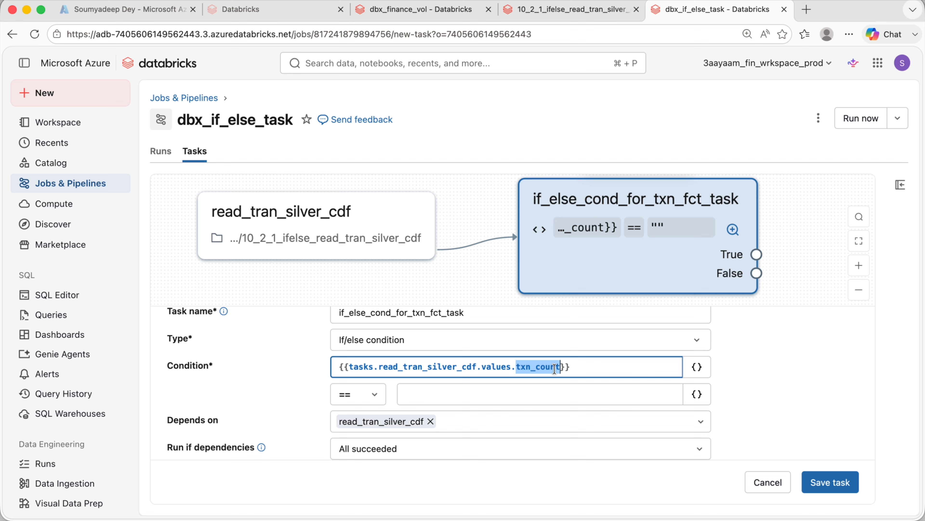
double_click(361, 367)
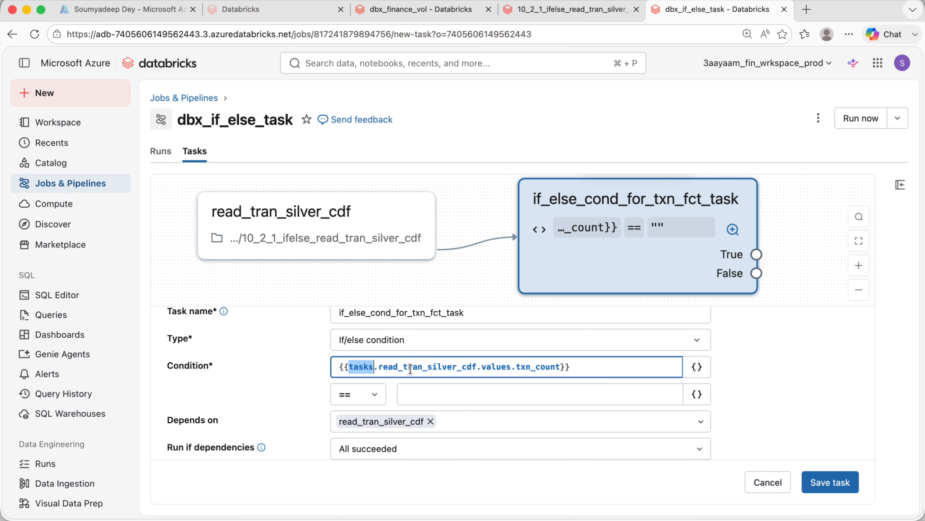
double_click(422, 366)
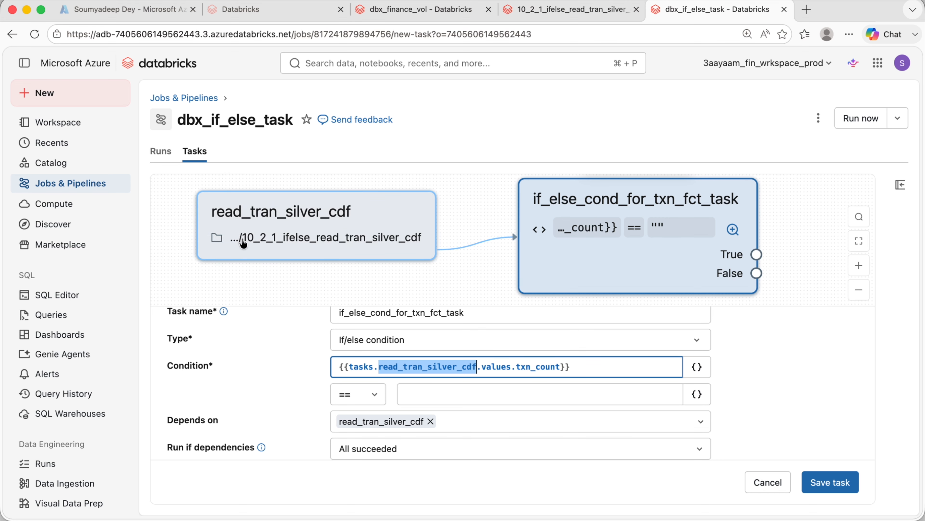
double_click(495, 368)
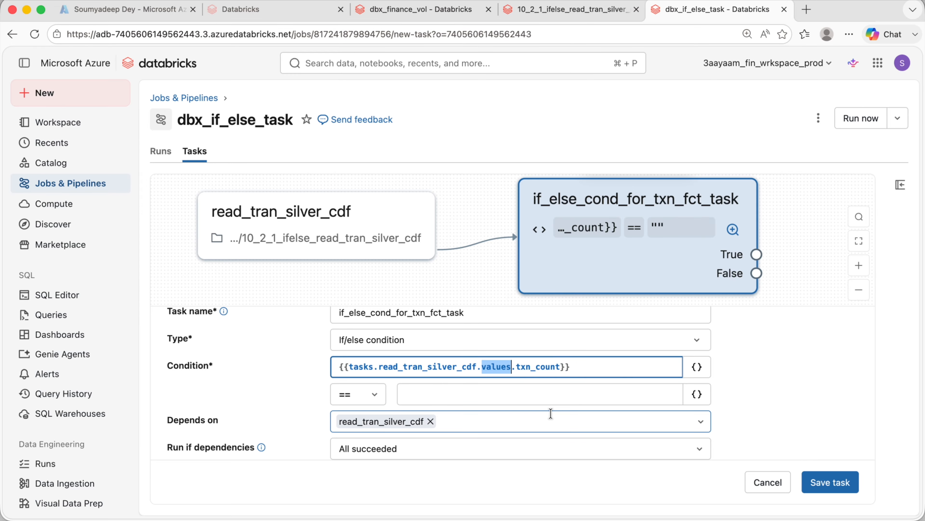
double_click(519, 366)
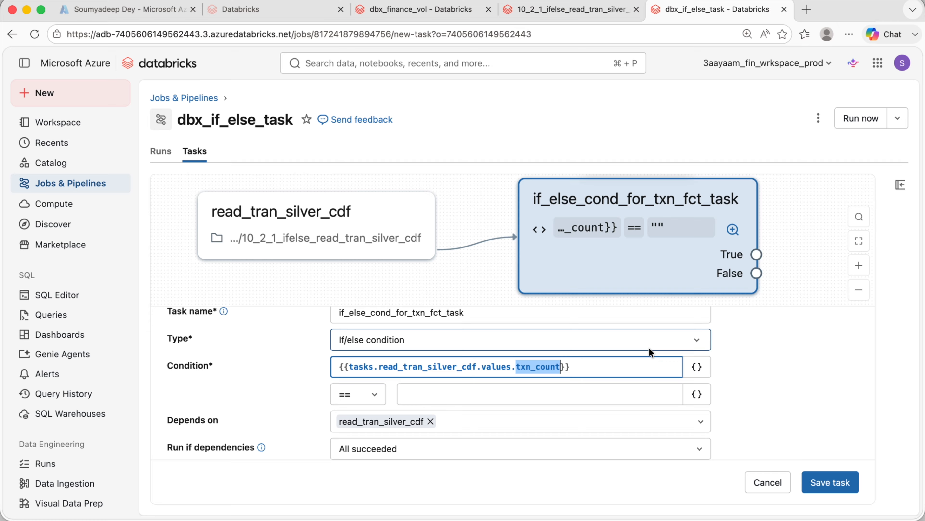
scroll(650, 347, down, 1)
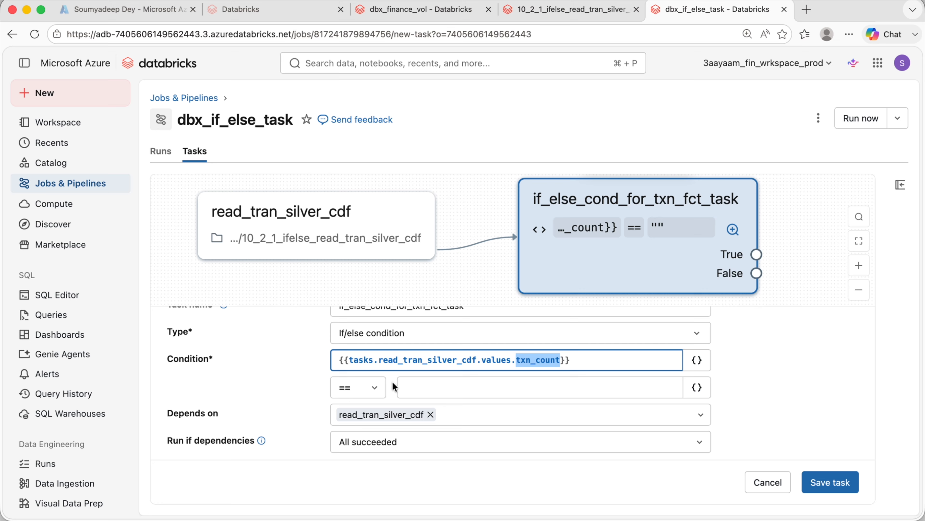
- Set the condition's comparison operator to > and the right operand to 0
click(368, 389)
click(399, 249)
click(489, 385)
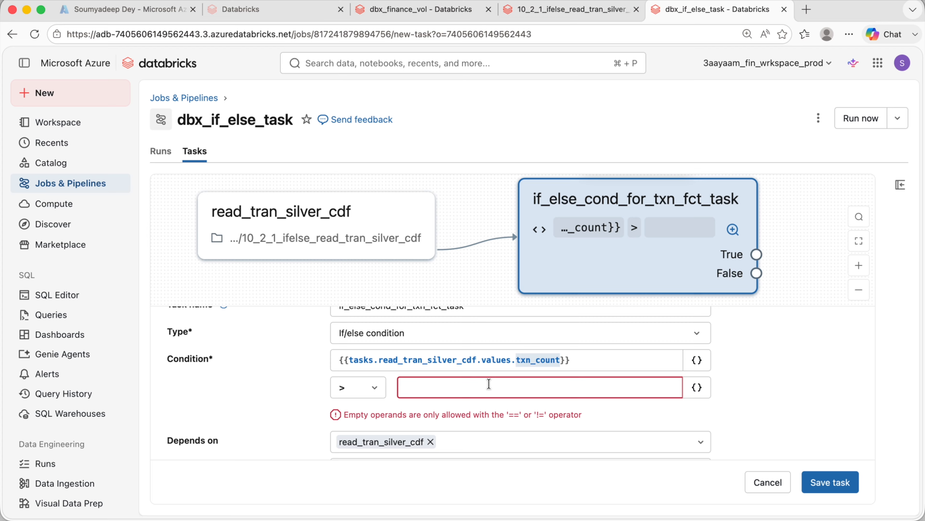
text(0)
click(777, 402)
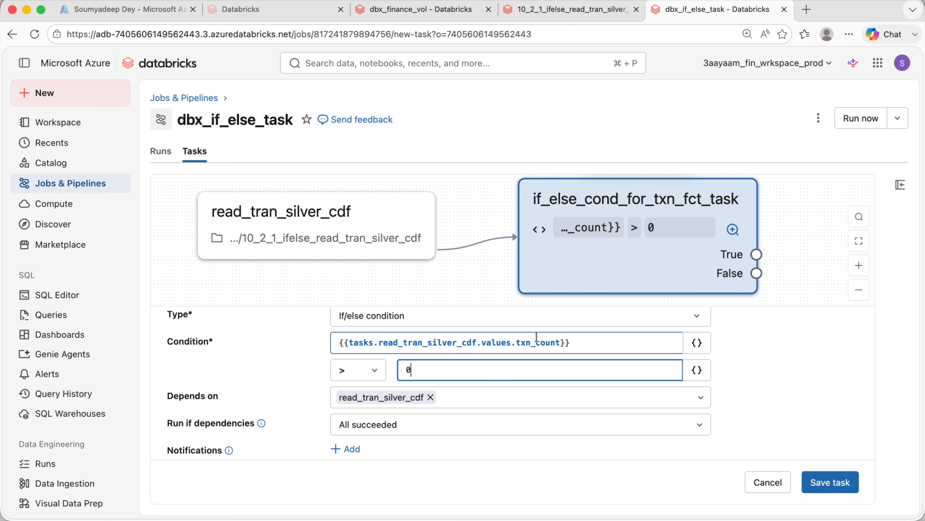
- Save the if/else condition task
double_click(537, 342)
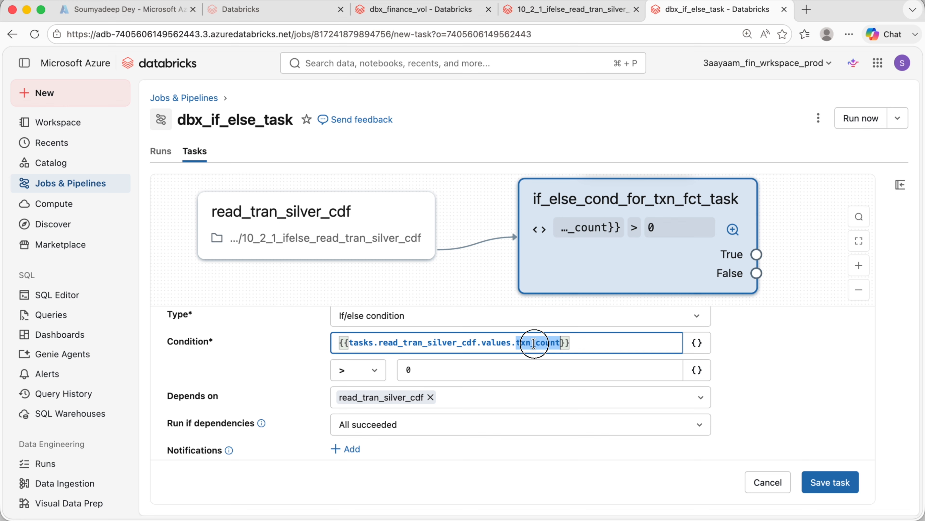
click(420, 369)
scroll(667, 415, down, 1)
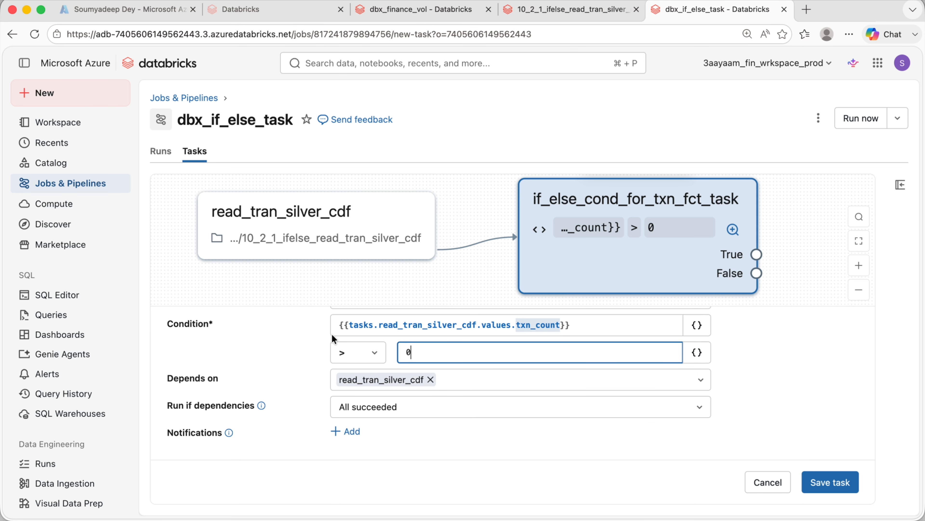
scroll(470, 438, up, 1)
scroll(470, 438, up, 3)
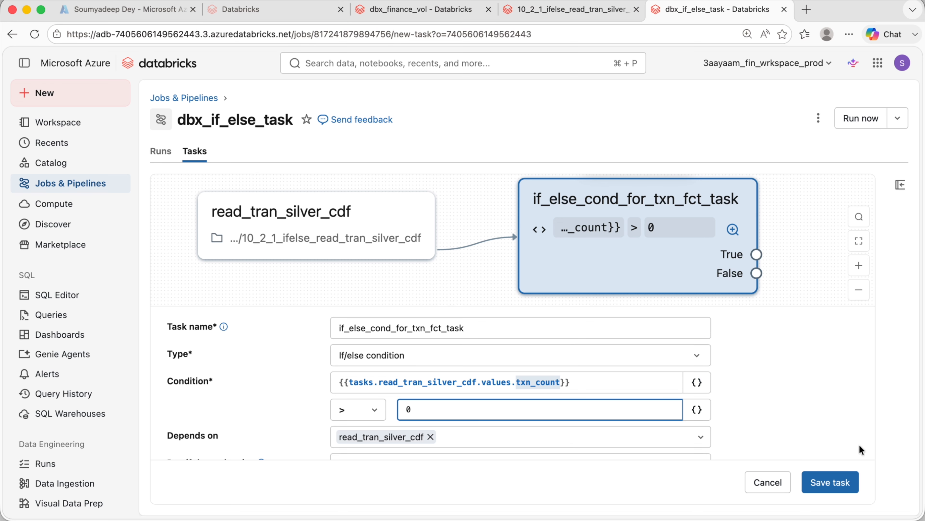
click(830, 483)
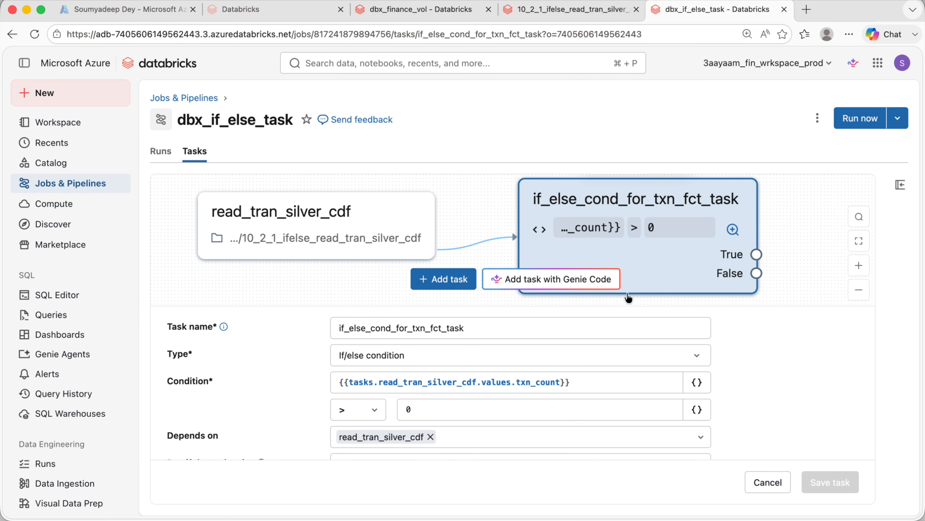
- Examine the True and False output branches of the condition task in the graph
drag(814, 218, 709, 207)
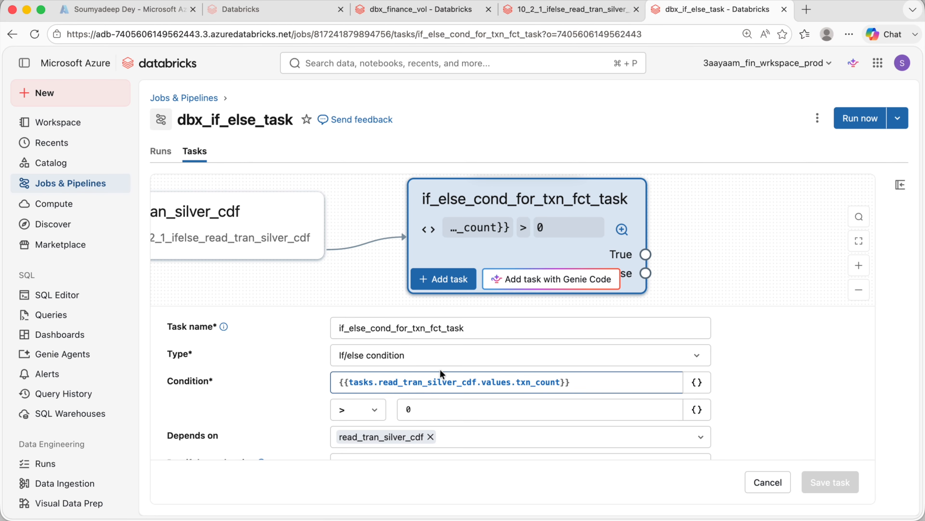
click(650, 273)
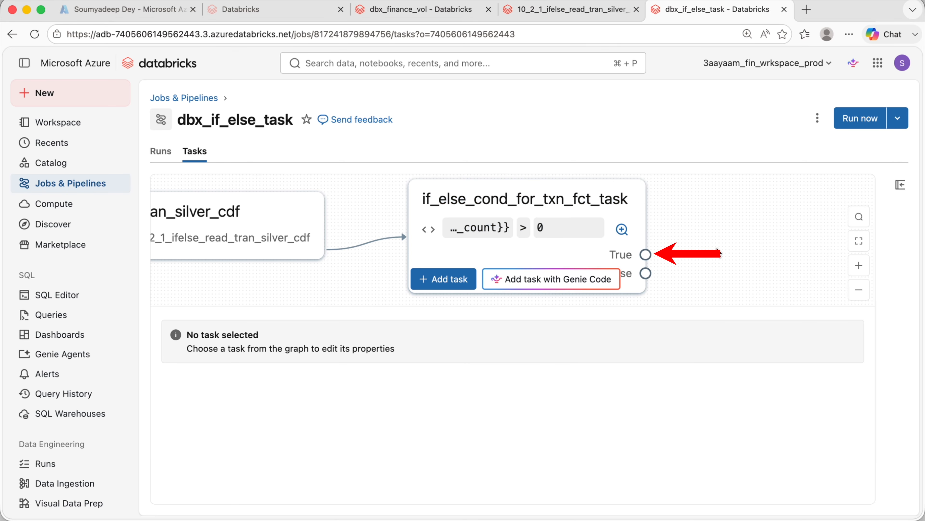
click(651, 273)
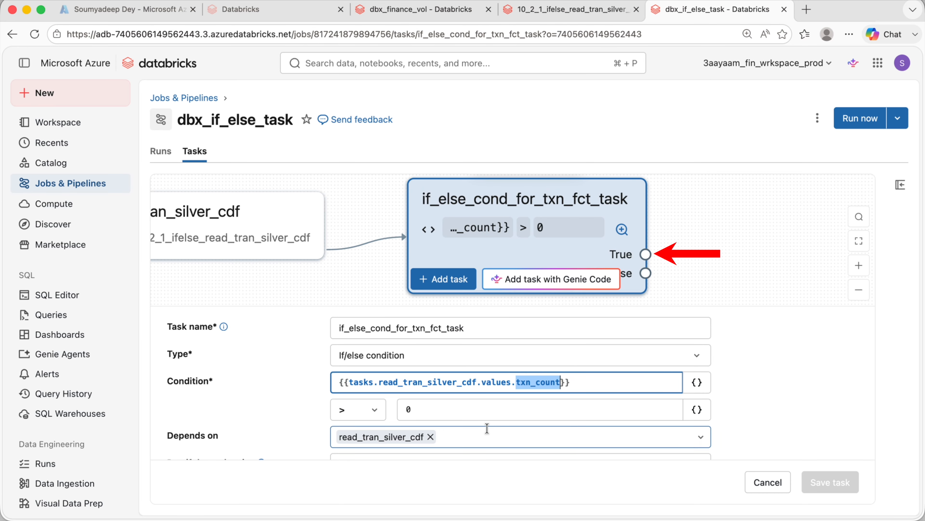
click(447, 414)
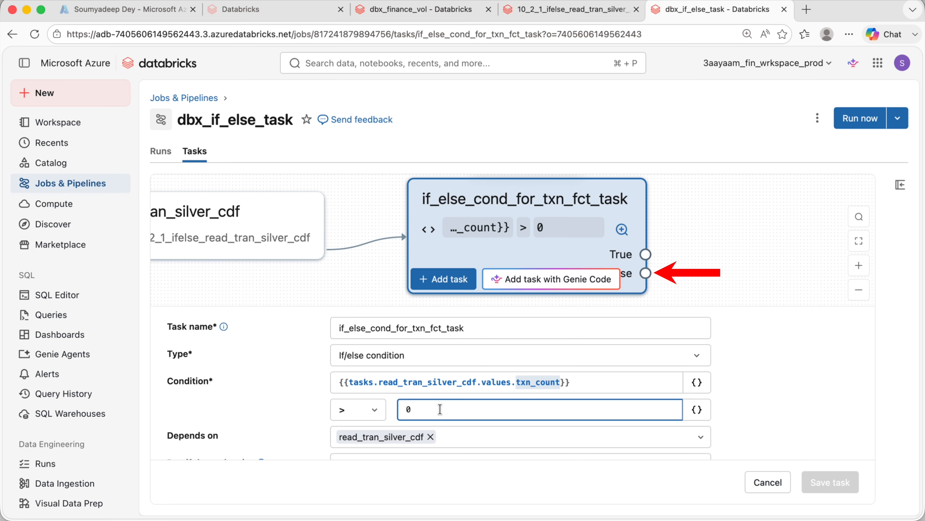
drag(794, 264, 613, 271)
click(565, 385)
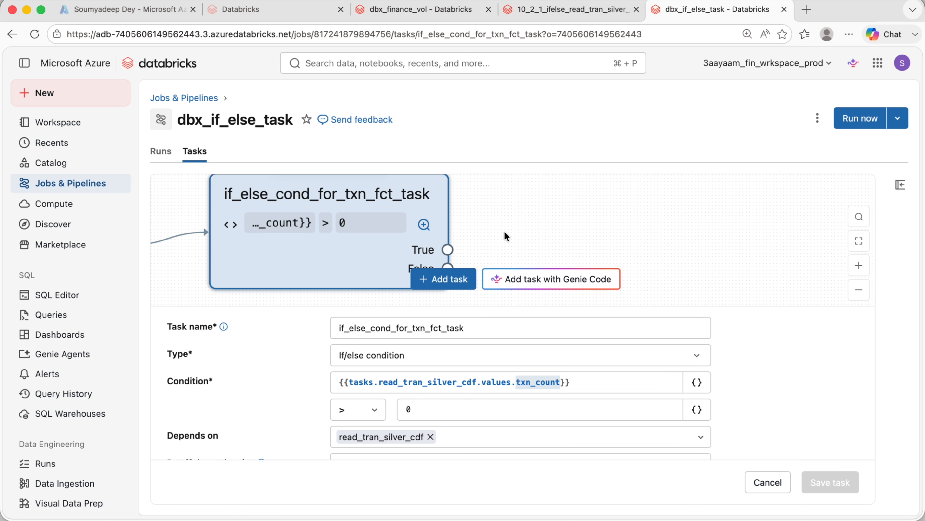
drag(522, 208, 469, 215)
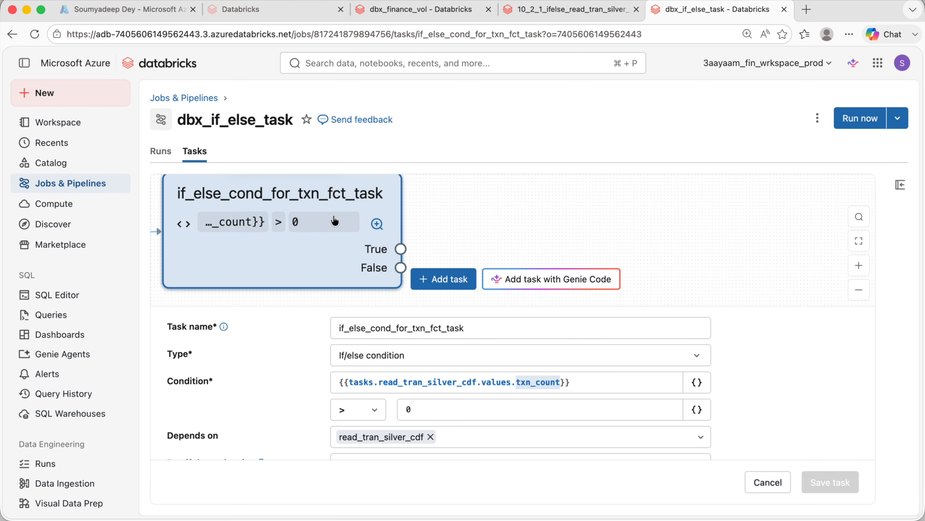
- Add a notebook task named process_txn_fct after the condition, running the 10_2_2_ifelse_process_gold_txn_fct notebook
click(447, 286)
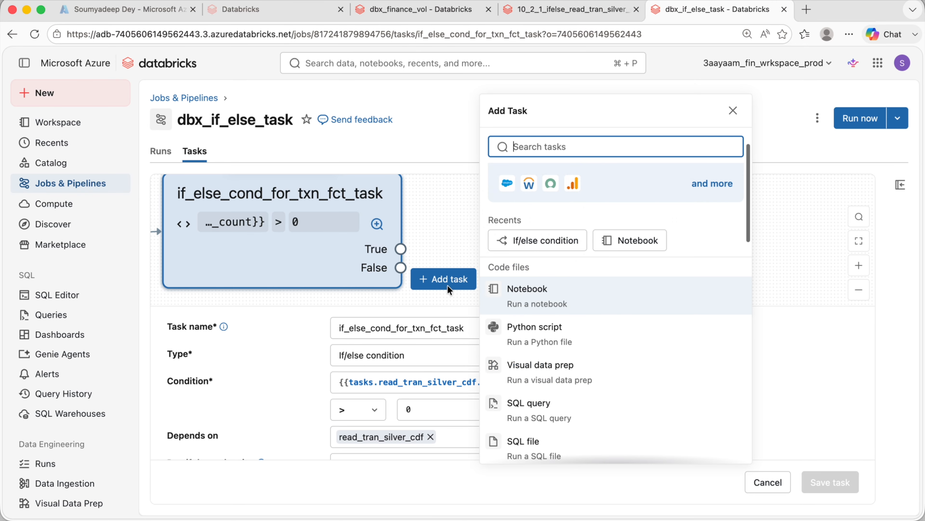
click(526, 299)
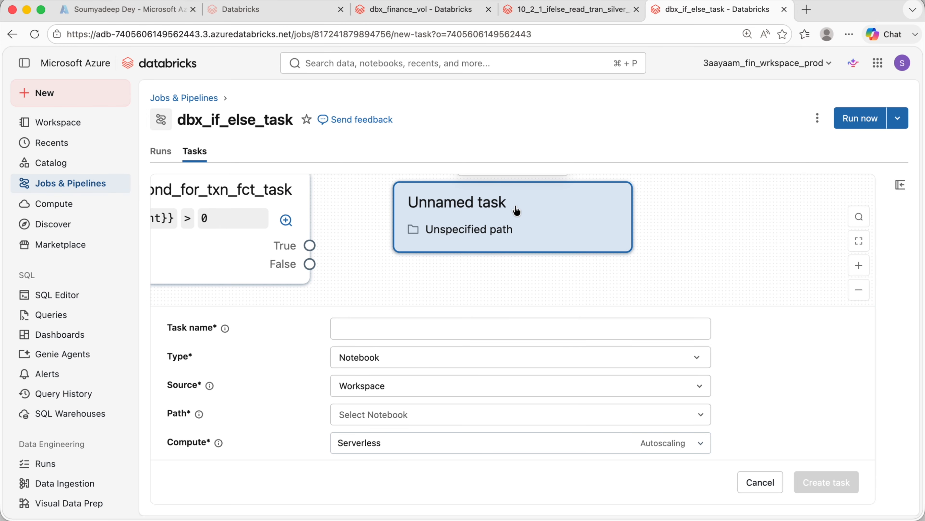
click(432, 324)
text(process_txn_)
text(fct)
scroll(391, 380, down, 5)
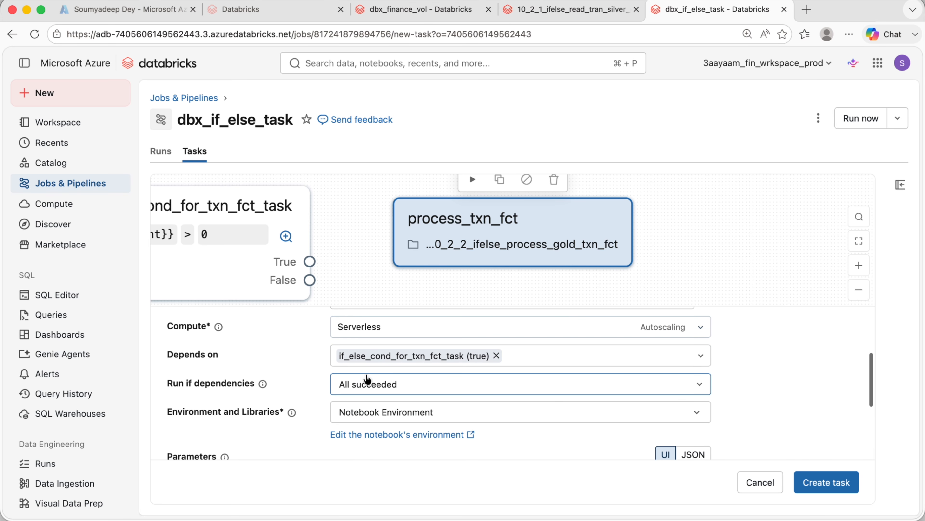
- Set process_txn_fct to depend on the condition task's true outcome and create the task
click(498, 356)
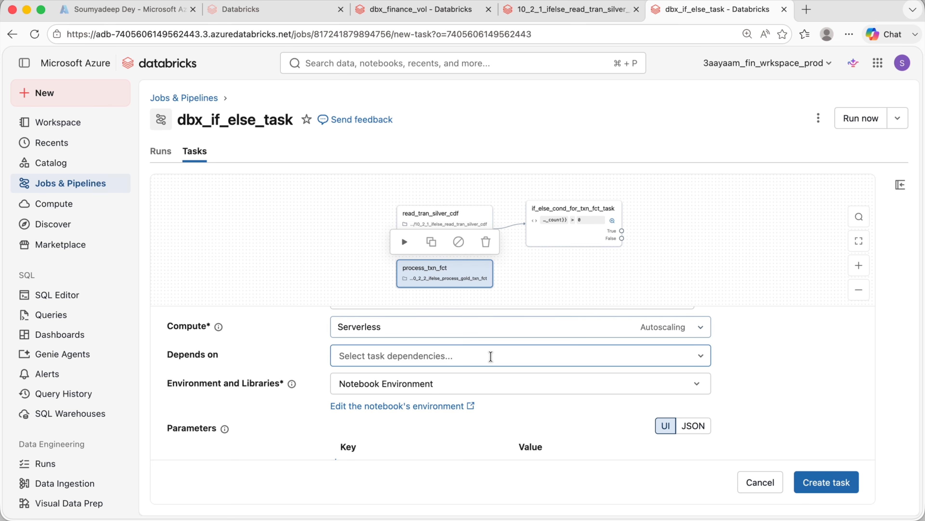
click(698, 357)
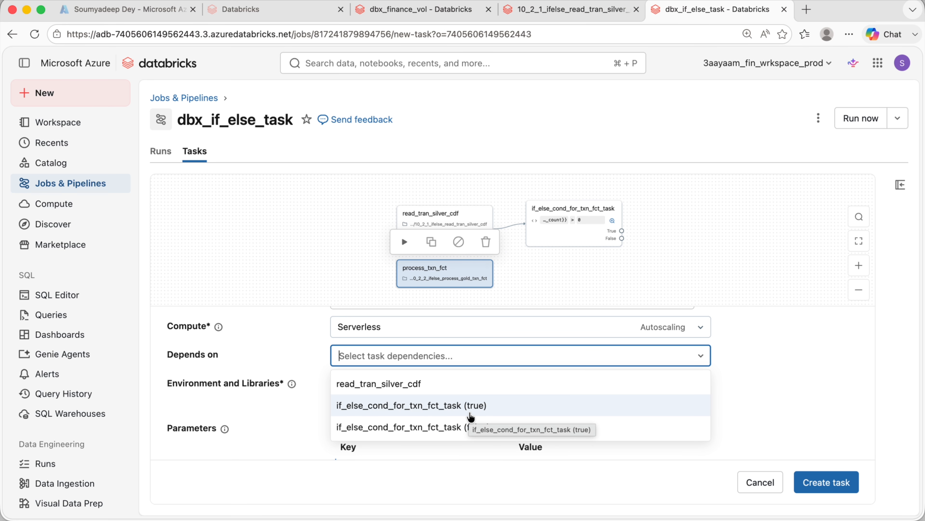
click(505, 405)
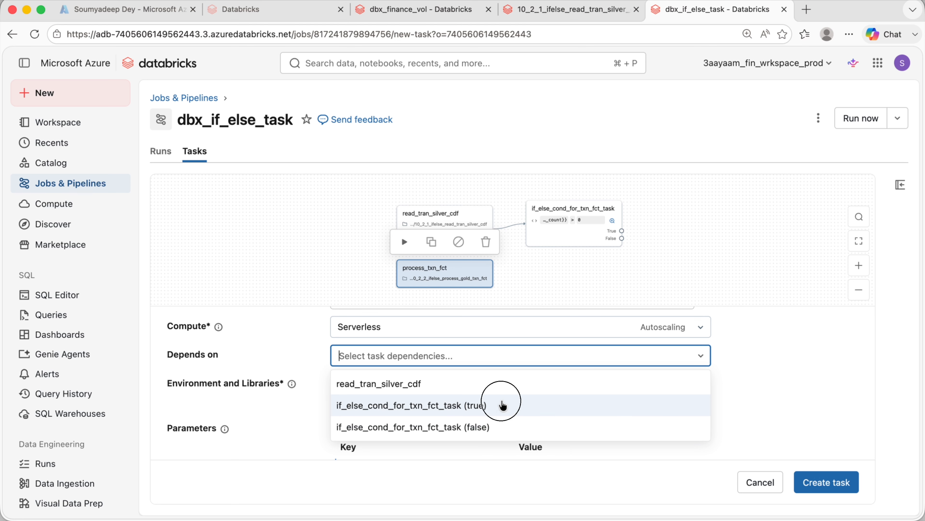
click(553, 405)
click(695, 307)
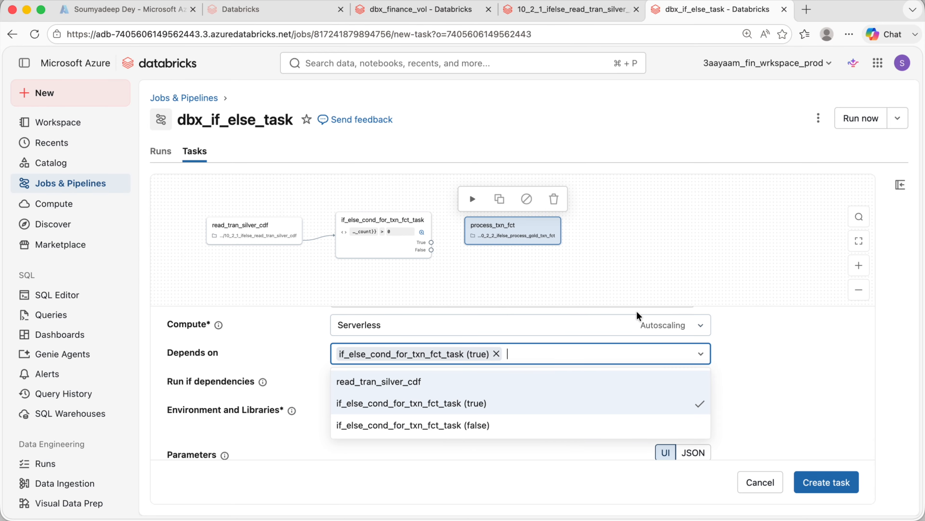
click(797, 385)
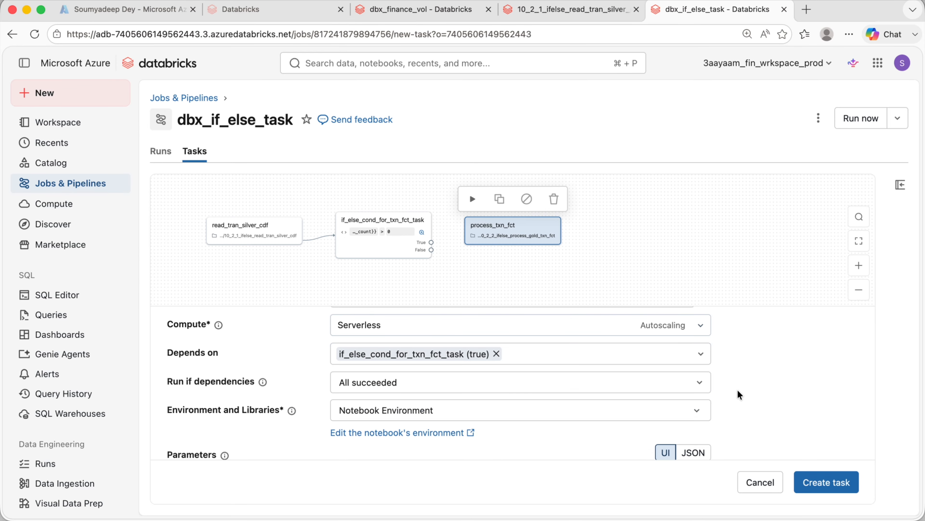
scroll(446, 401, down, 4)
click(809, 476)
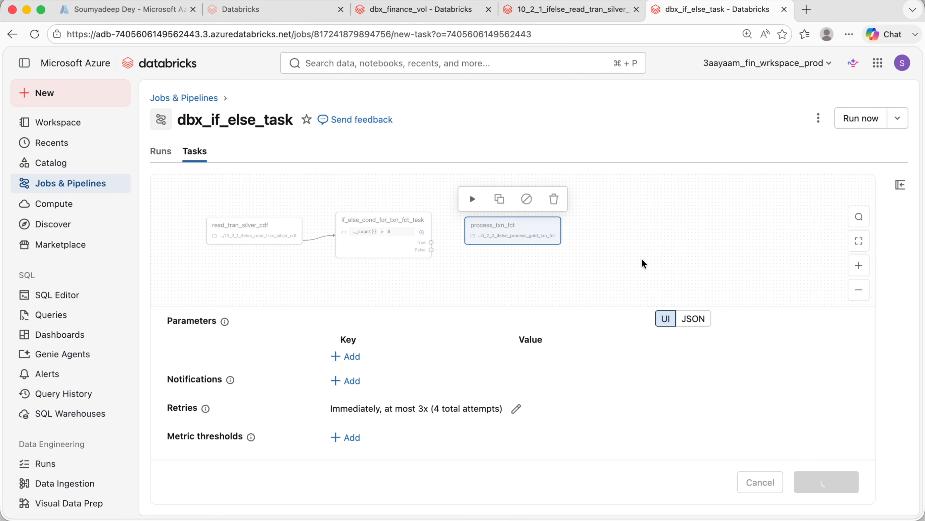
scroll(640, 291, down, 3)
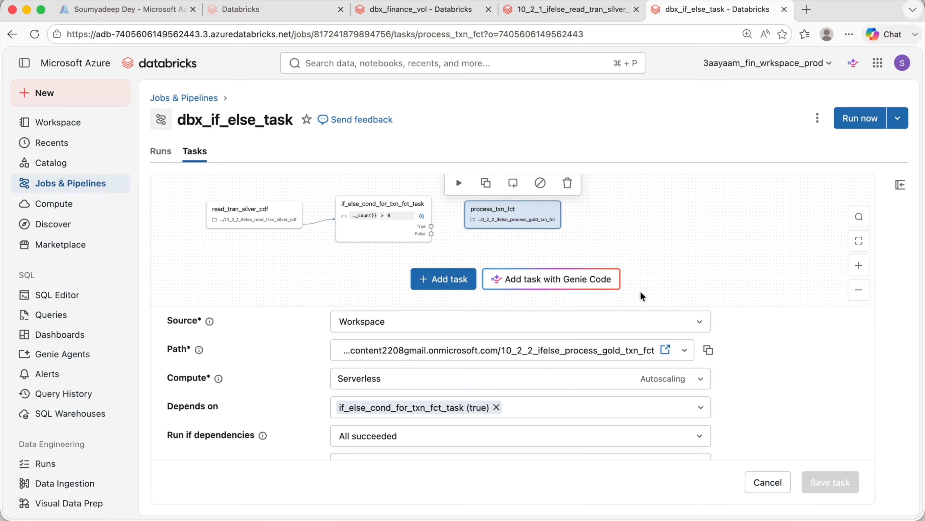
- Add a notebook task trunc_fund_flow_tbl after the condition task, using the 10_2_3_ifelse_trunc_fundflow_fct notebook
click(390, 207)
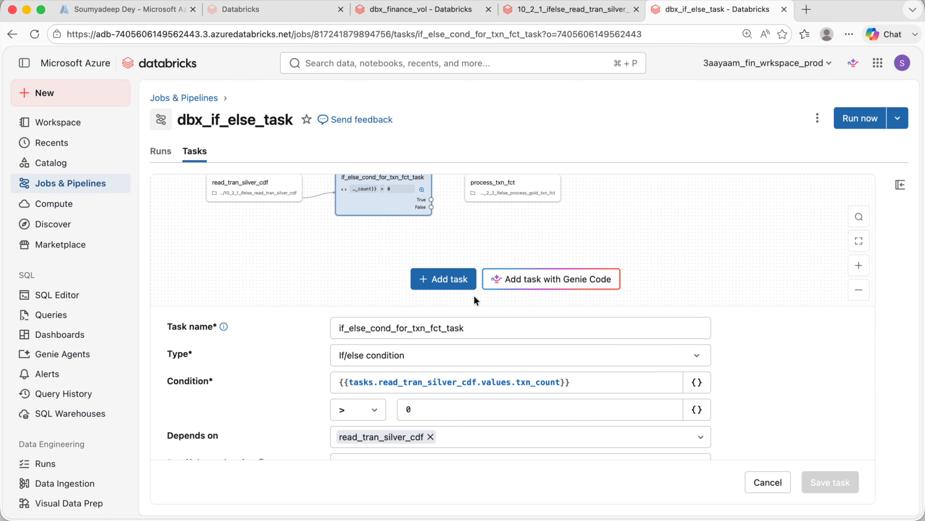
click(443, 281)
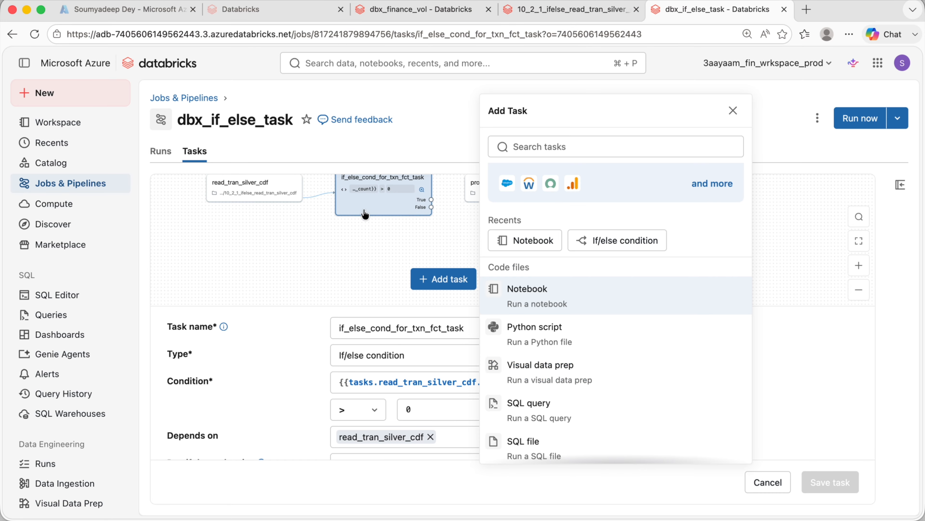
click(524, 297)
click(423, 328)
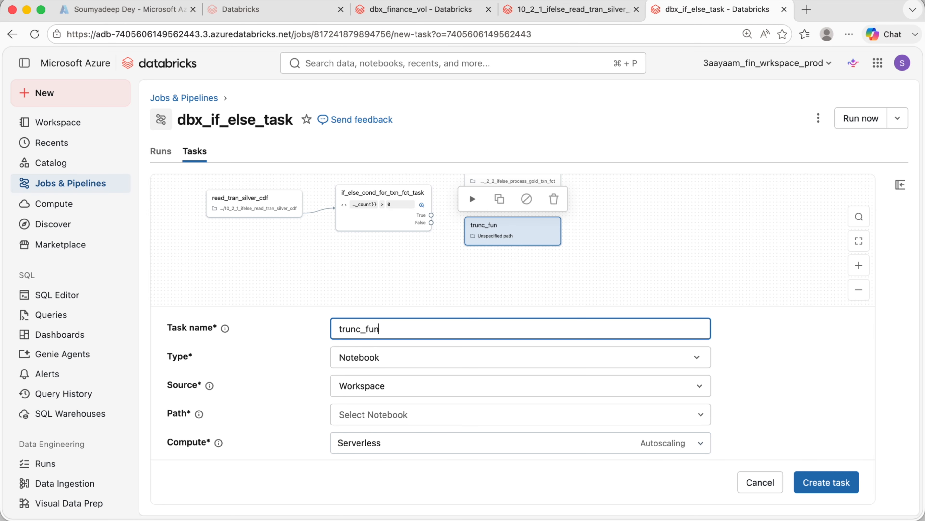
scroll(436, 343, down, 2)
click(499, 394)
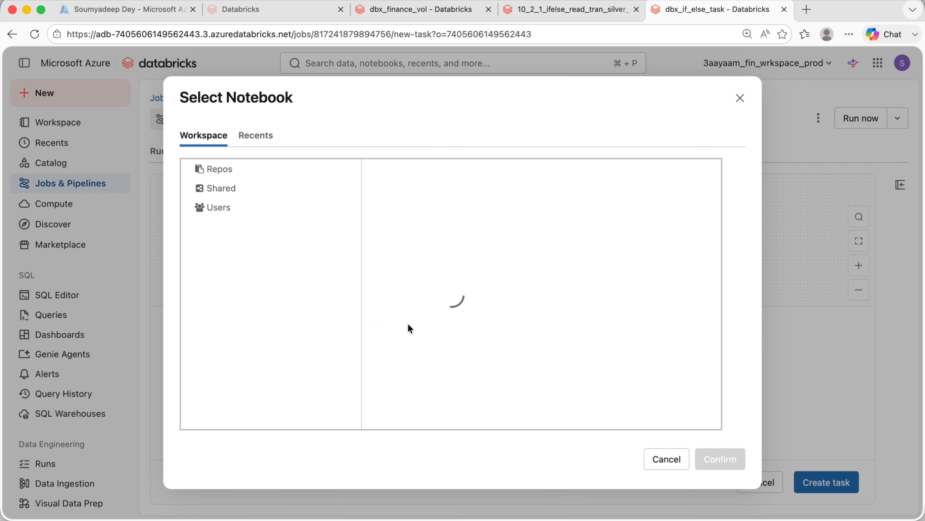
click(650, 303)
click(708, 460)
scroll(495, 392, down, 3)
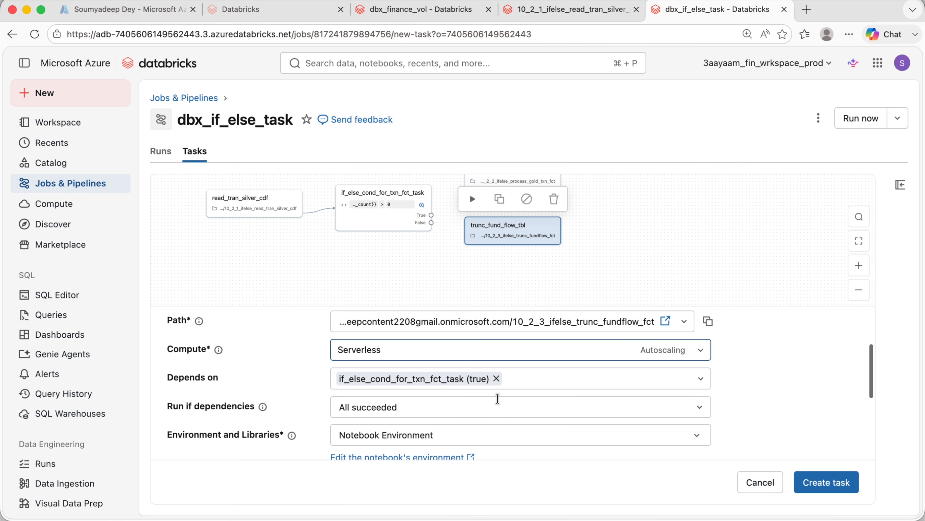
- Set trunc_fund_flow_tbl to depend on the condition task's false outcome and create the task
click(497, 379)
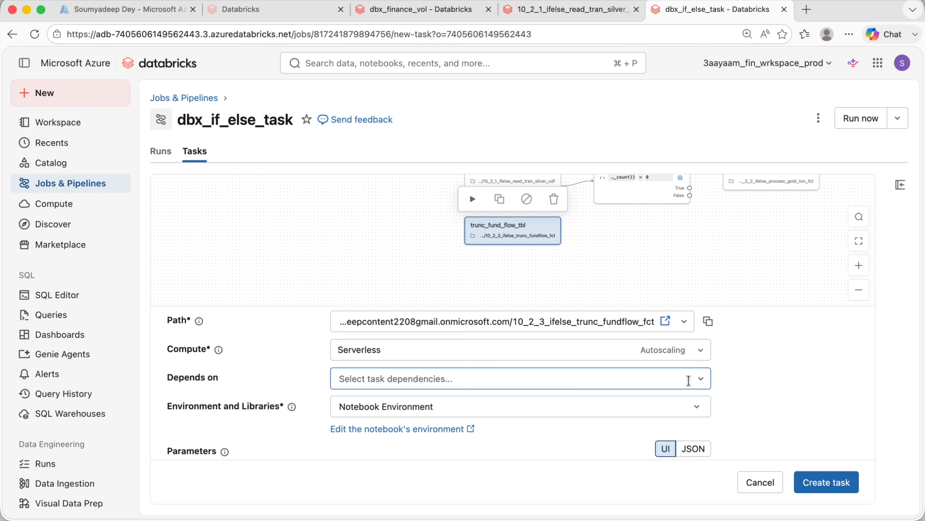
click(706, 378)
click(472, 451)
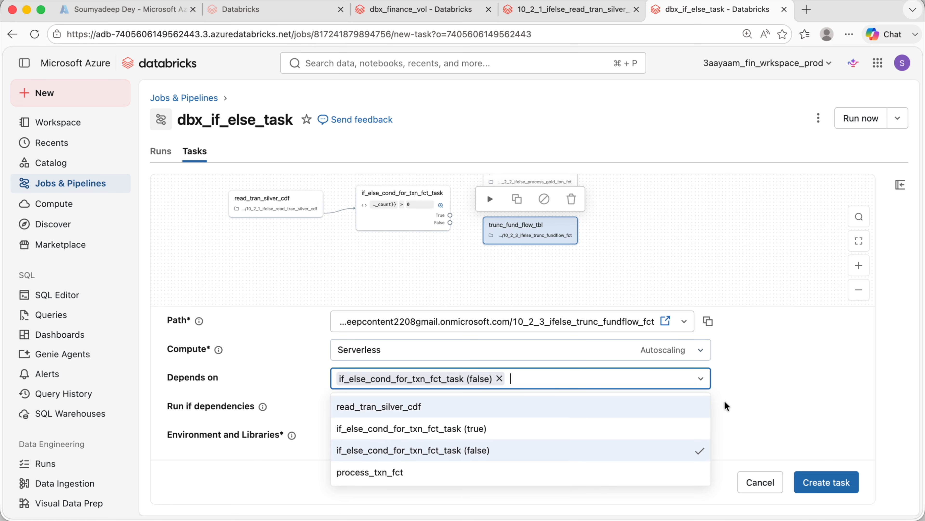
click(767, 389)
scroll(552, 418, down, 3)
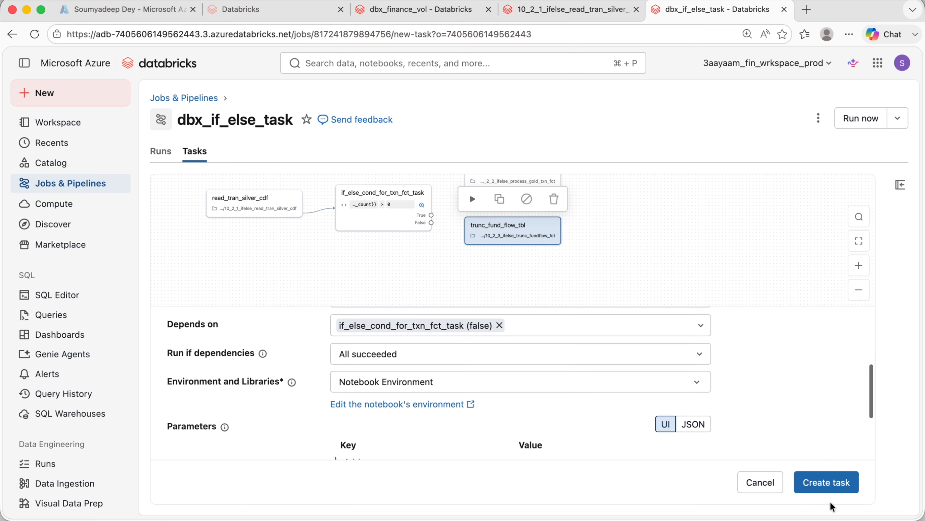
click(826, 482)
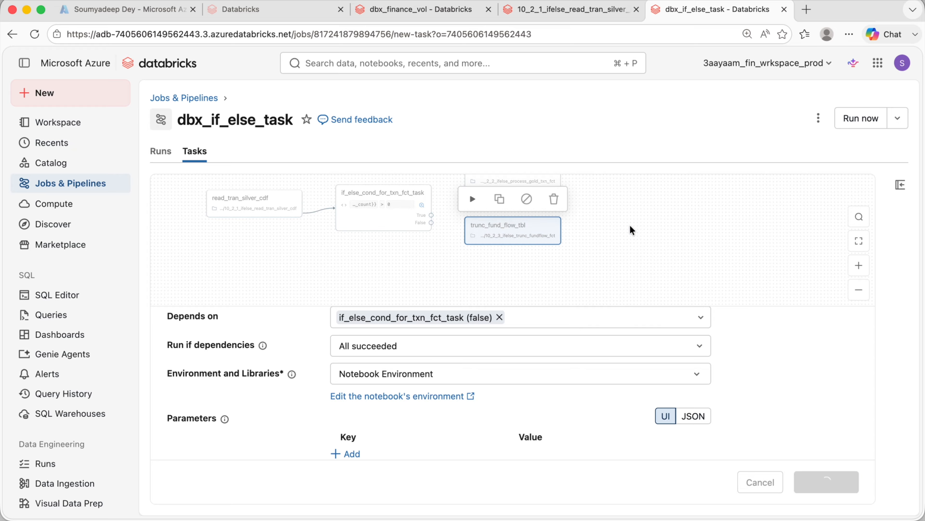
click(859, 265)
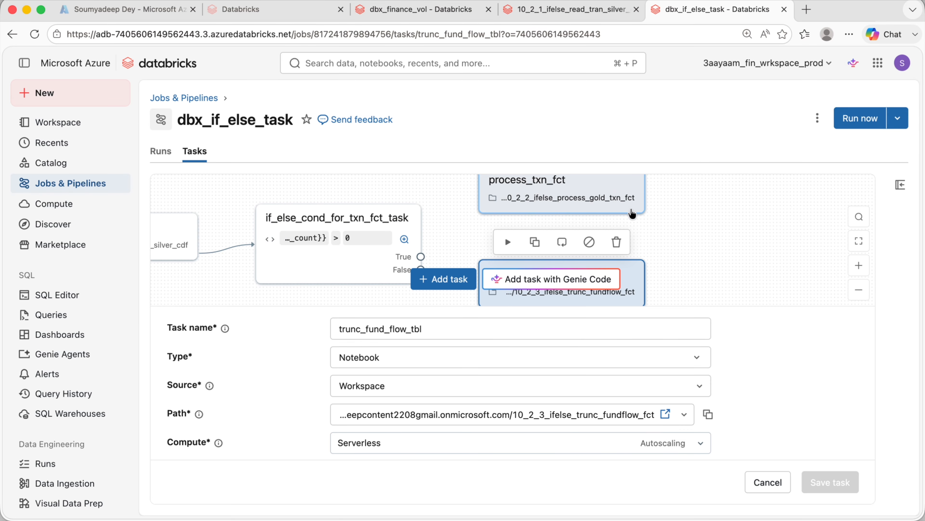
click(34, 34)
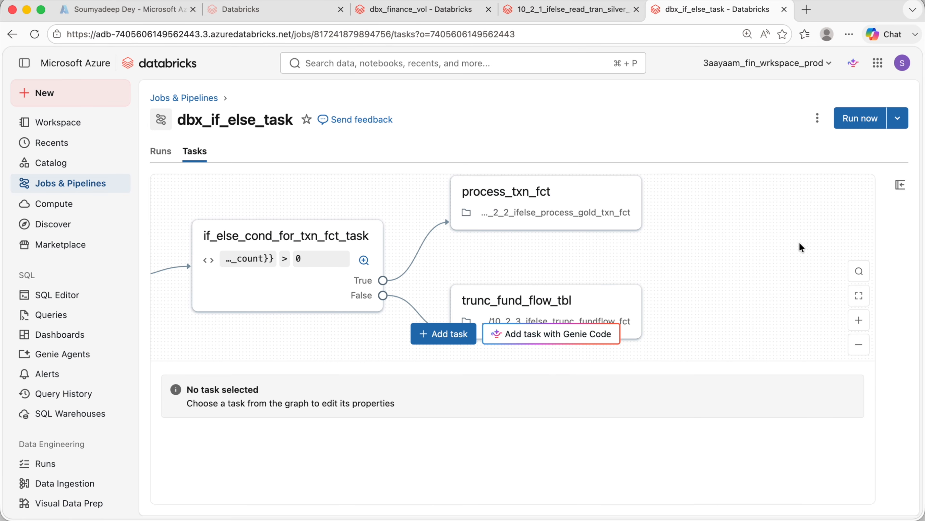
mouse_move(774, 280)
mouse_down()
mouse_move(777, 262)
mouse_move(776, 279)
mouse_up()
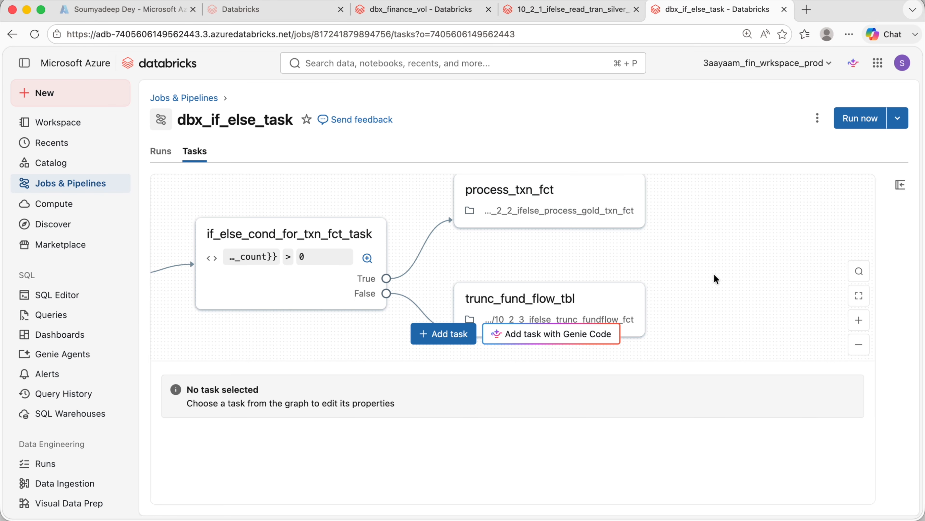
drag(728, 292, 726, 264)
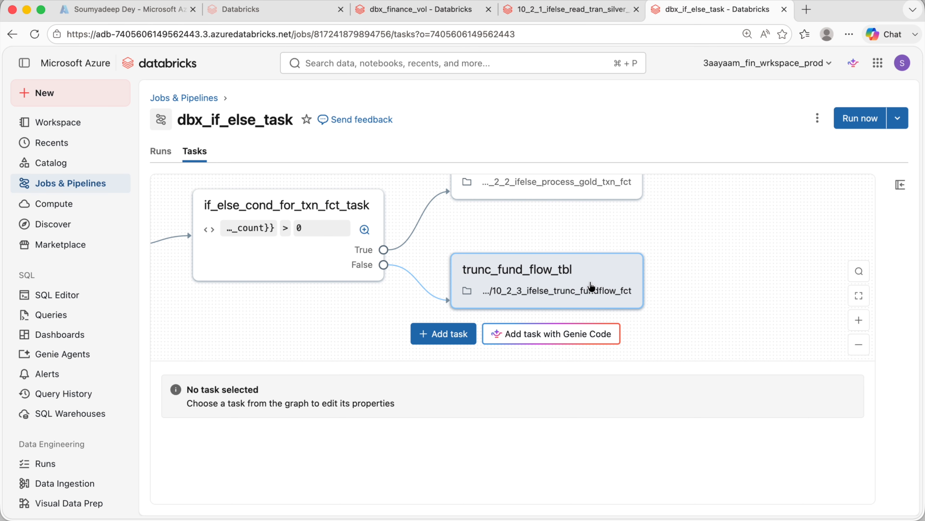
click(234, 209)
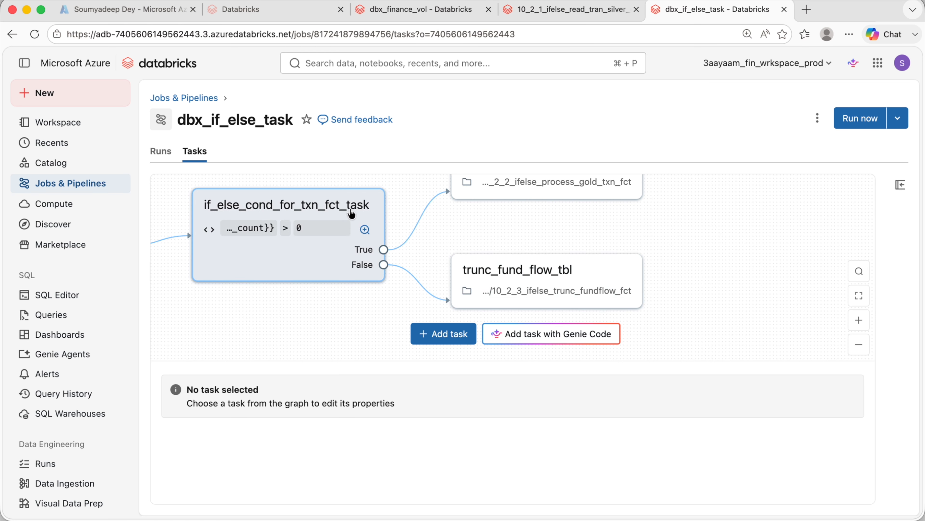
click(443, 335)
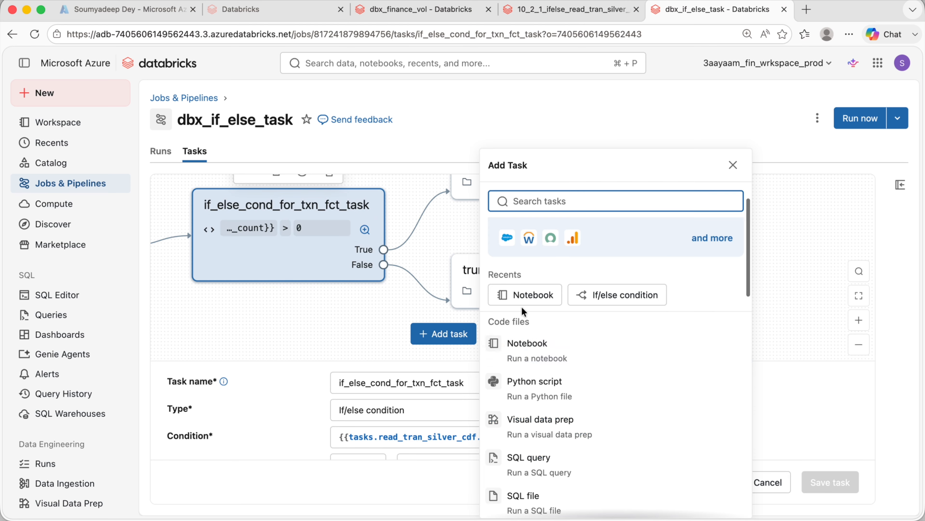
click(525, 346)
drag(322, 320, 318, 359)
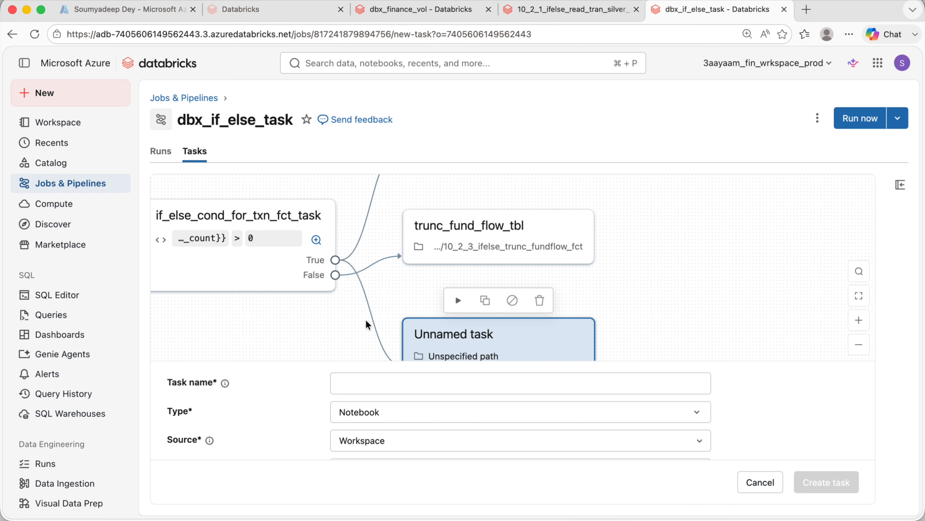
drag(706, 294, 709, 317)
scroll(754, 334, down, 1)
drag(549, 335, 562, 312)
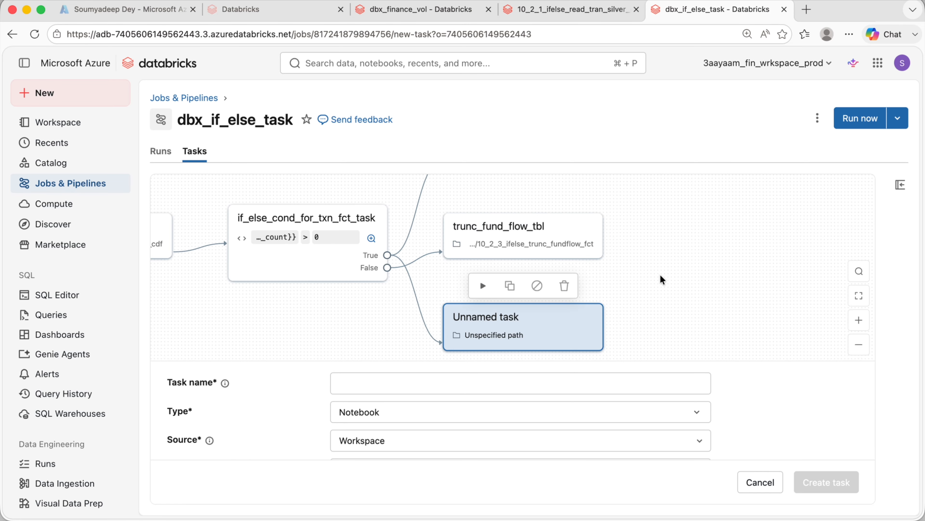
scroll(663, 267, up, 5)
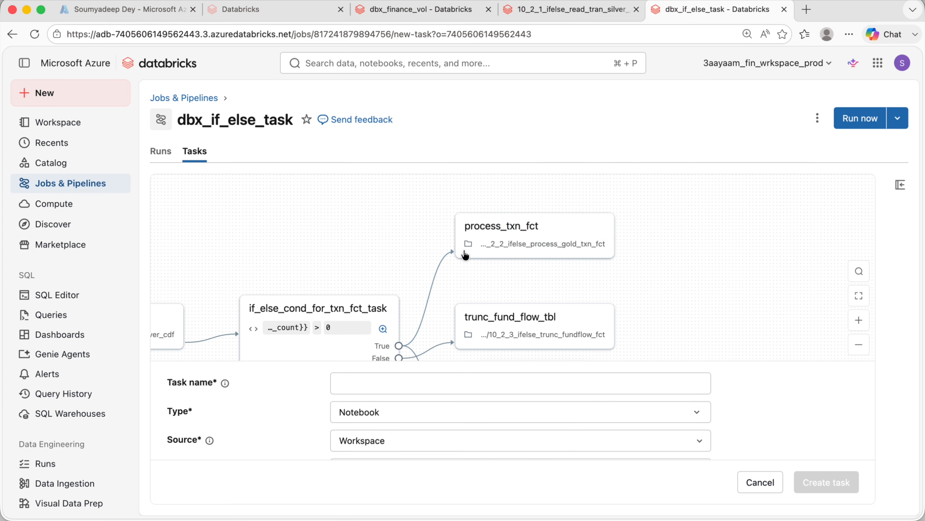
scroll(558, 263, down, 1)
scroll(560, 262, down, 5)
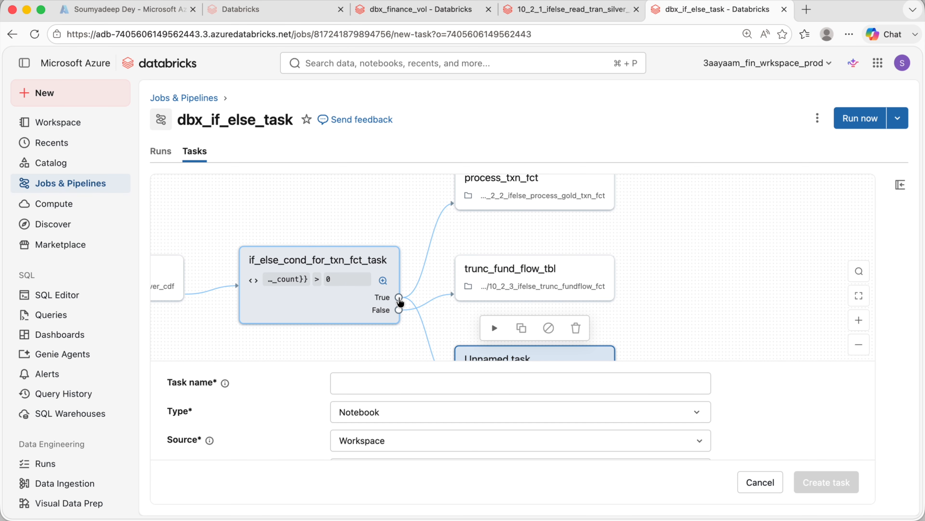
scroll(664, 234, down, 10)
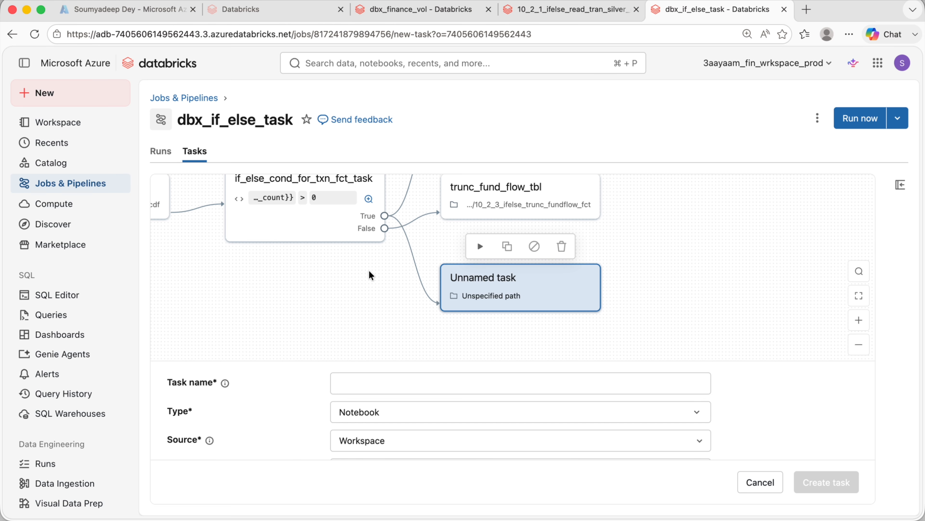
scroll(371, 275, up, 4)
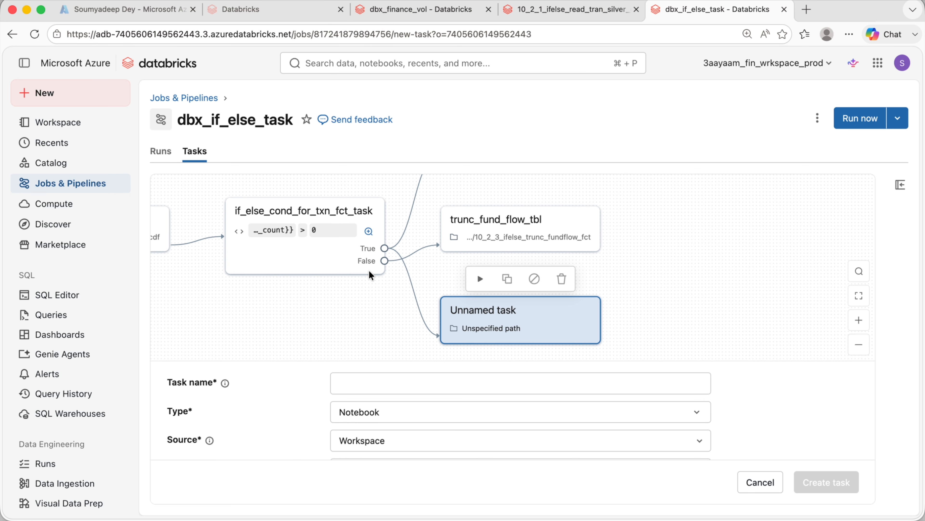
click(769, 488)
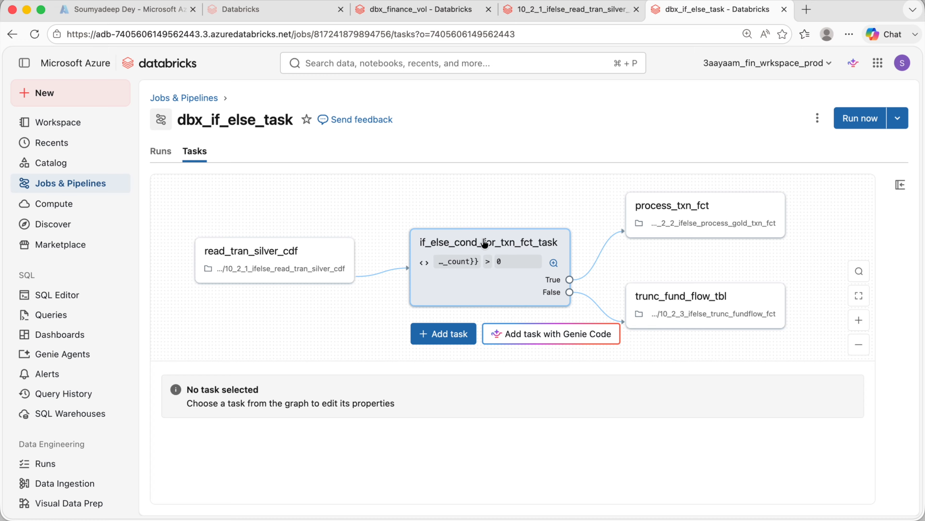
- Review the if/else condition task's expression and its true and false branches in the graph
click(485, 244)
click(565, 430)
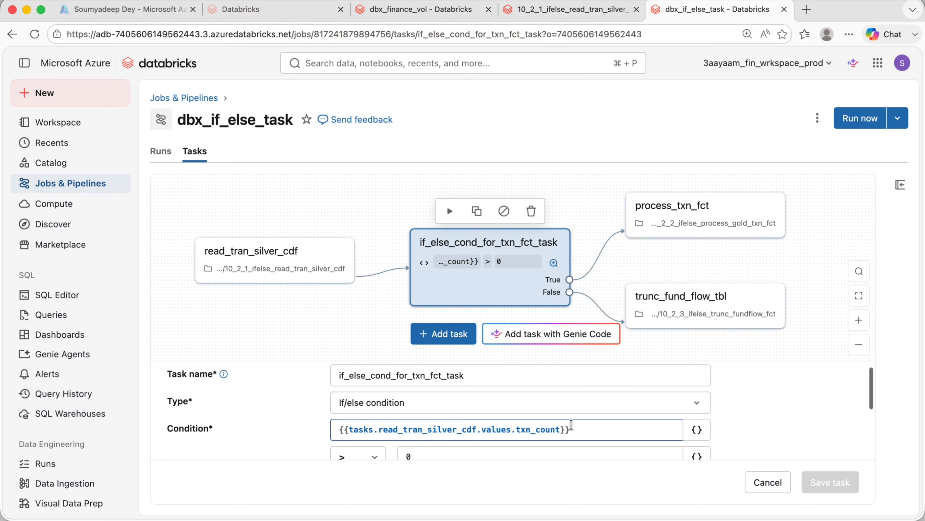
triple_click(565, 431)
scroll(510, 428, down, 2)
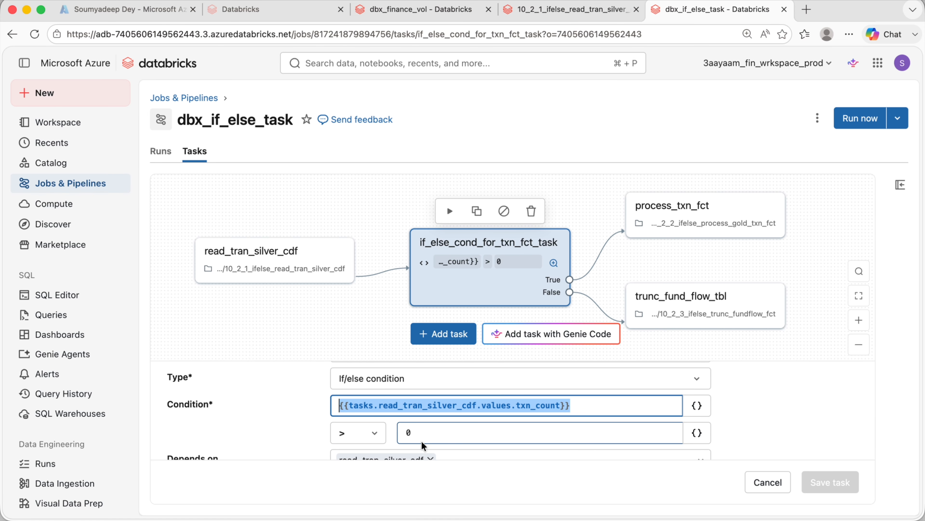
click(779, 376)
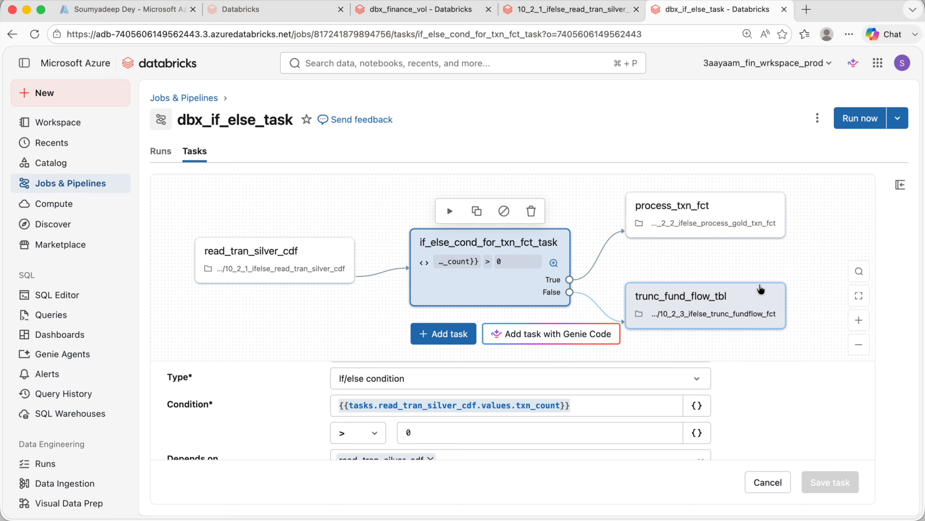
- Close the task editor and trigger a run of the dbx_if_else_task job, then open its runs list
click(768, 482)
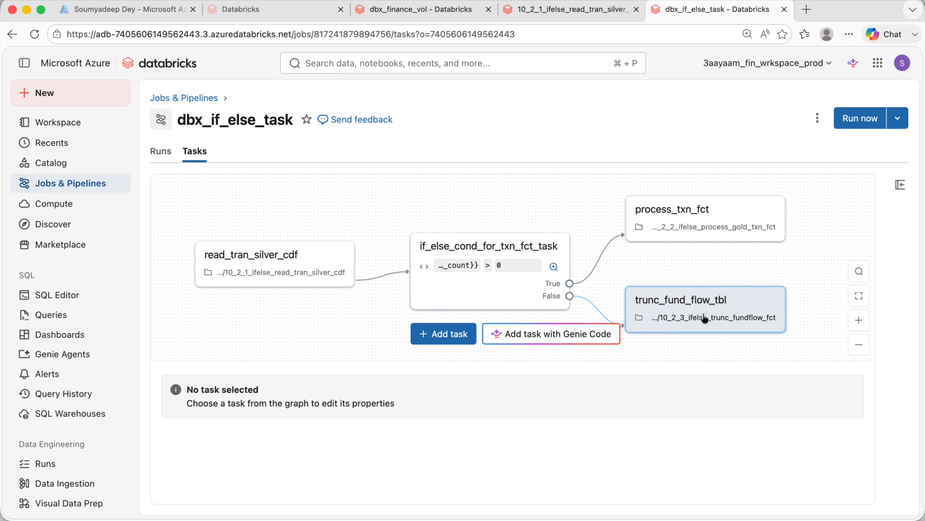
click(860, 118)
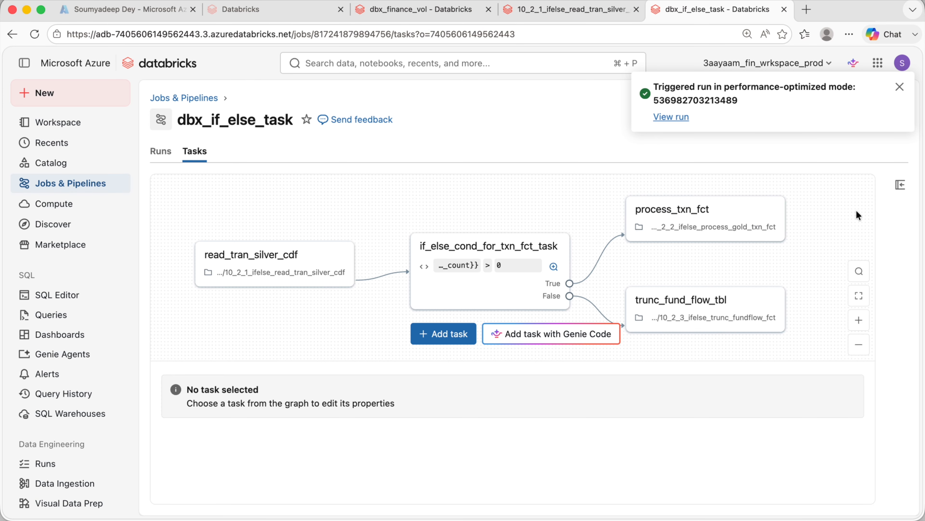
click(161, 151)
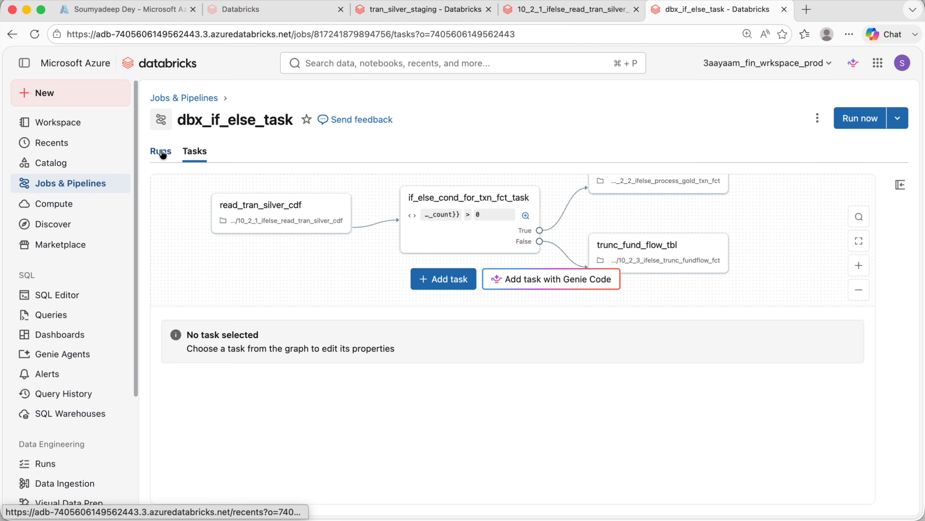
click(161, 152)
scroll(425, 424, down, 1)
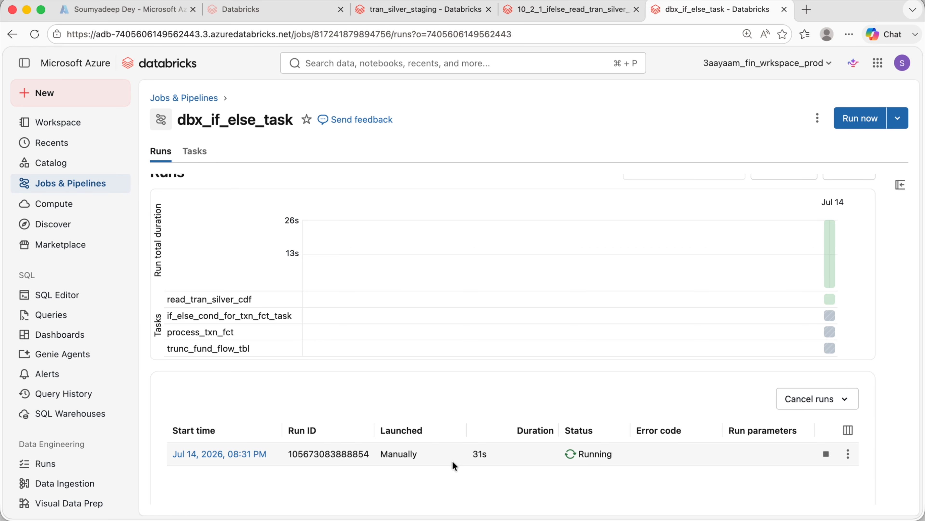
- Open the running job run and examine which branch of the if/else graph executes
click(235, 455)
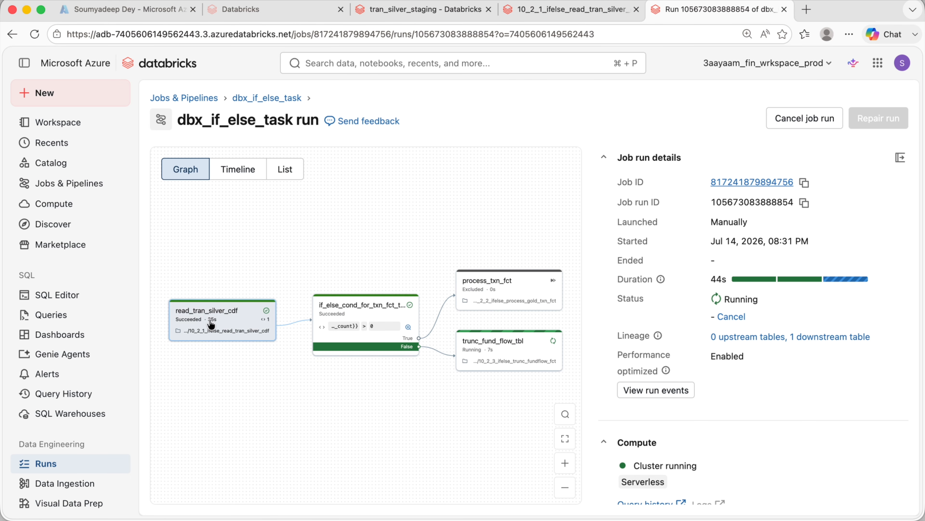
click(901, 159)
click(859, 463)
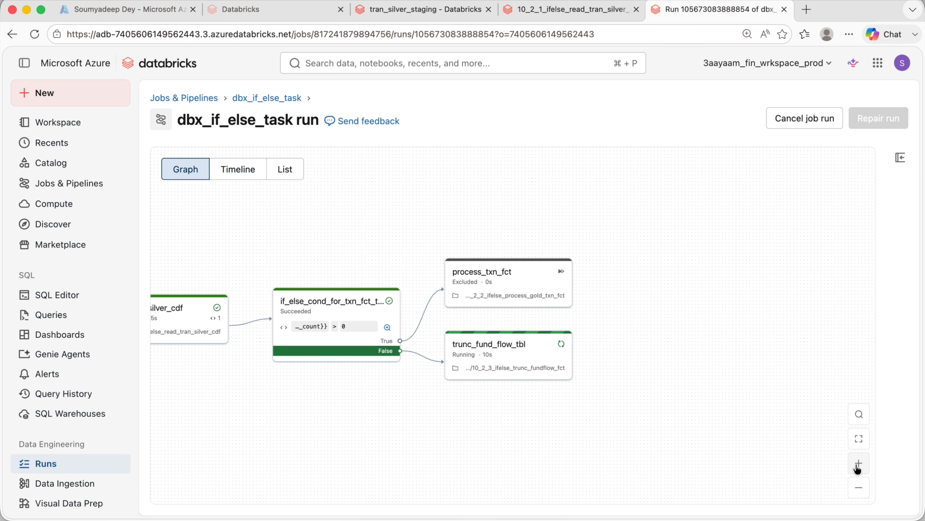
drag(515, 459, 727, 454)
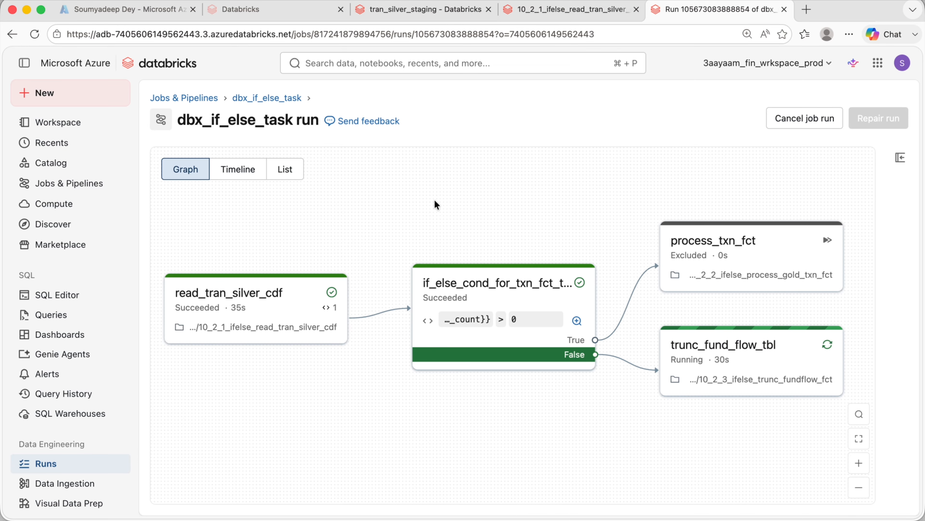
click(255, 98)
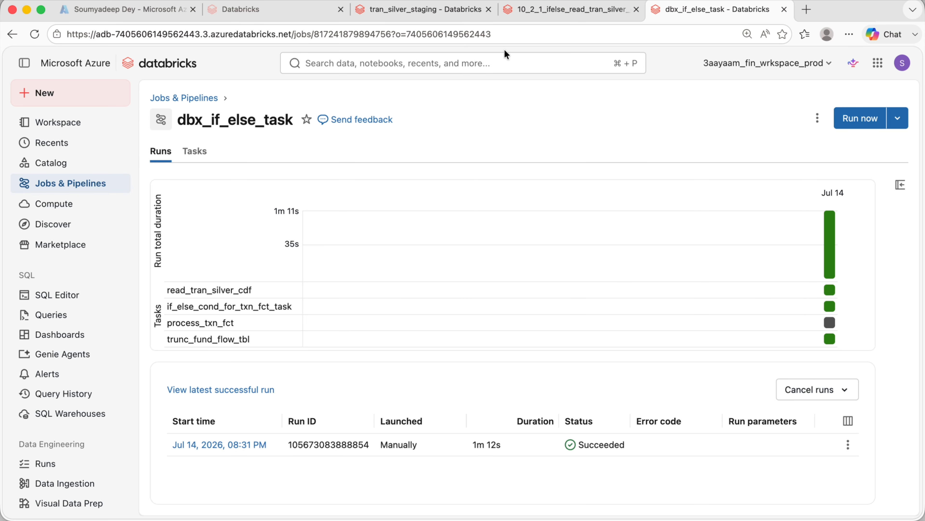
- In the 8_1_dbx_silver_processing notebook, rerun the cell that builds the cleansed transaction dataframe
click(532, 15)
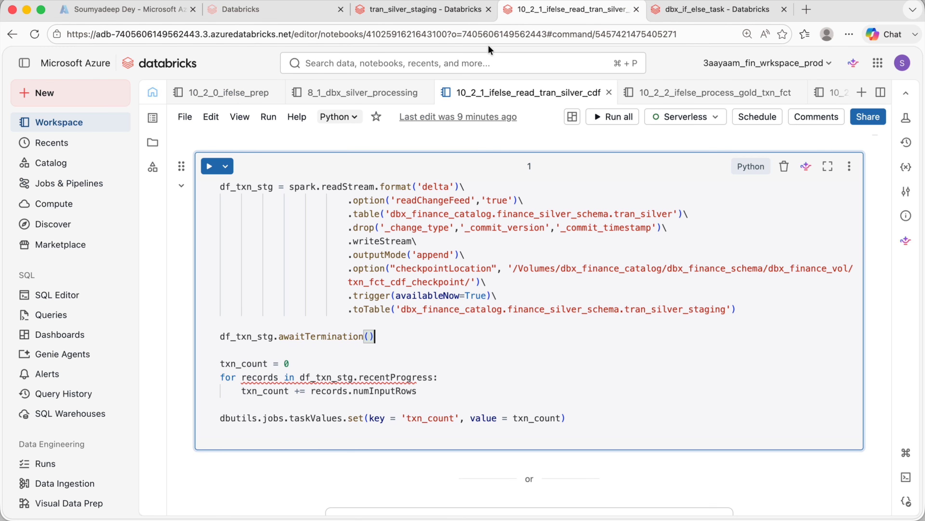
click(330, 93)
scroll(440, 310, up, 6)
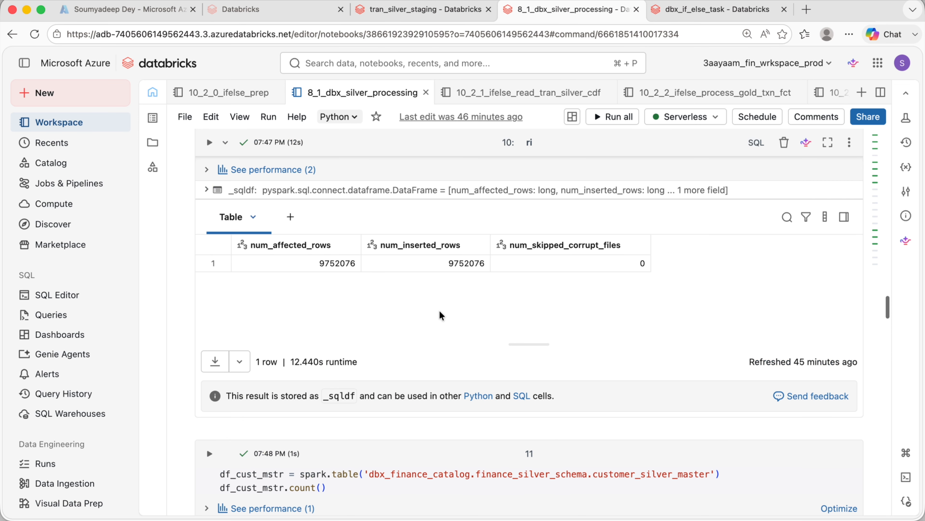
scroll(408, 320, up, 10)
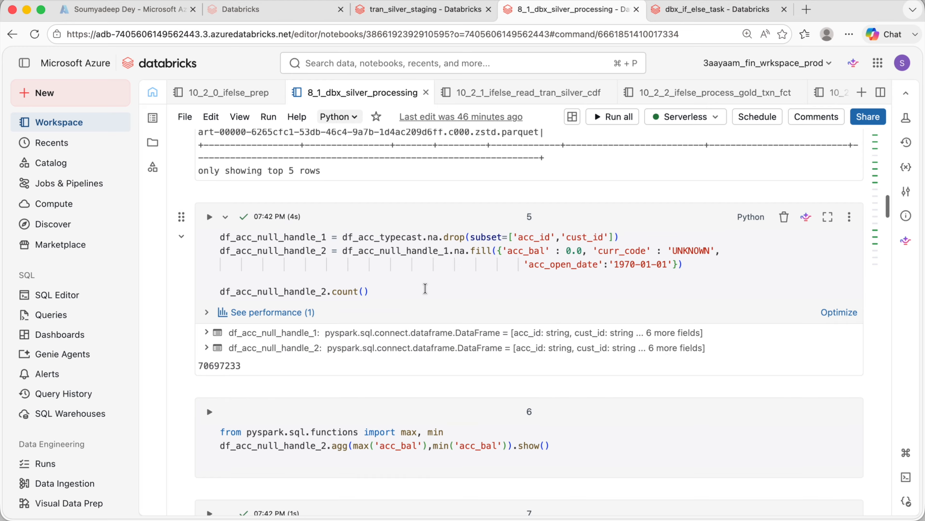
scroll(425, 289, up, 10)
click(485, 409)
key(shift+Return)
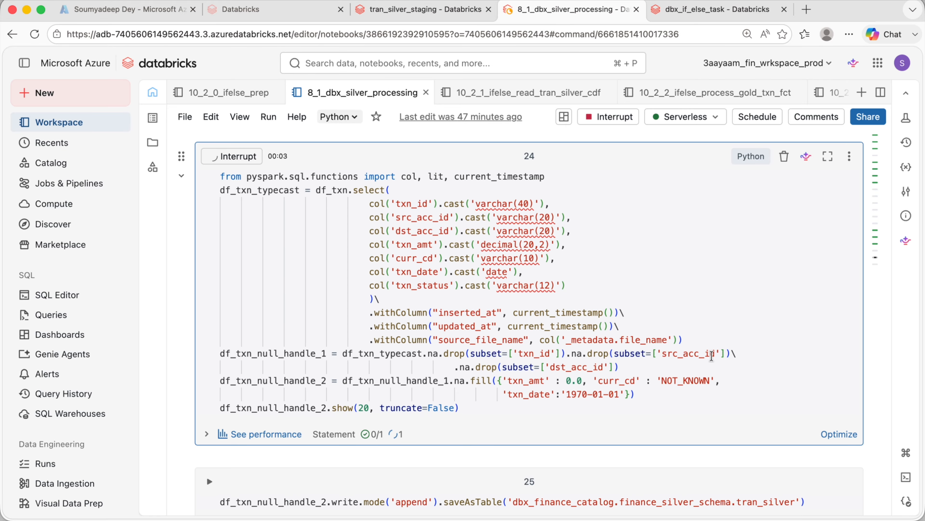
- Run the cell appending df_txn_null_handle_2 to the tran_silver table and inspect its performance statistics
scroll(484, 310, down, 2)
scroll(483, 310, down, 10)
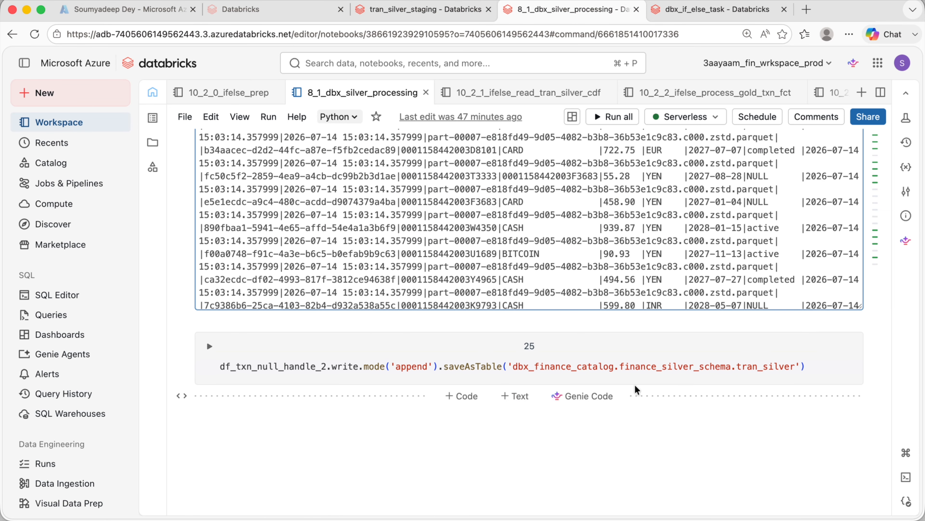
click(482, 364)
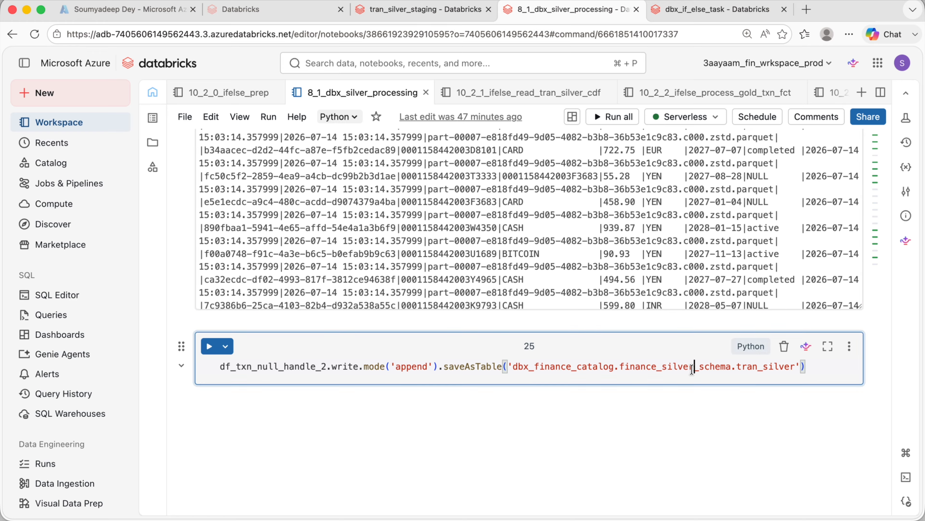
click(223, 349)
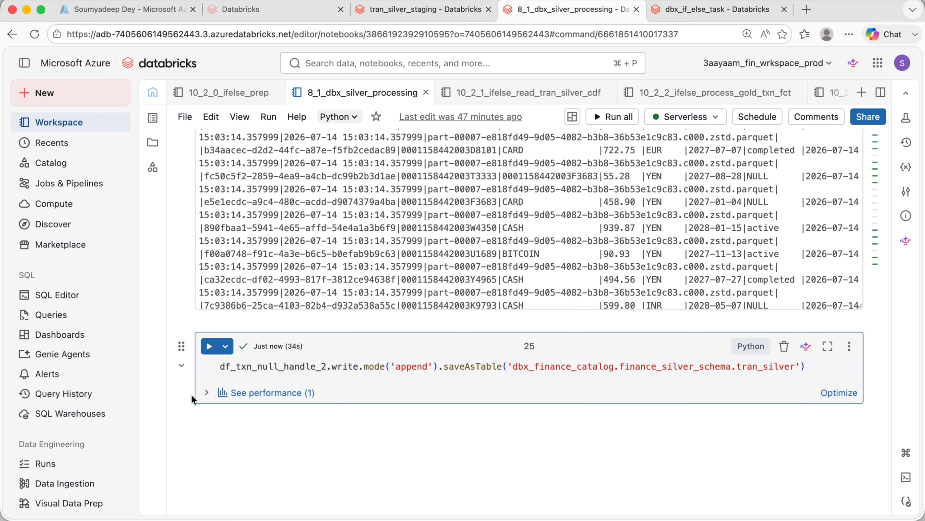
click(206, 392)
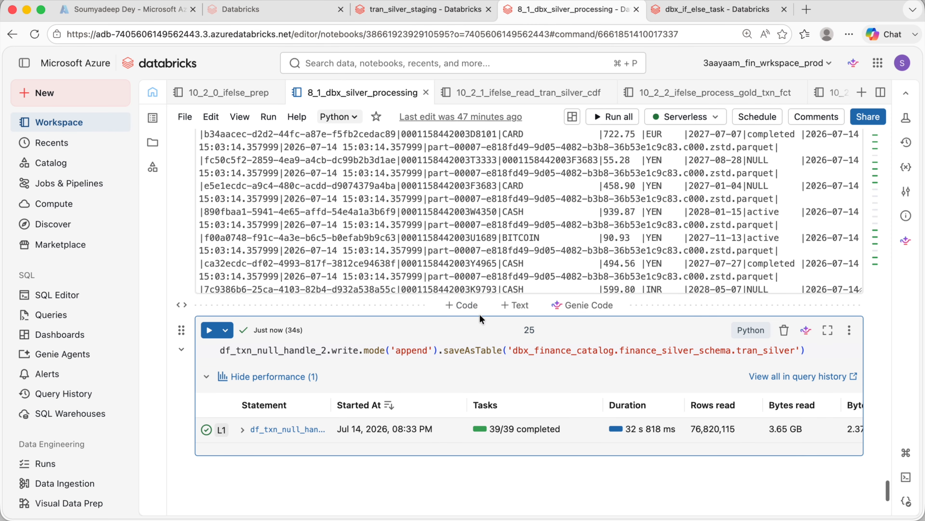
drag(690, 429, 733, 428)
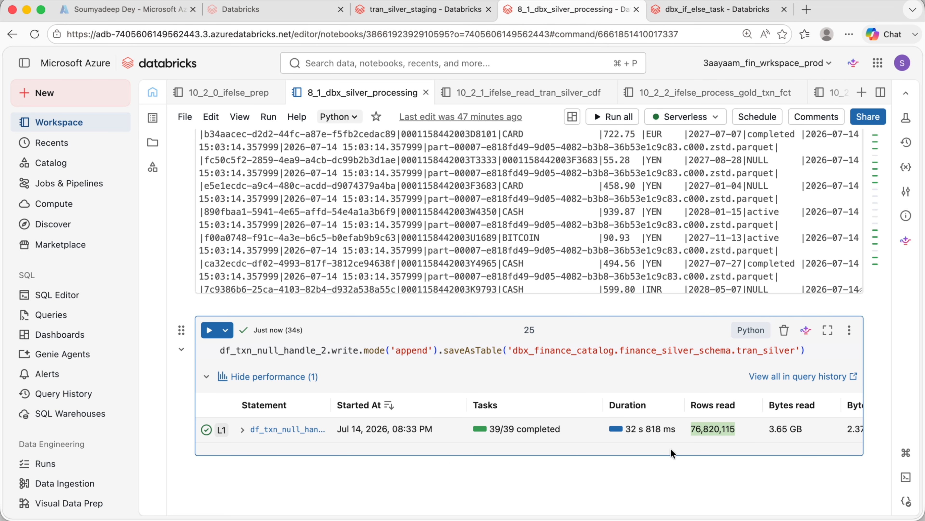
scroll(794, 412, right, 3)
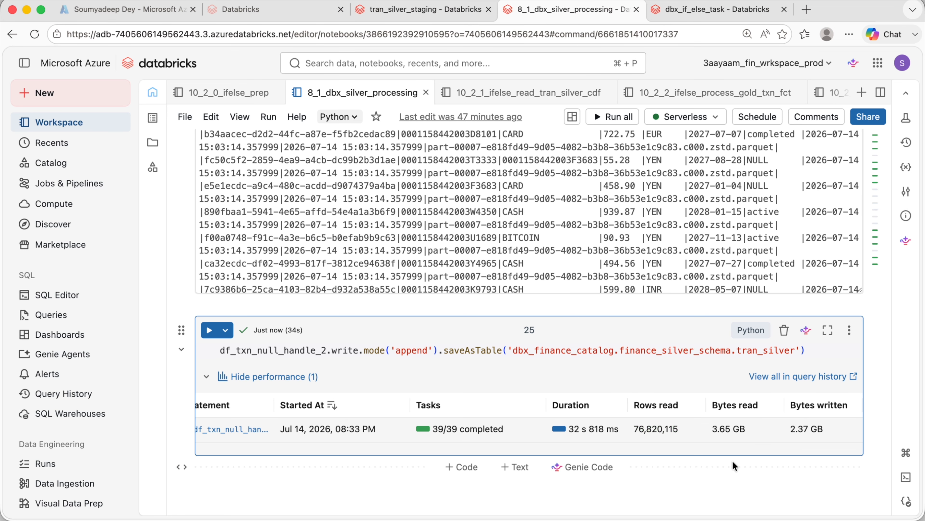
- Look through the open tabs, including tran_silver_staging and the change-feed reading notebook's code
click(692, 10)
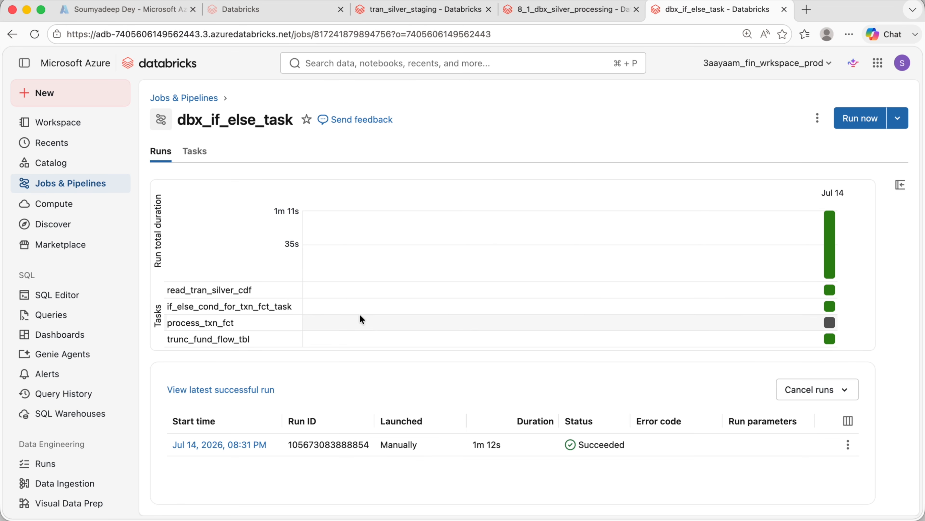
click(429, 10)
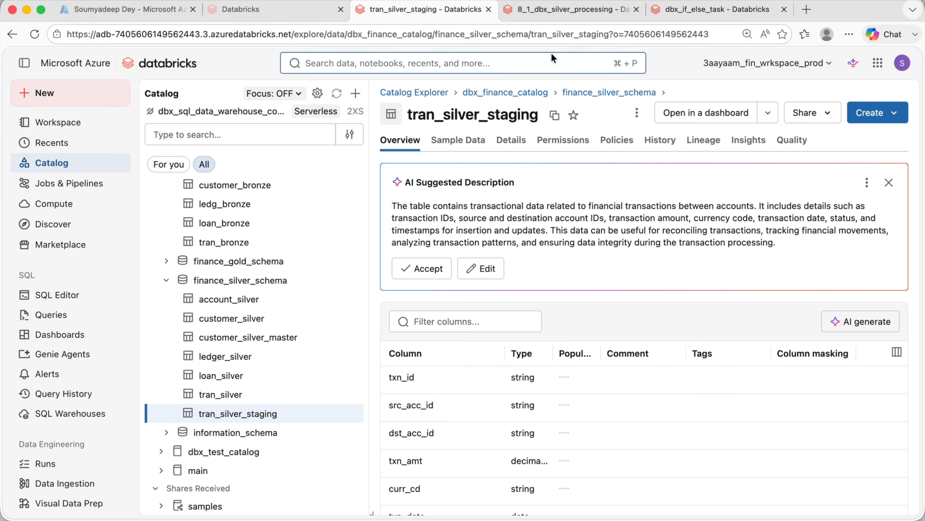
click(674, 10)
click(573, 12)
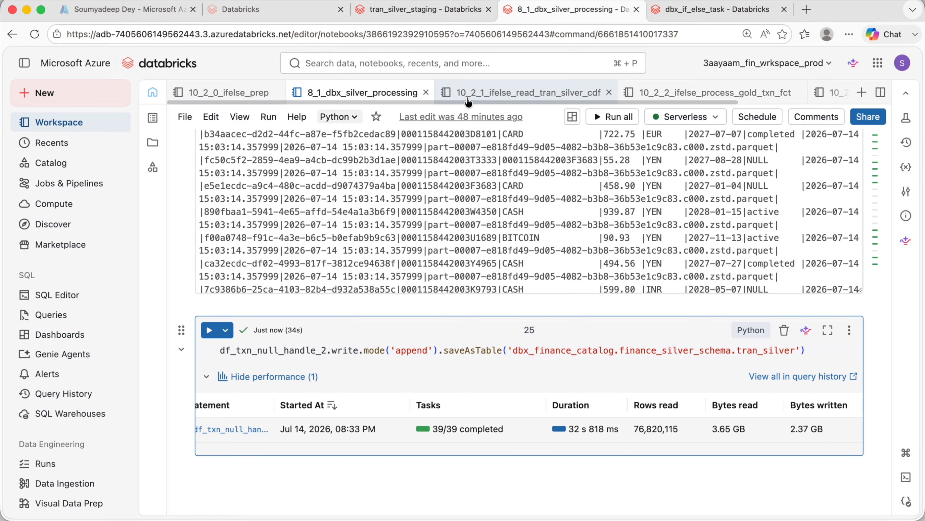
click(510, 93)
drag(572, 429, 221, 185)
click(562, 321)
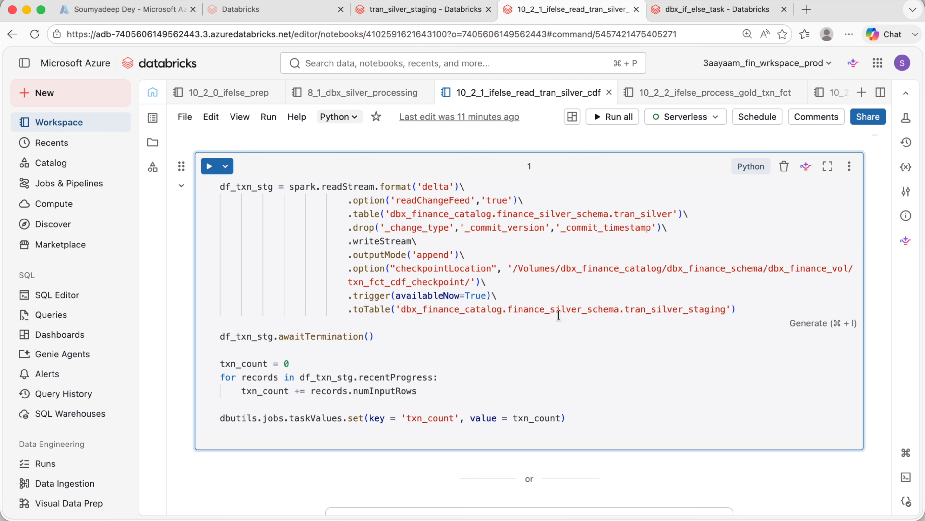
- Trigger another run of the dbx_if_else_task job and open that run's graph
click(705, 9)
click(837, 123)
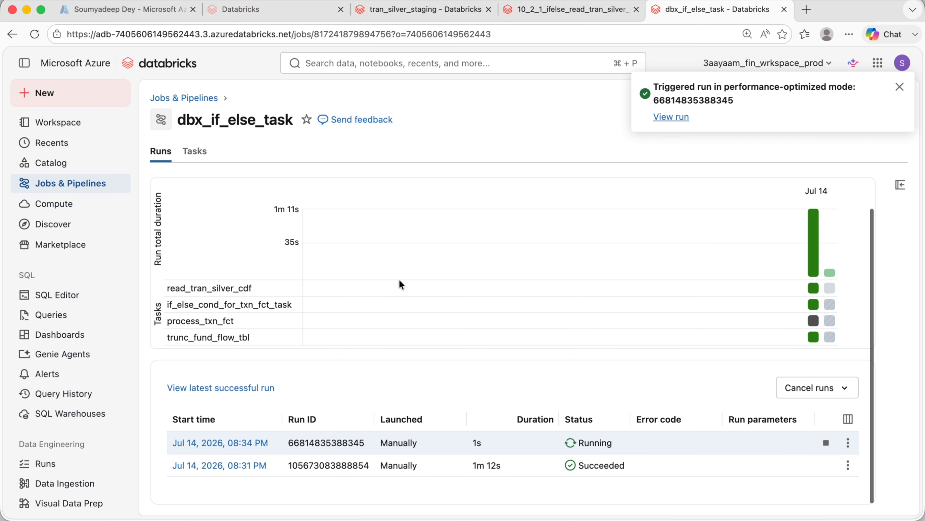
click(901, 87)
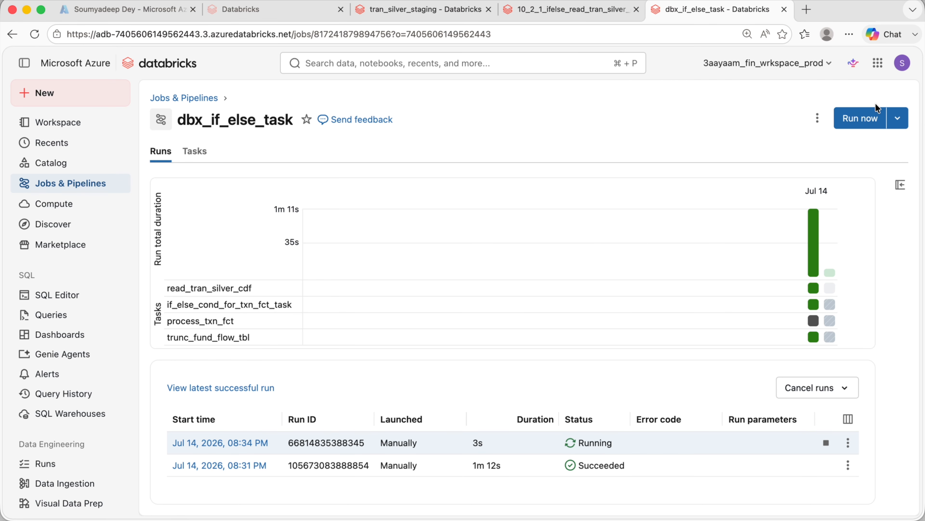
click(249, 443)
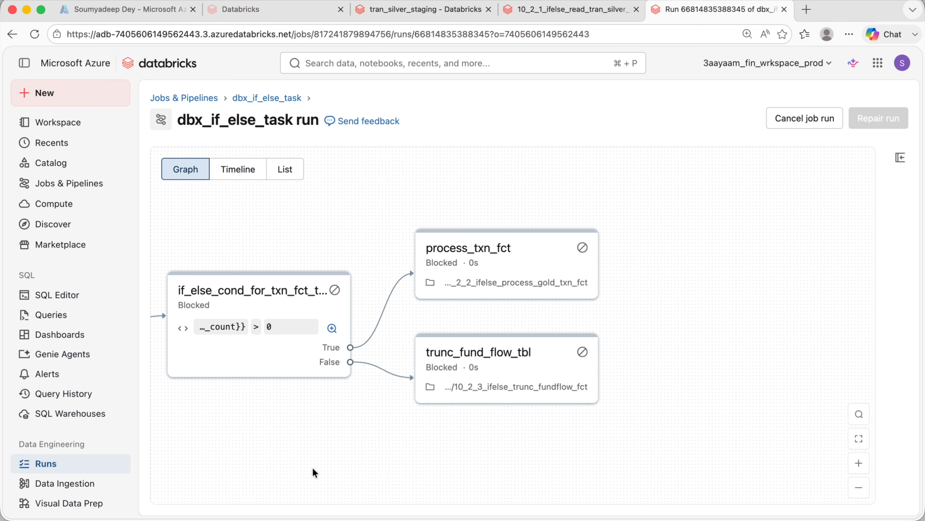
drag(316, 469, 562, 428)
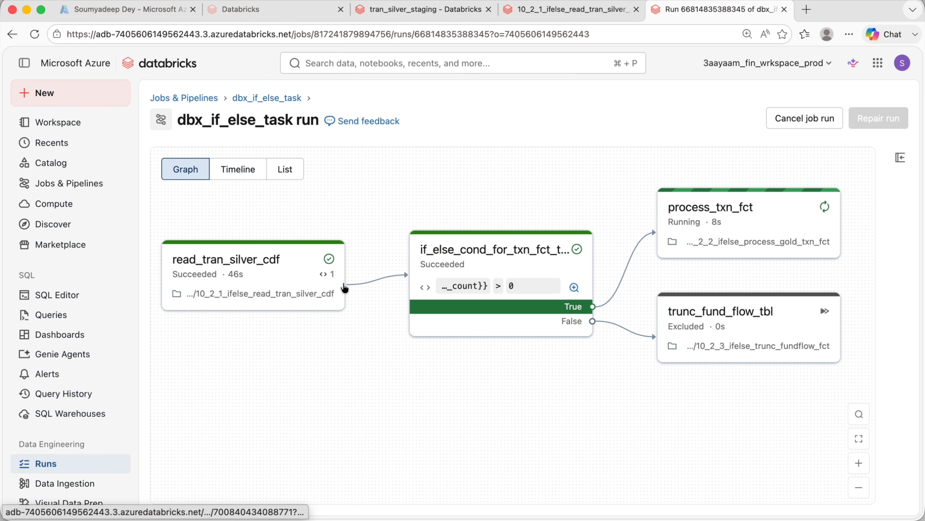
- Open the read_tran_silver_cdf task run output, then return to the job's latest run
click(306, 275)
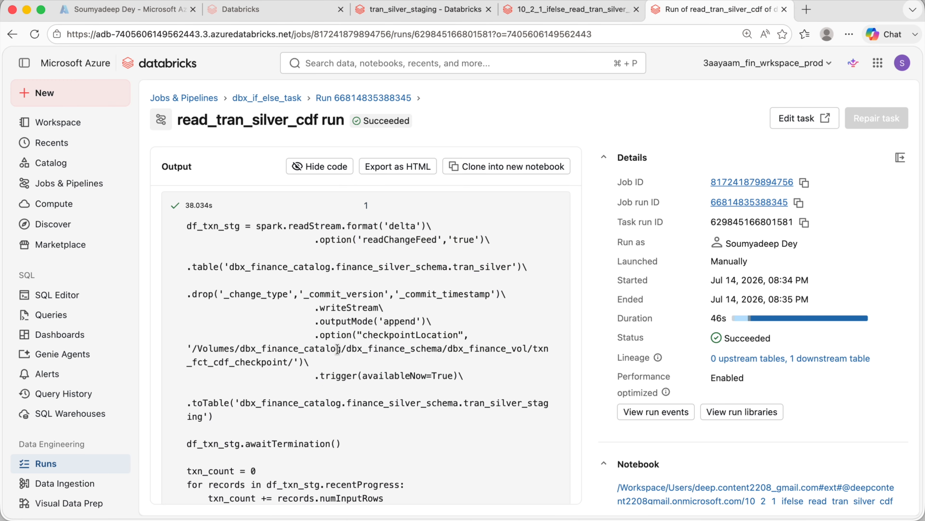
click(277, 98)
scroll(285, 182, down, 2)
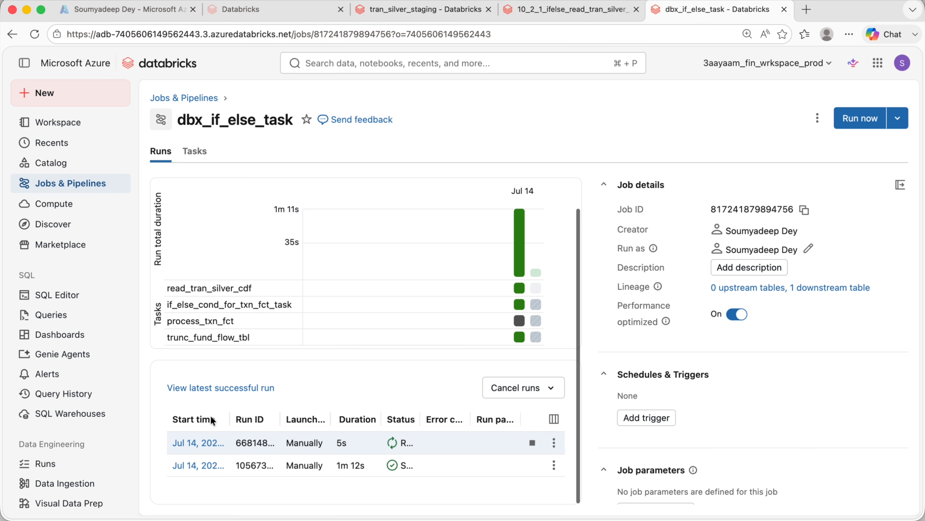
click(198, 442)
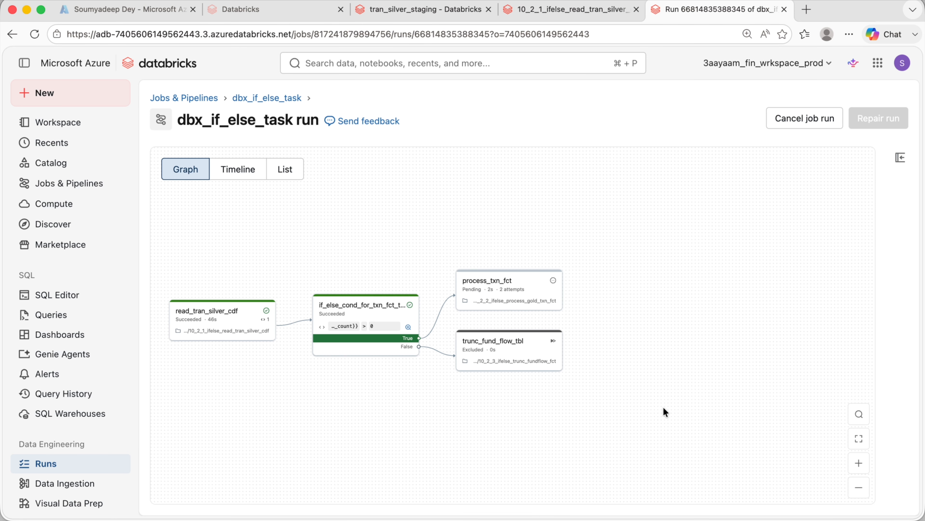
- Open the process_txn_fct task run on the true branch and inspect its error output
click(852, 462)
click(852, 463)
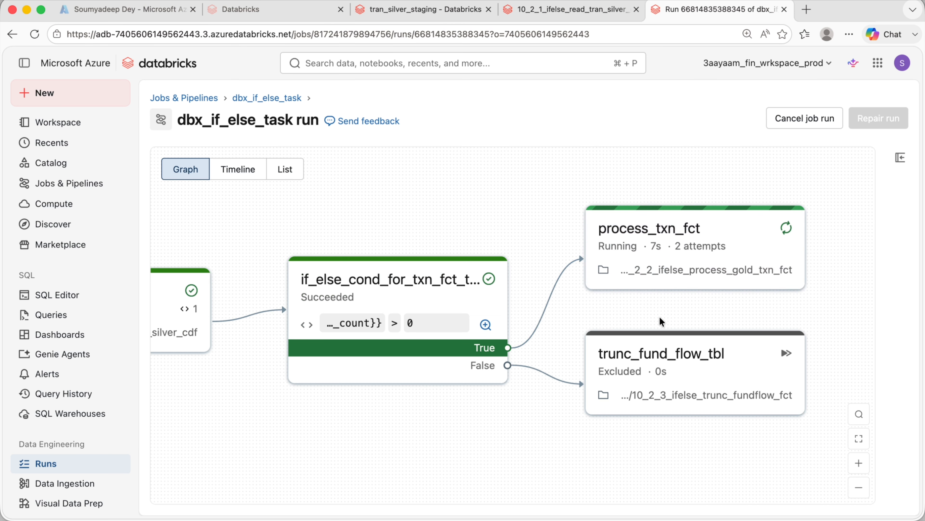
scroll(634, 313, right, 3)
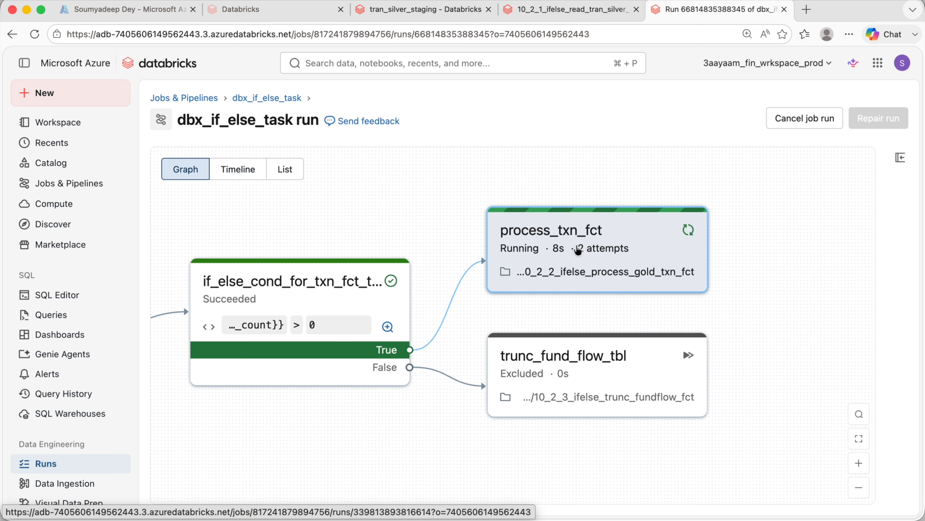
drag(427, 388, 667, 399)
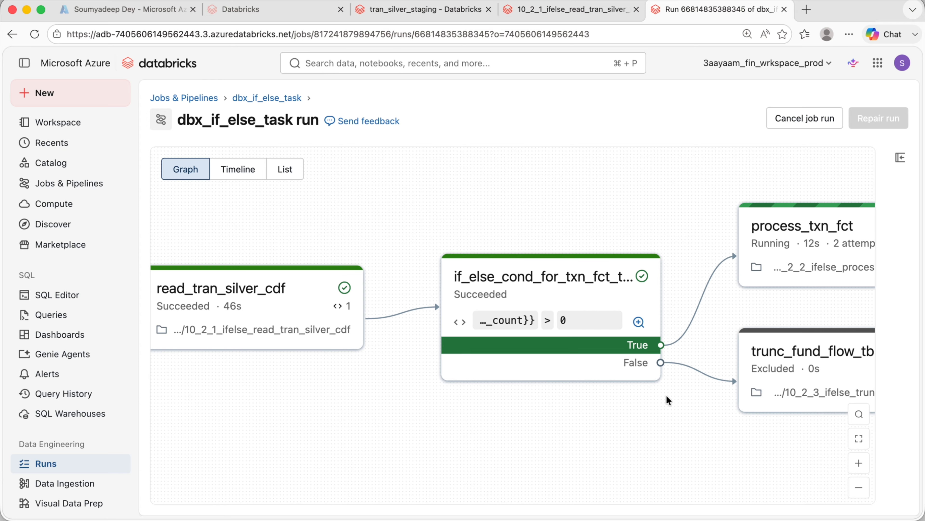
drag(477, 397, 223, 425)
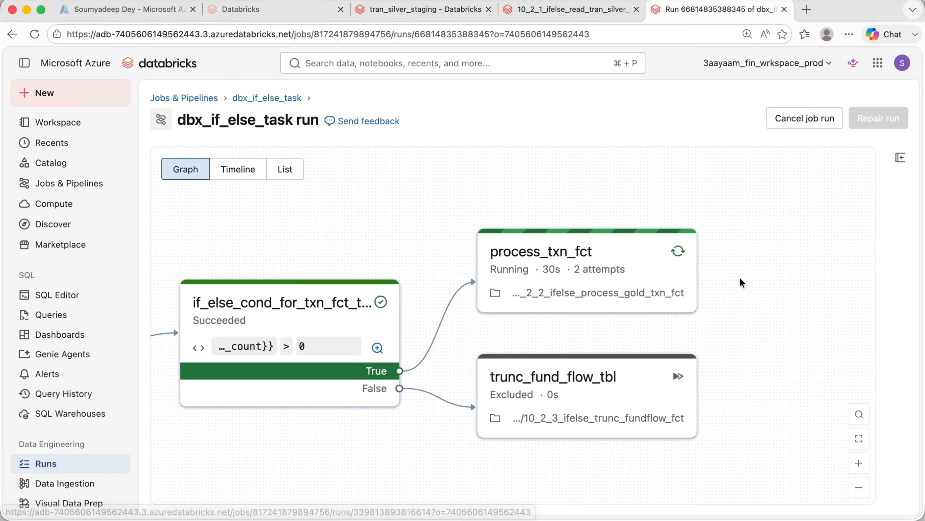
click(539, 301)
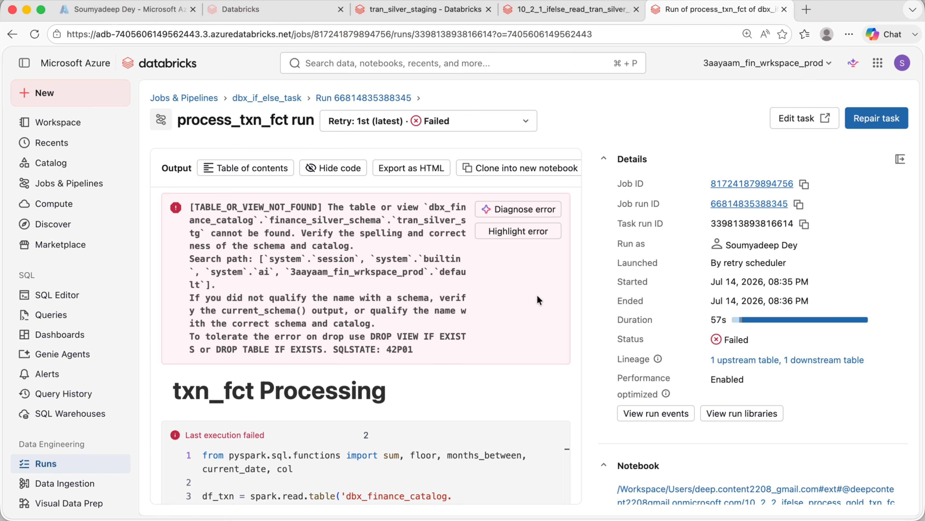
scroll(384, 300, down, 5)
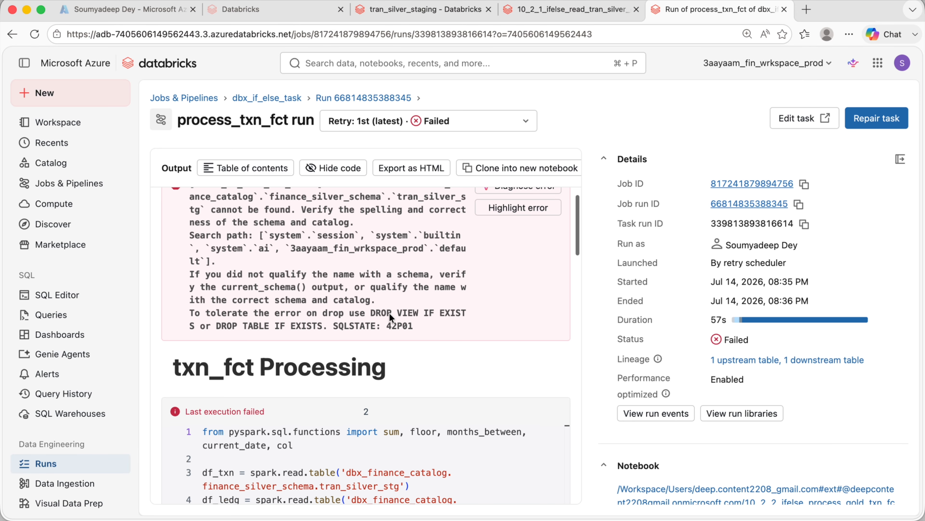
- Examine the failed task's source table reference and compare it with the gold processing notebook's code
scroll(389, 312, up, 5)
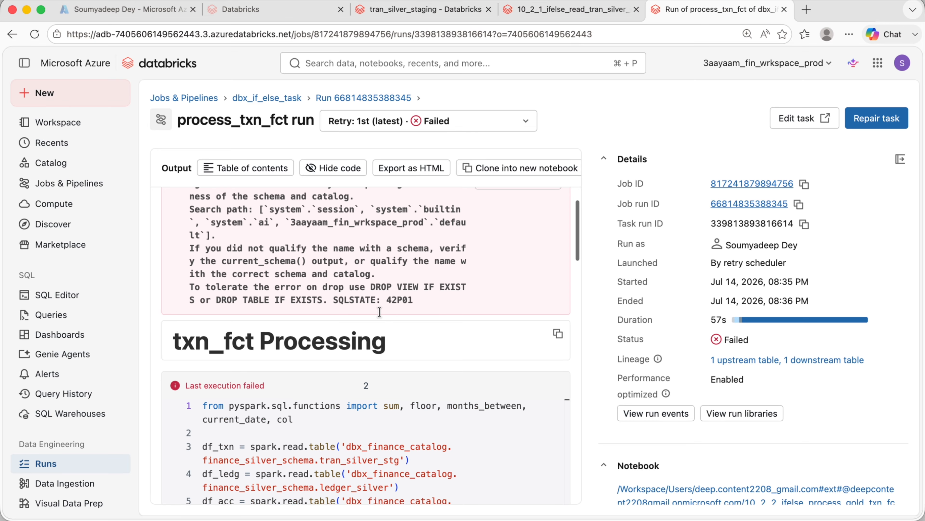
scroll(428, 408, down, 10)
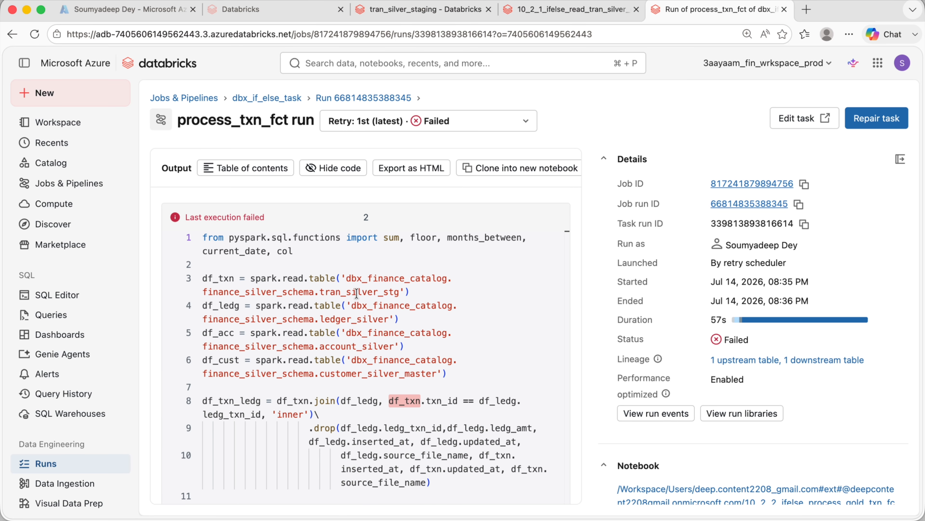
double_click(335, 296)
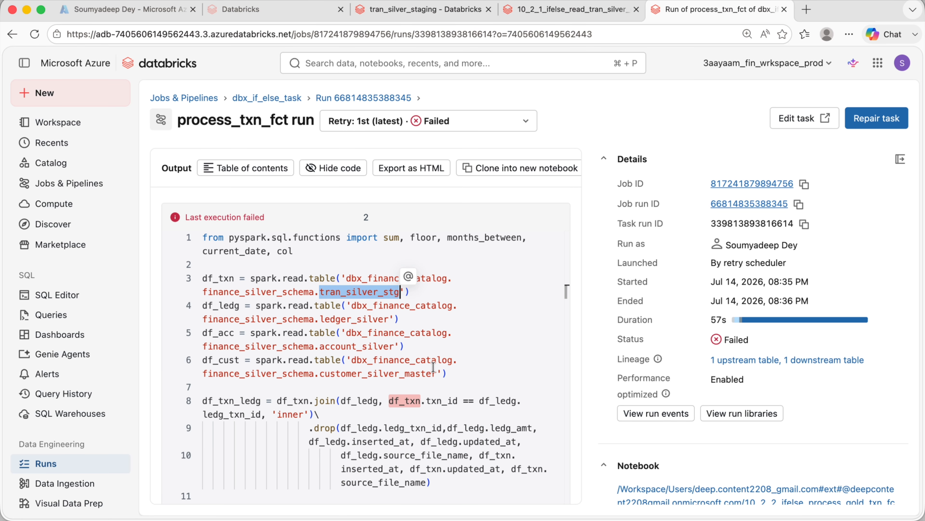
click(563, 10)
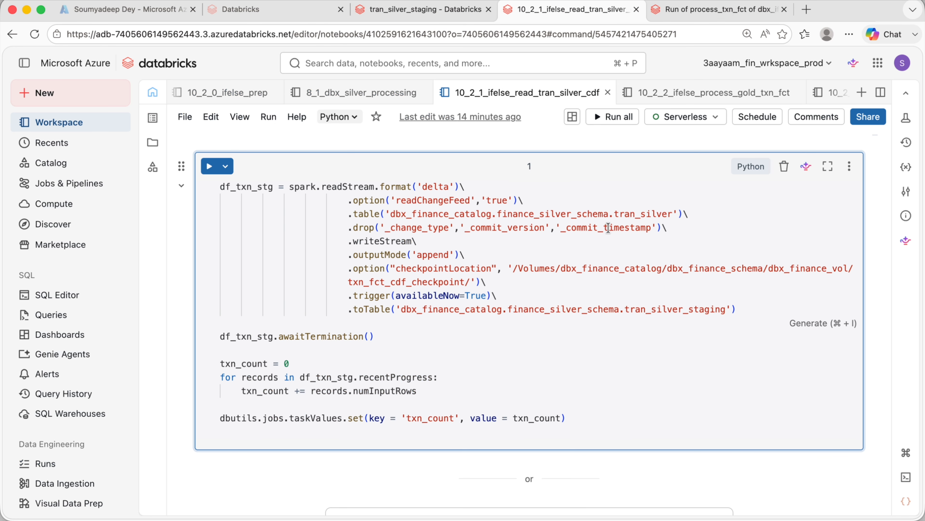
click(714, 92)
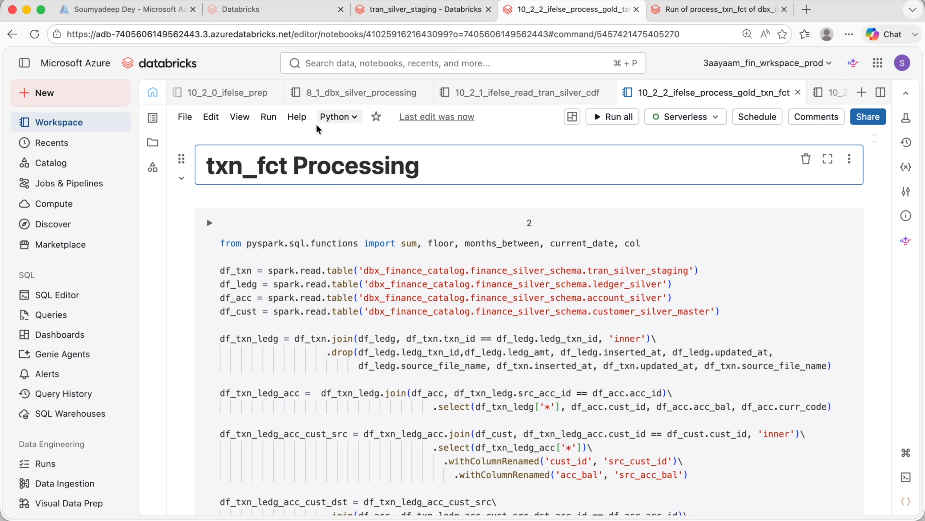
- Truncate the tran_silver table from a new SQL cell in the 10_2_0_ifelse_prep notebook
click(249, 102)
drag(592, 242, 220, 242)
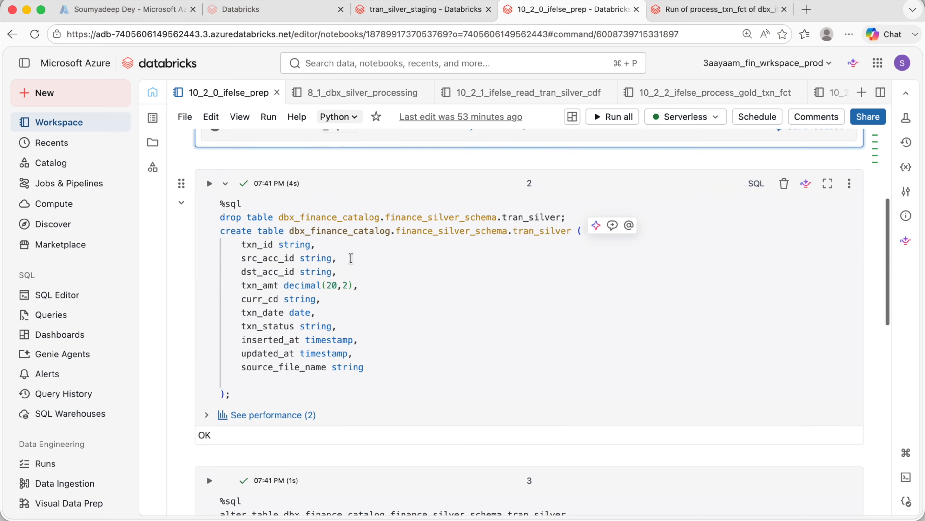
scroll(375, 263, down, 15)
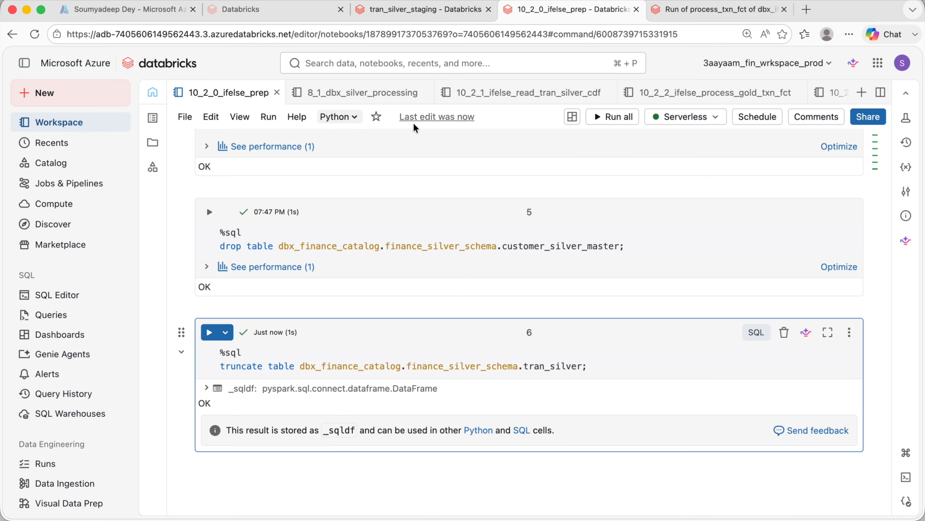
- Reload tran_silver by re-running the append cell in the 8_1_dbx_silver_processing notebook
click(412, 93)
scroll(492, 337, up, 5)
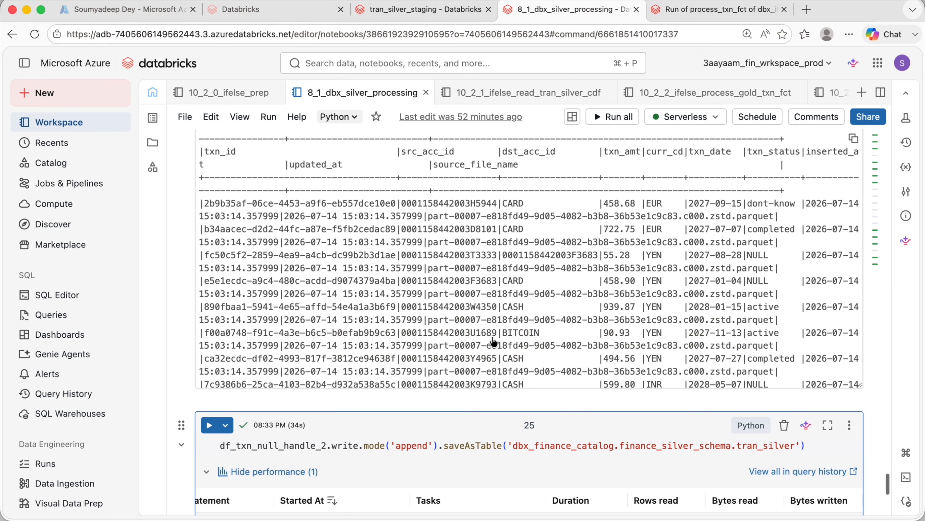
scroll(493, 336, down, 5)
- Return to the dbx_if_else_task job, trigger a new run and open its run graph
click(707, 10)
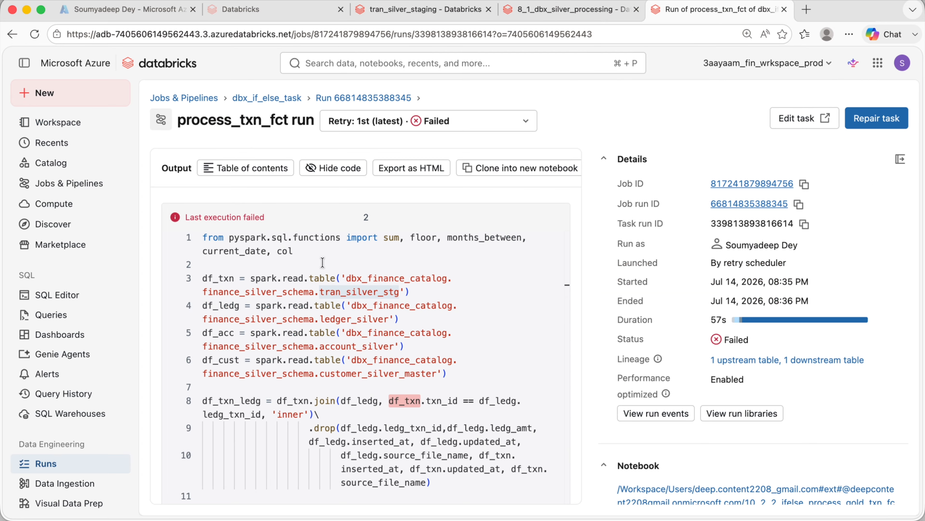
click(260, 97)
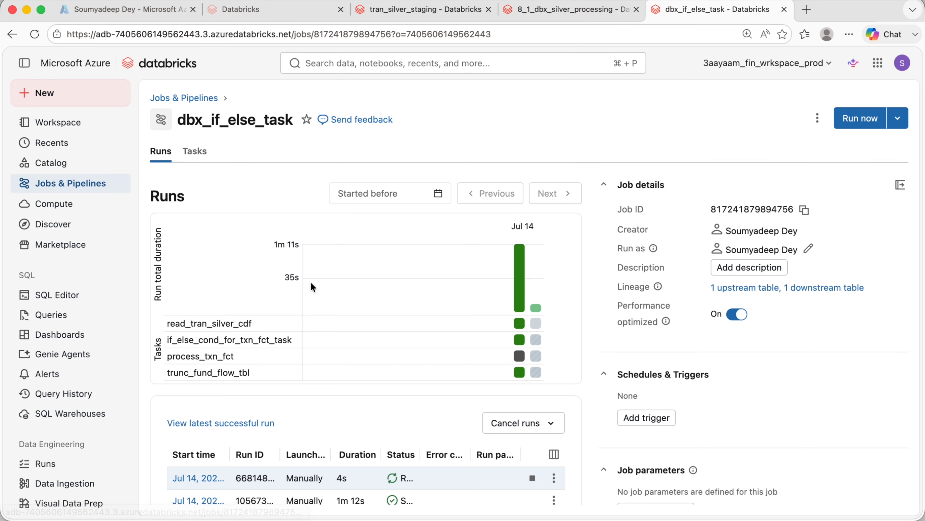
click(204, 420)
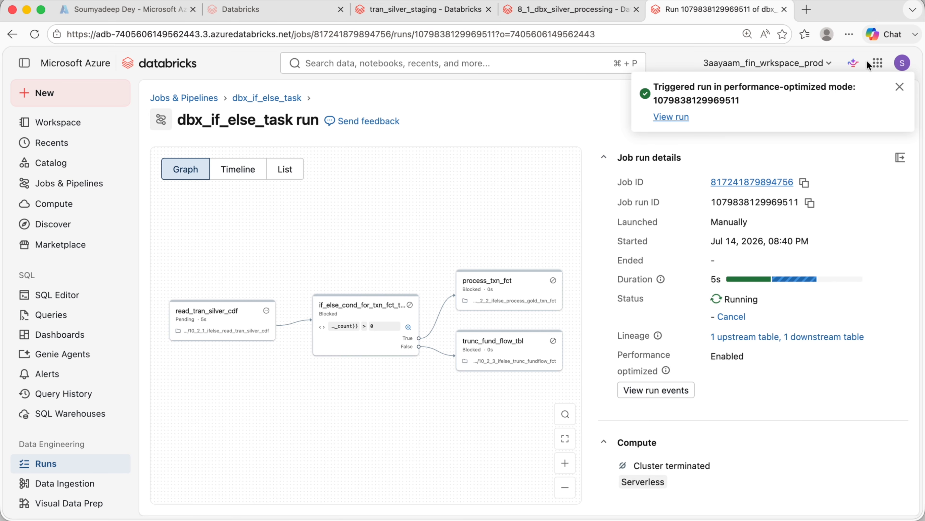
click(899, 87)
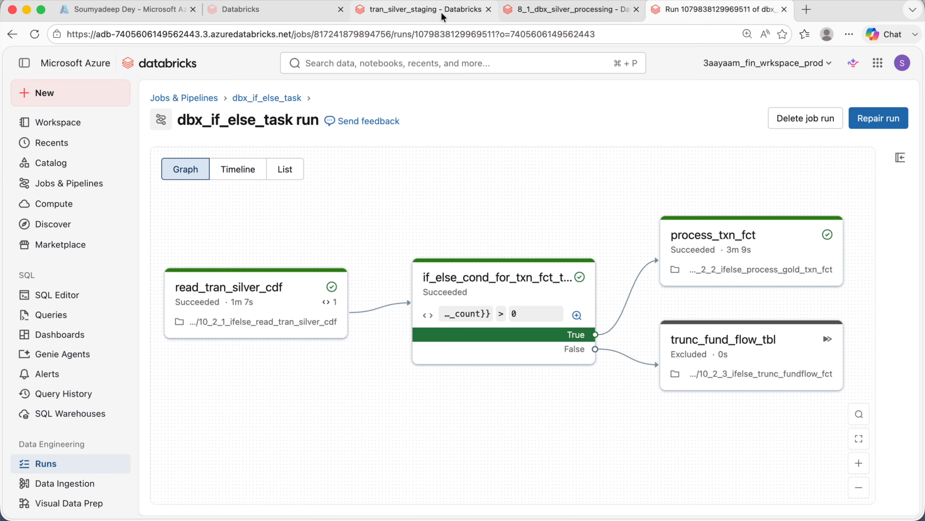
- Add a SQL cell to the prep notebook counting rows in dbx_finance_catalog.finance_gold_schema.txn_fct and run it
click(557, 10)
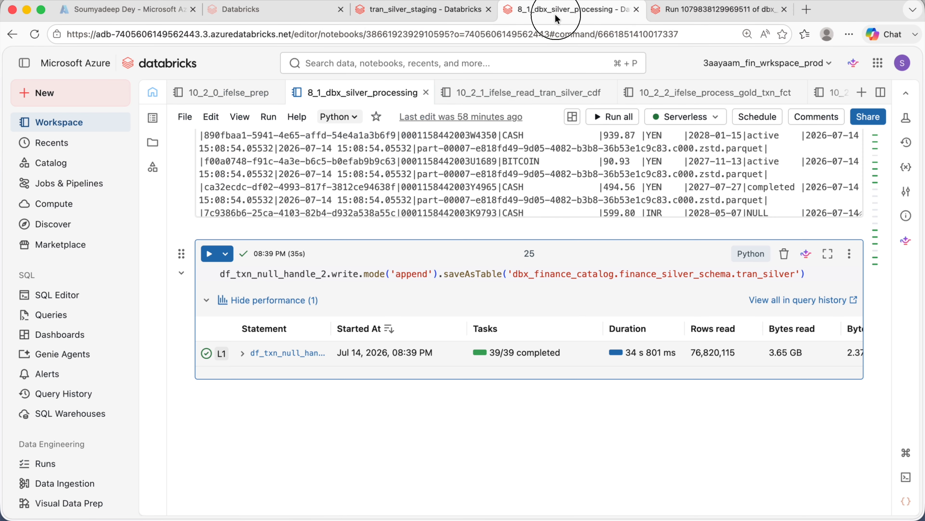
click(240, 93)
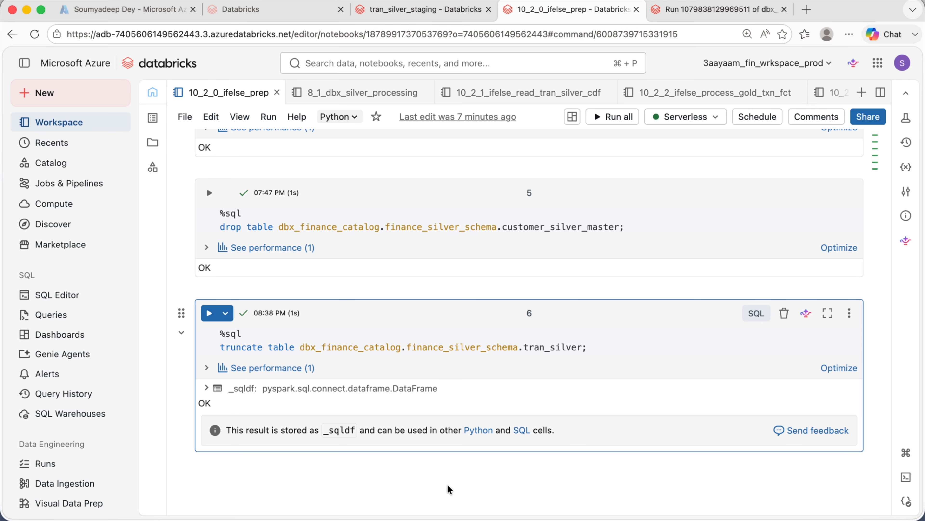
scroll(491, 377, down, 1)
scroll(481, 282, down, 5)
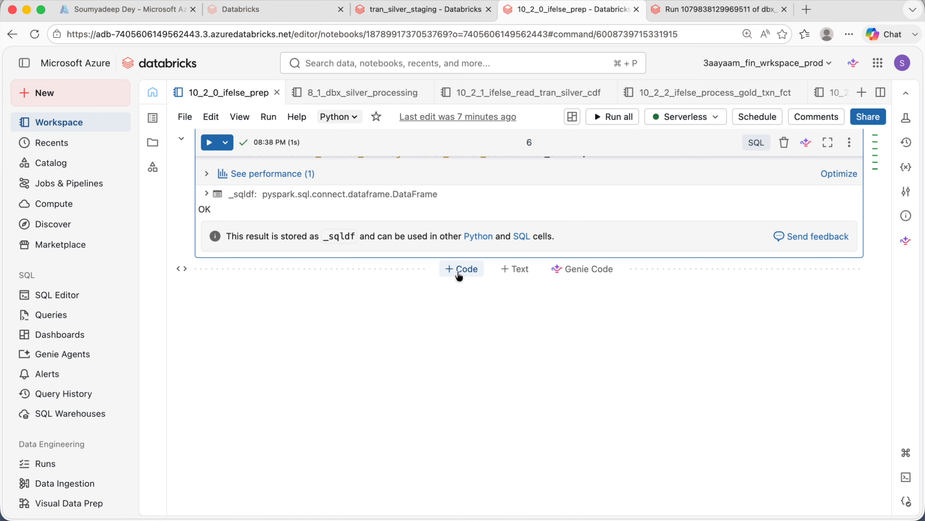
click(460, 270)
text(%sql)
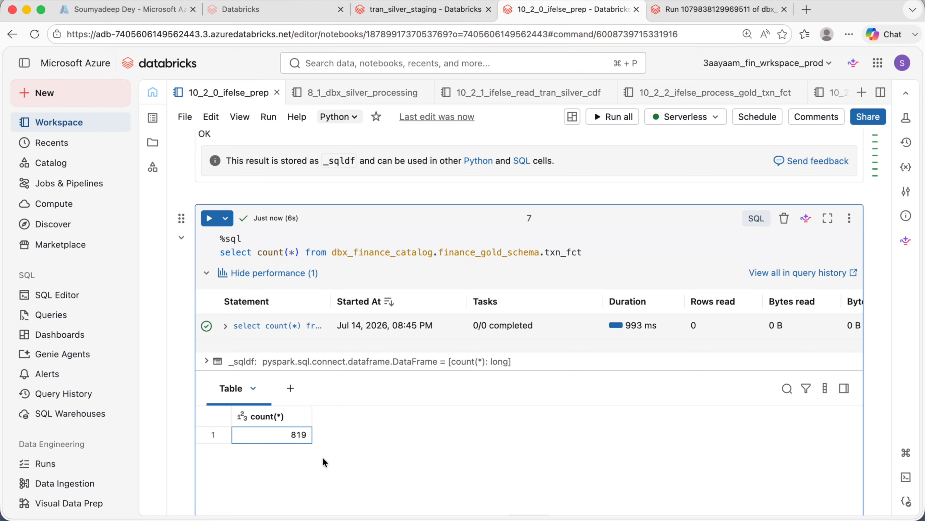
- Review the job's task graph and switch to its list of runs
click(682, 11)
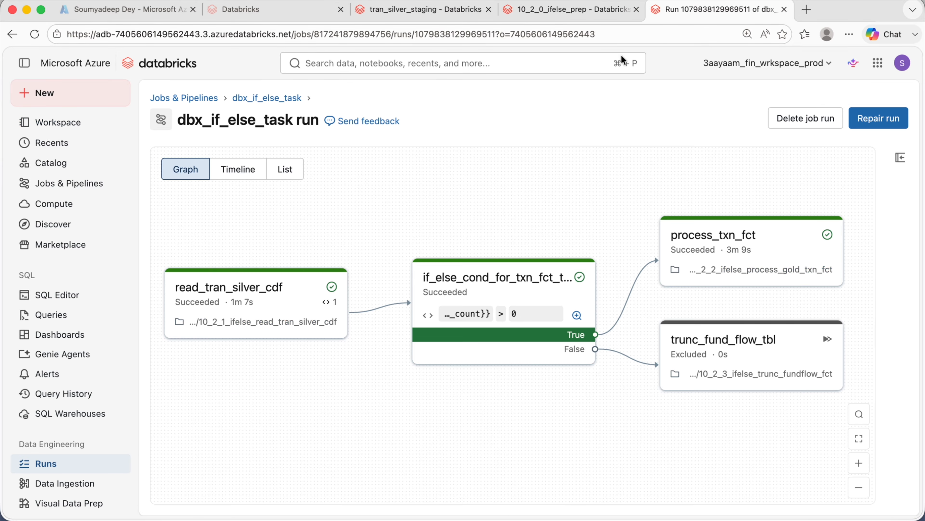
click(245, 97)
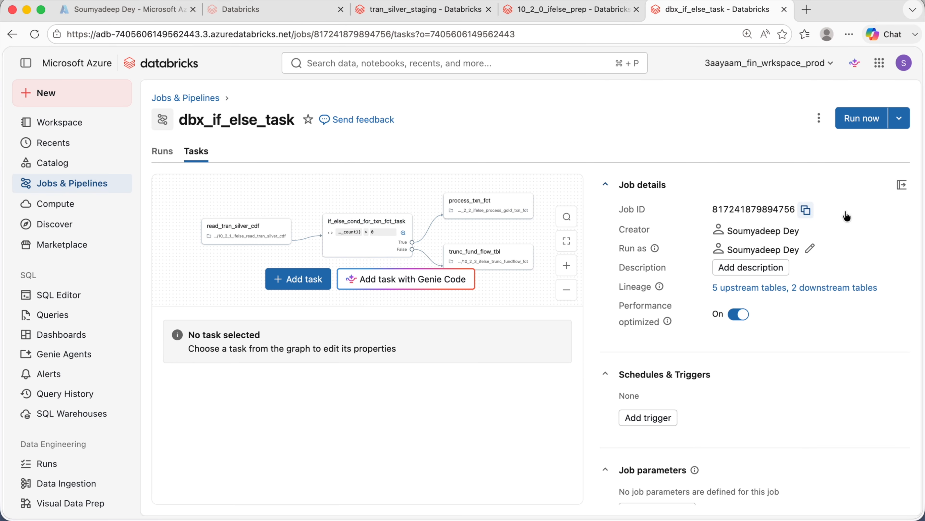
click(902, 185)
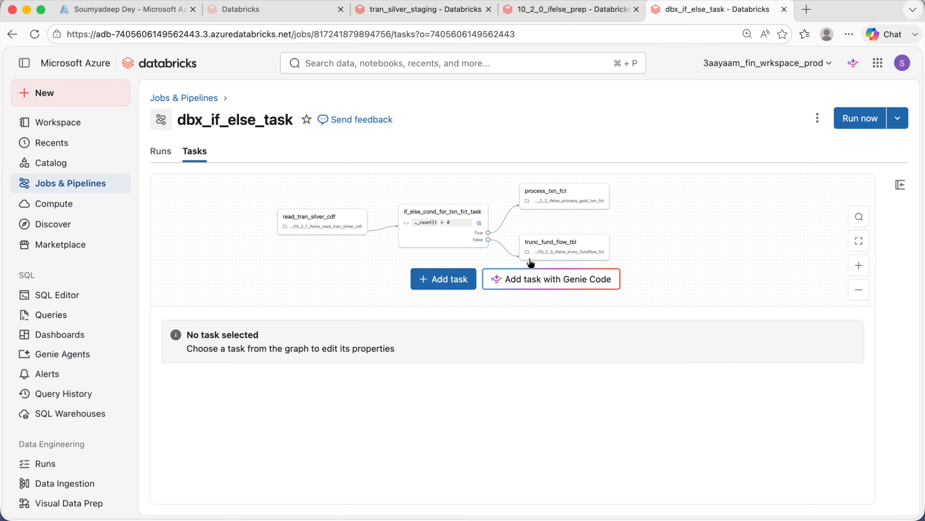
click(861, 269)
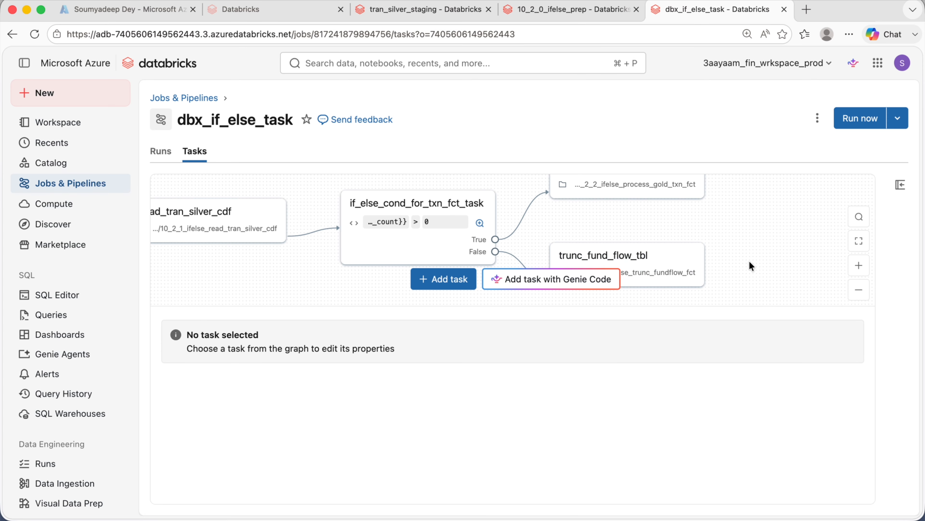
scroll(756, 232, right, 1)
scroll(244, 258, left, 5)
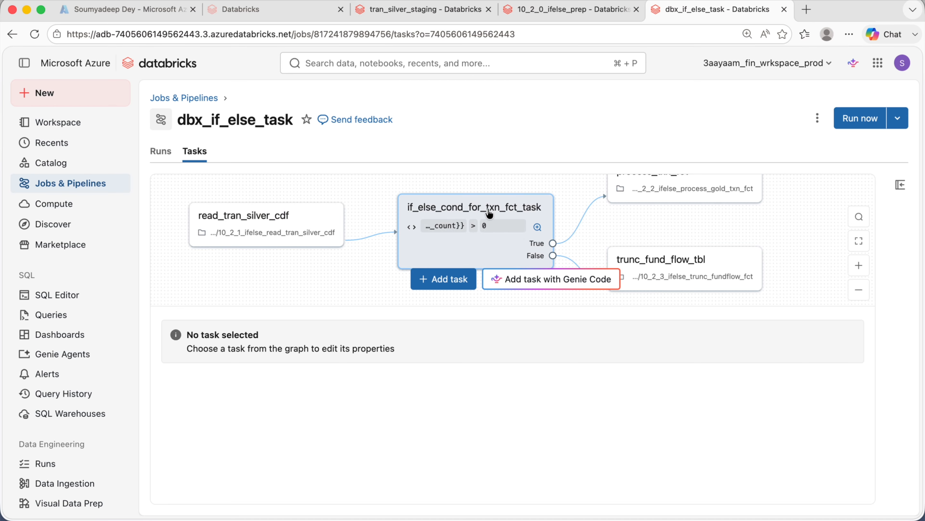
scroll(678, 248, up, 1)
scroll(684, 254, up, 2)
scroll(666, 224, down, 2)
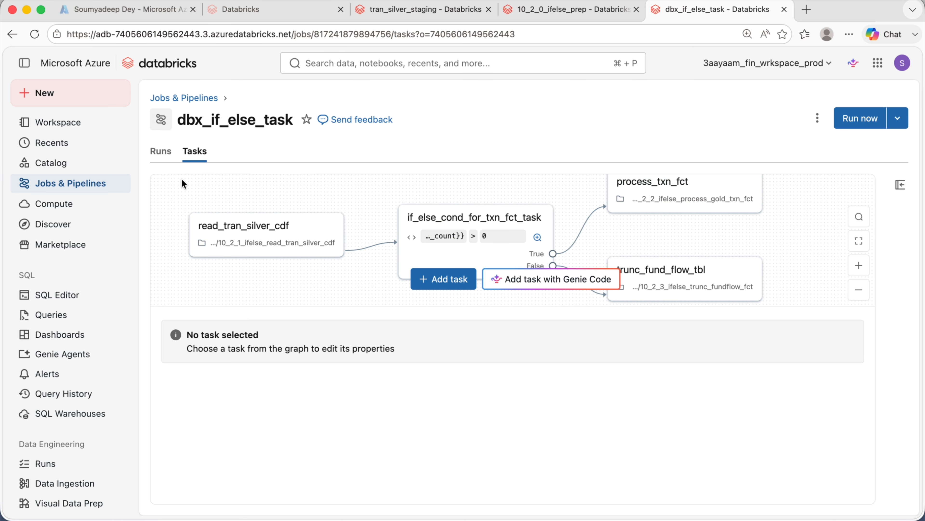
click(163, 161)
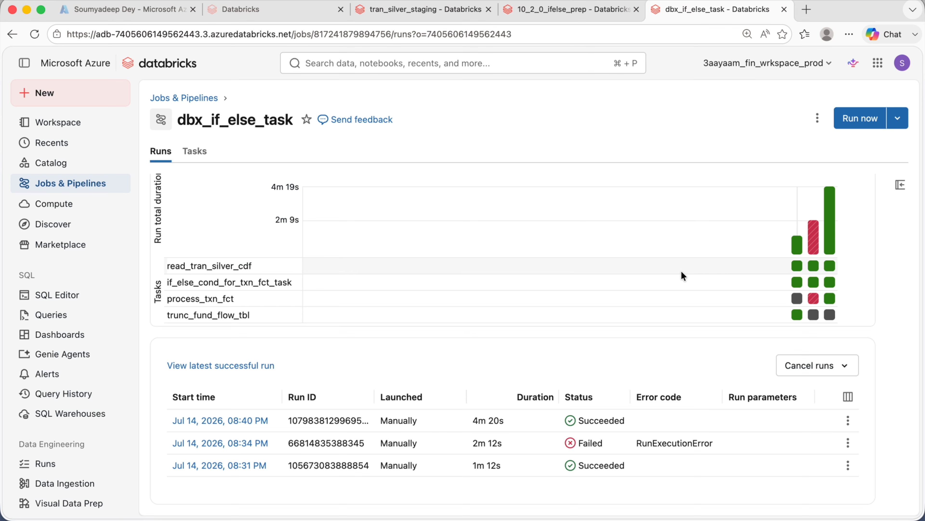
- Trigger another run of the job and open the 08:31 PM run's graph
click(860, 118)
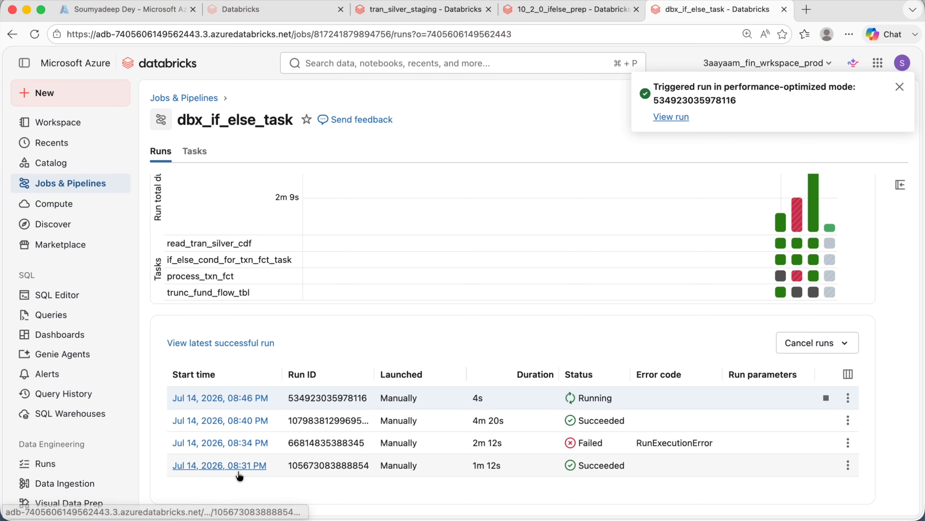
click(225, 467)
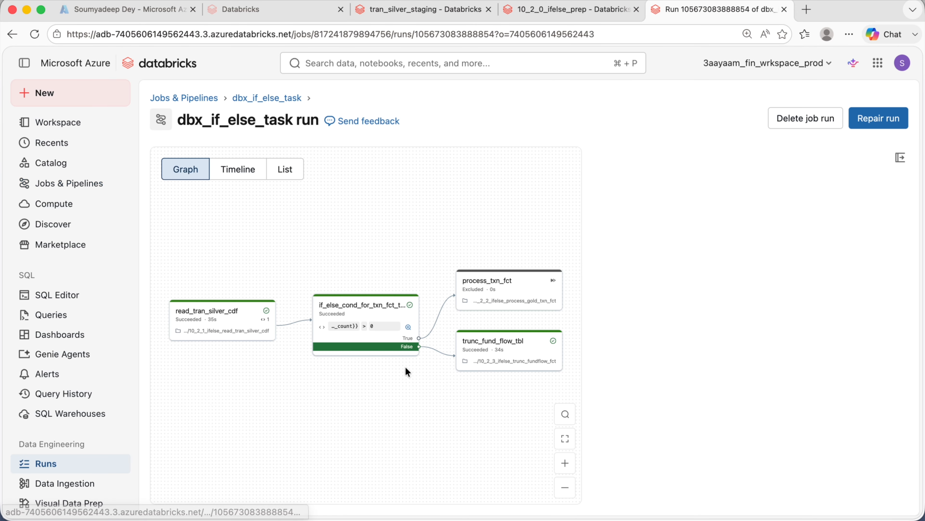
click(900, 157)
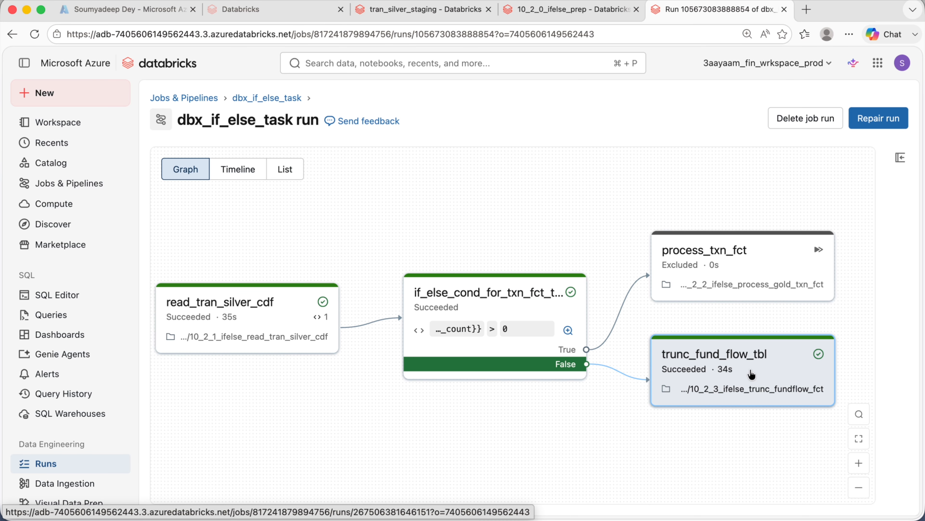
- Open the 08:40 PM run's graph and zoom in on its branches
click(245, 98)
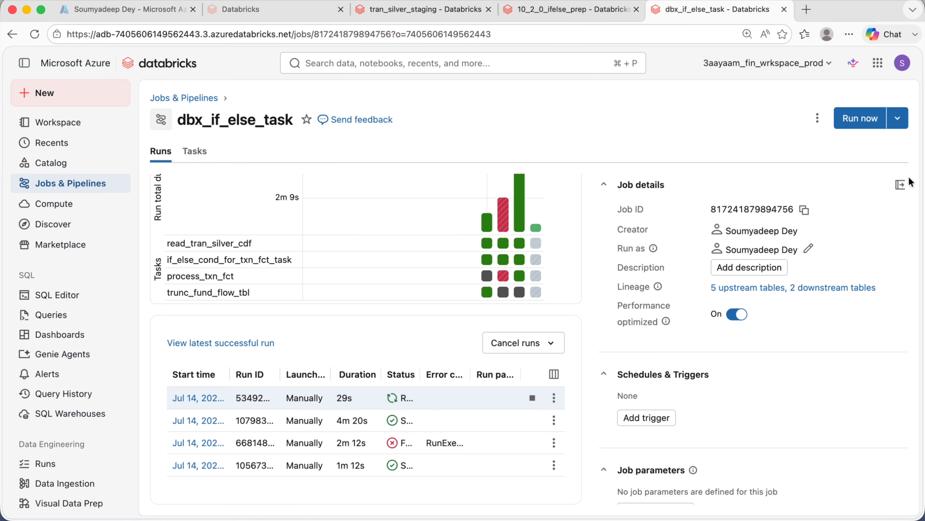
click(901, 185)
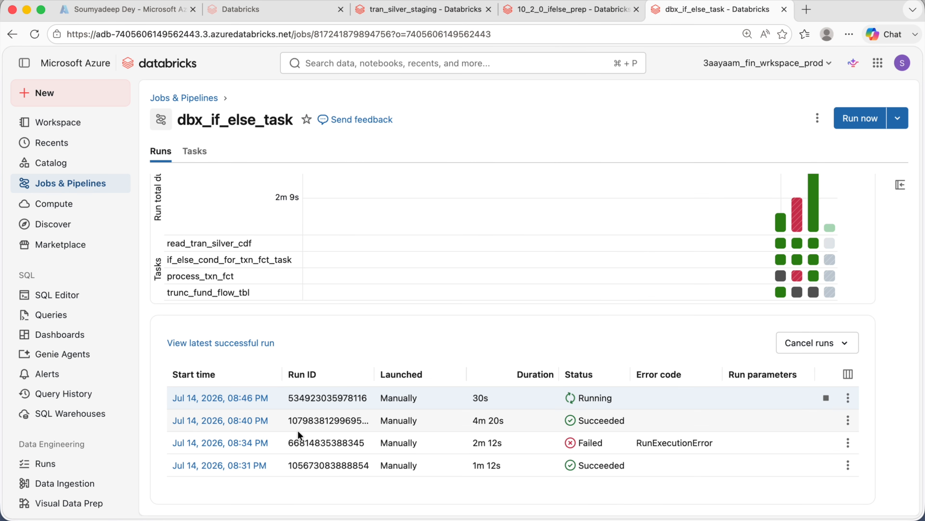
click(224, 421)
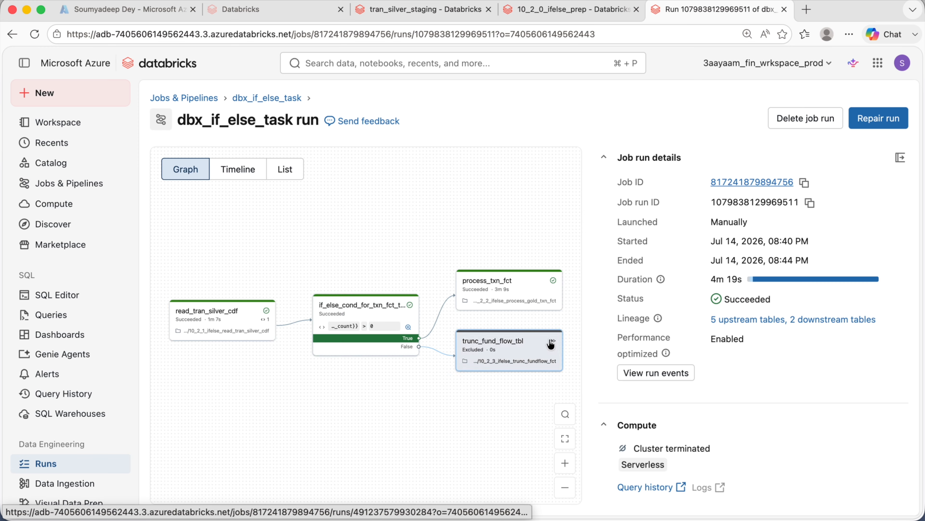
click(900, 157)
click(859, 463)
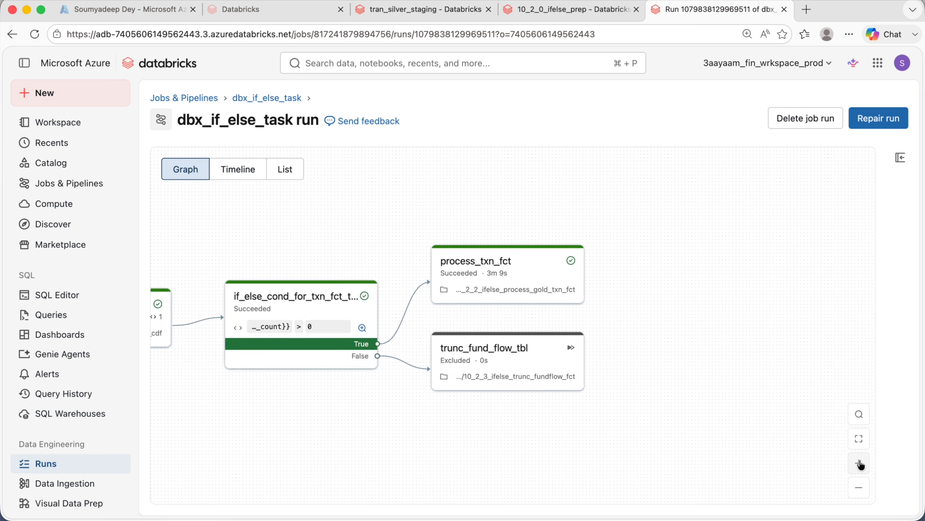
drag(440, 493, 700, 473)
mouse_move(391, 423)
mouse_down()
mouse_move(366, 428)
mouse_move(376, 426)
mouse_up()
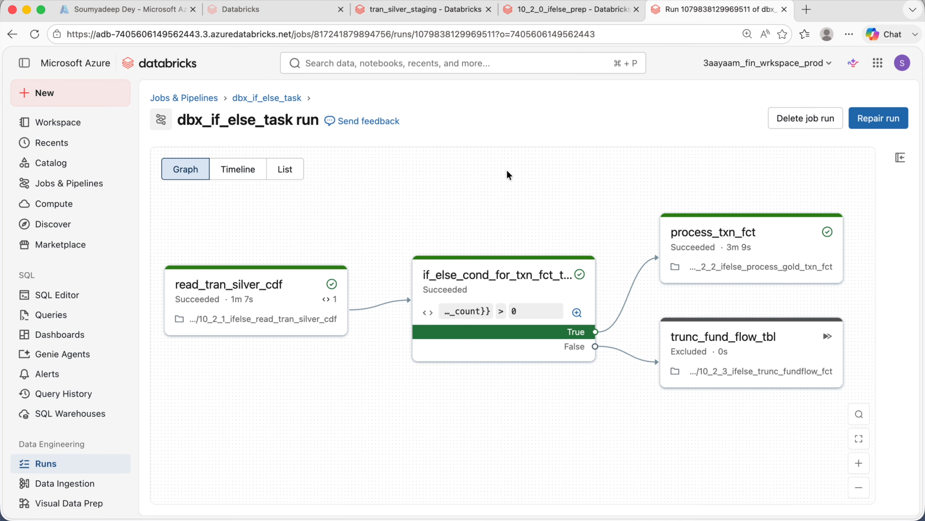
- Open the newest 08:46 PM run and inspect which branch of its graph executed
click(251, 97)
click(203, 397)
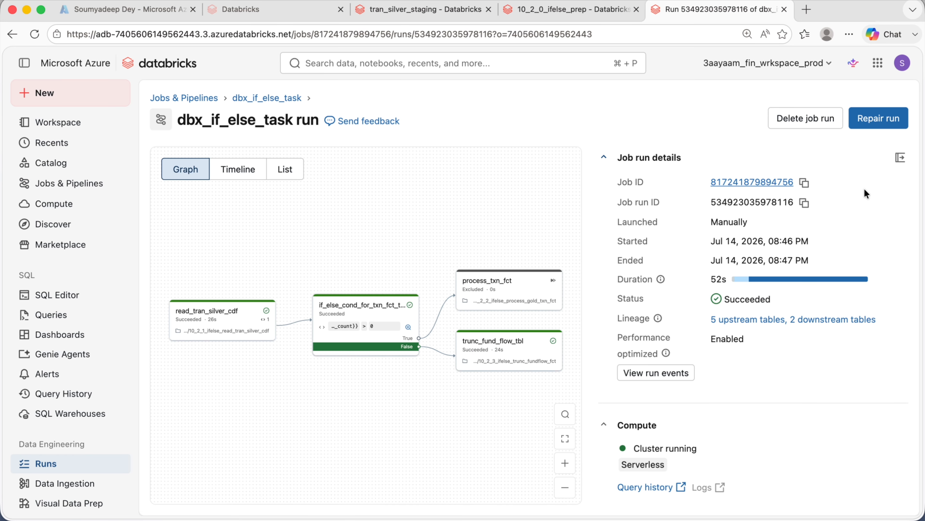
click(901, 158)
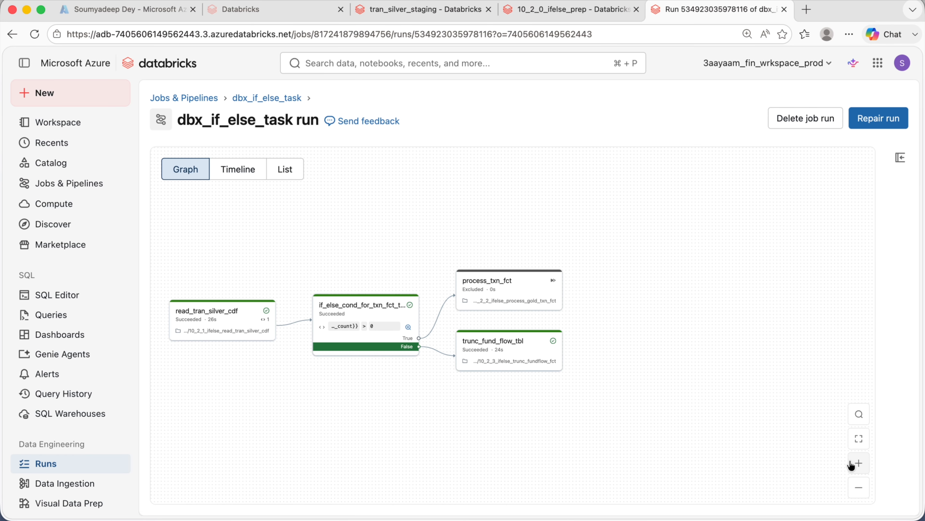
click(852, 461)
click(853, 461)
click(853, 461)
drag(462, 468, 695, 442)
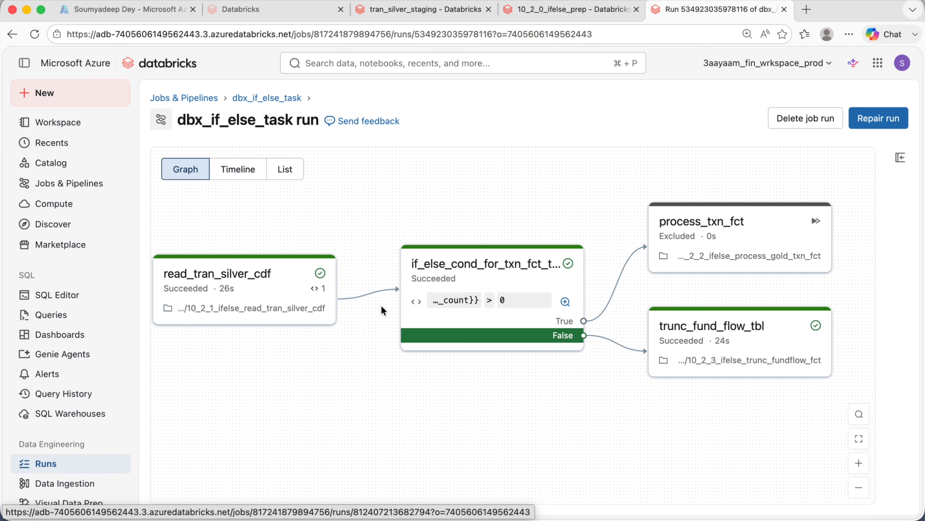
scroll(381, 305, right, 3)
drag(476, 411, 444, 407)
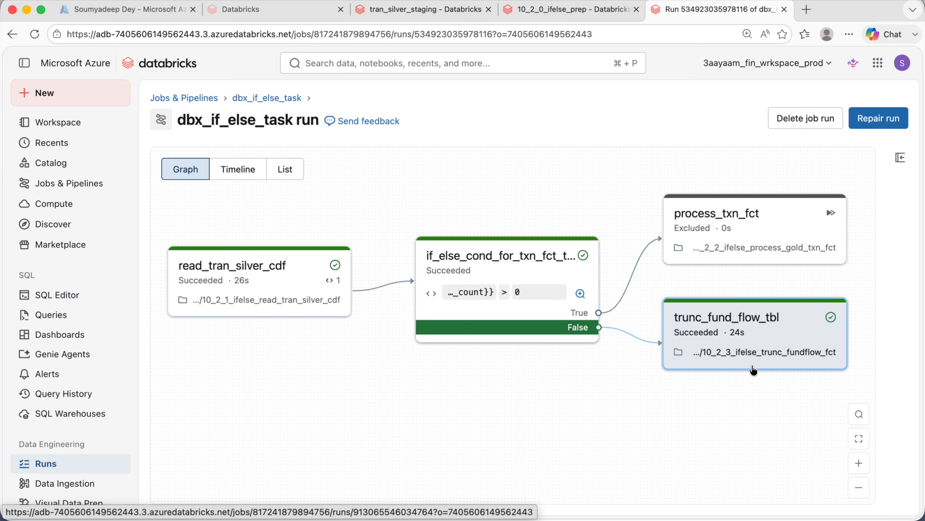
- Open the tran_silver table in Catalog Explorer, review its columns and copy its full name
click(424, 9)
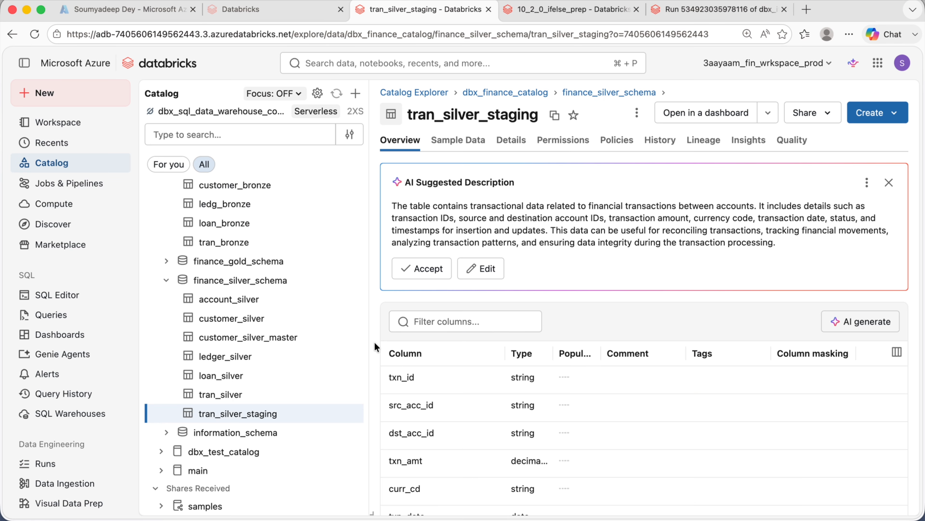
click(276, 392)
scroll(527, 313, down, 2)
scroll(527, 314, down, 2)
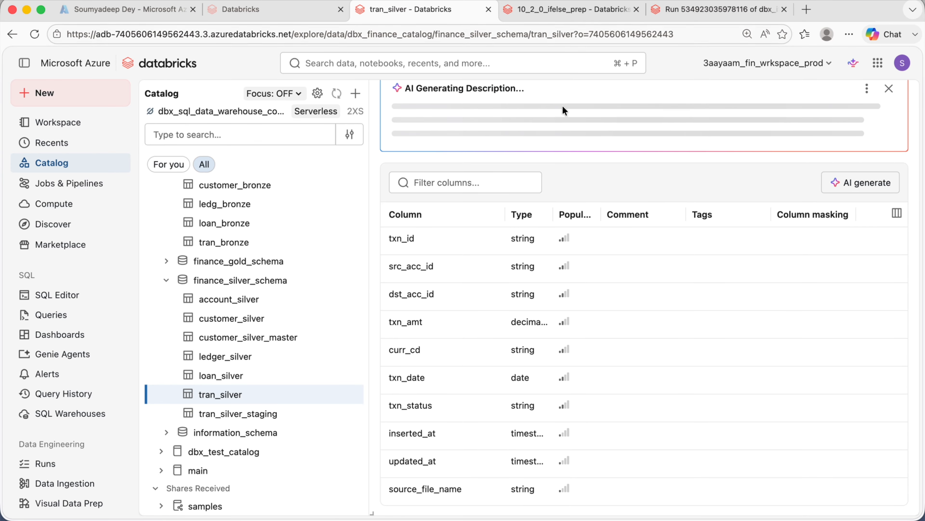
scroll(494, 253, up, 3)
click(496, 115)
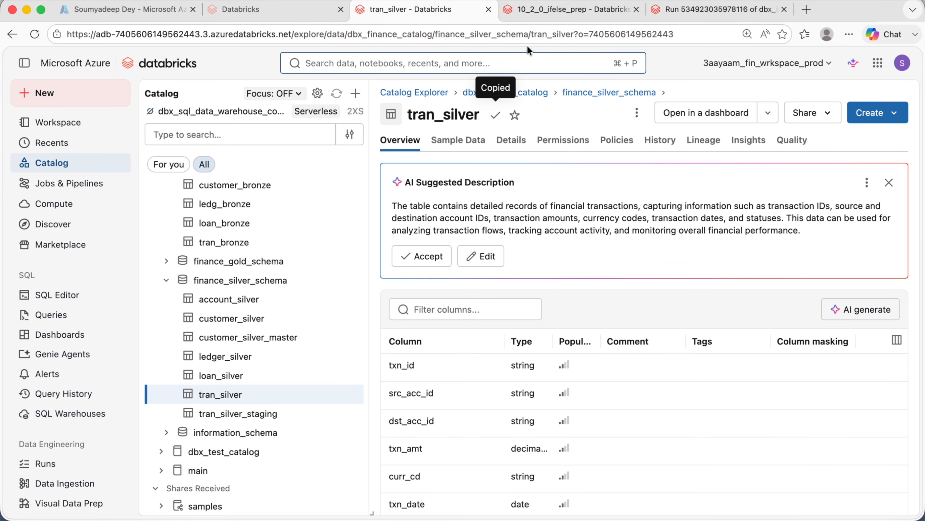
- Copy the first txn_id value from the tran_silver query results in the ifelse prep notebook
click(538, 11)
scroll(362, 350, down, 3)
scroll(445, 314, down, 4)
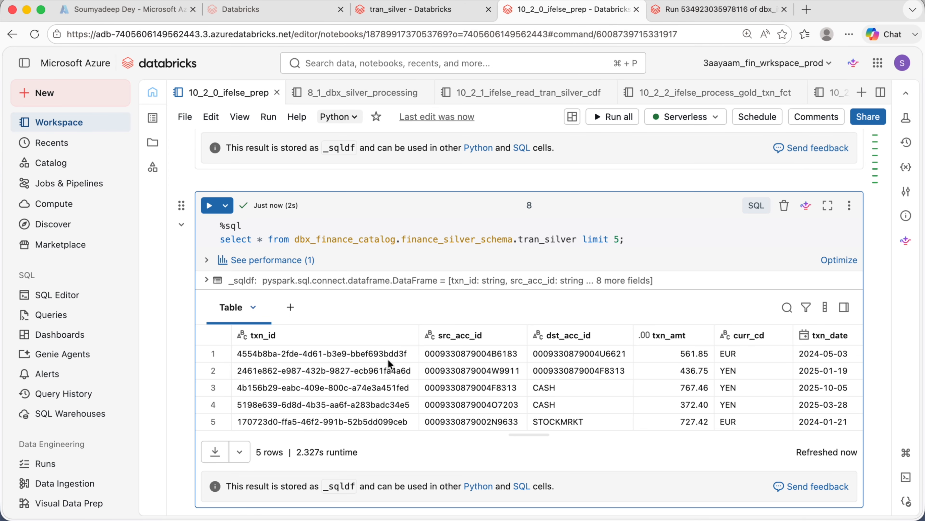
click(389, 359)
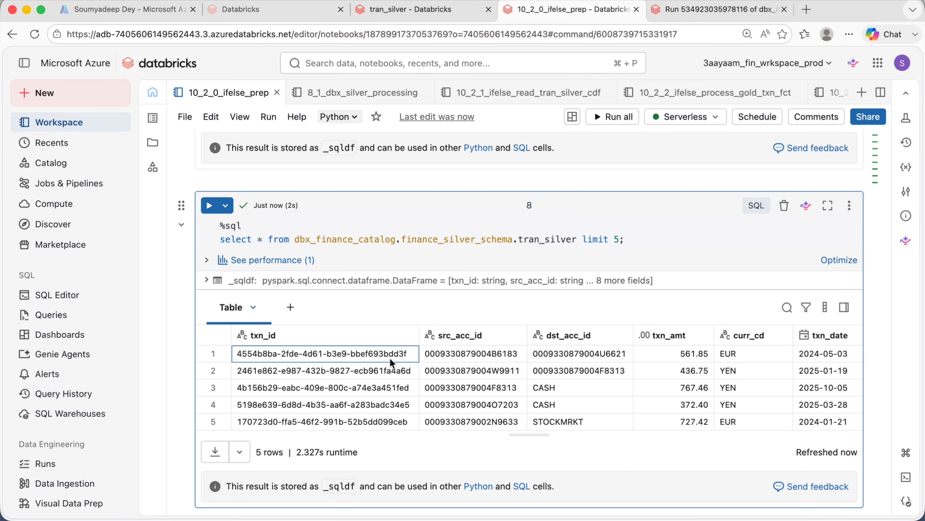
key(super+c)
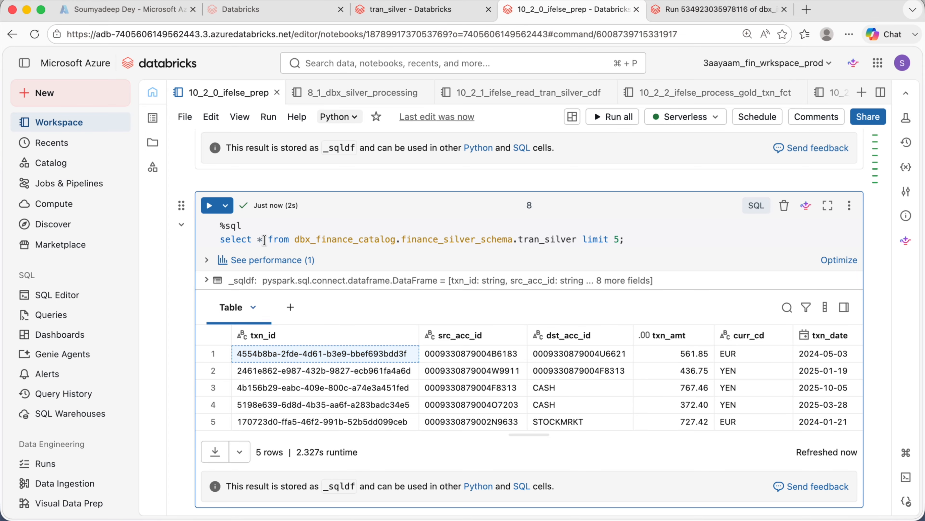
- Rewrite the cell's query as an update of tran_silver filtered where txn_id equals the copied value
click(293, 242)
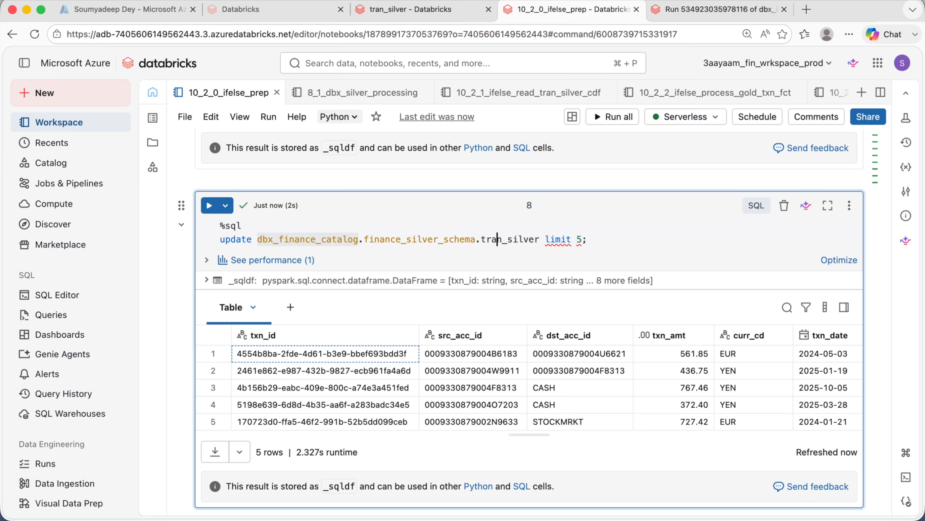
key(Right)
key(Right)
key(Right)
key(Right)
key(Right)
key(Right)
key(Right)
key(Right)
key(Right)
key(super+shift+Right)
key(BackSpace)
key(Return)
text(where txn)
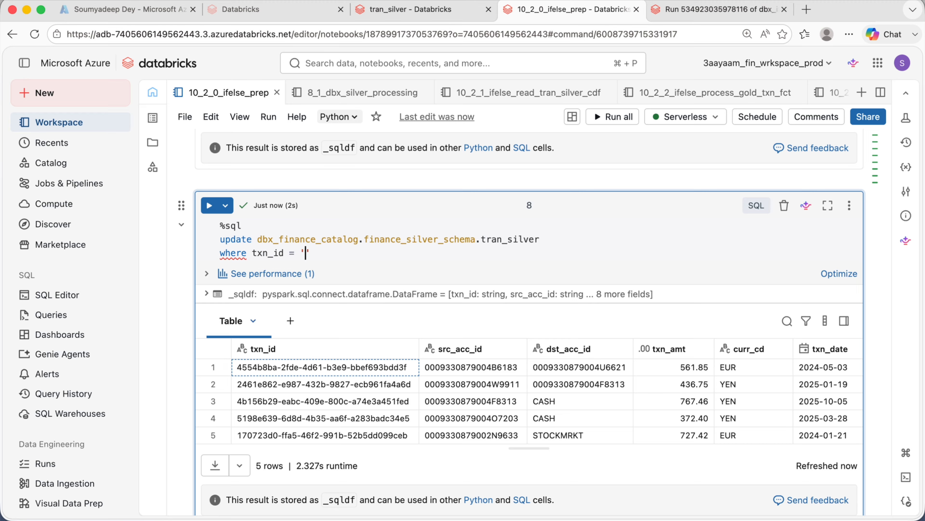
key(super+v)
text(')
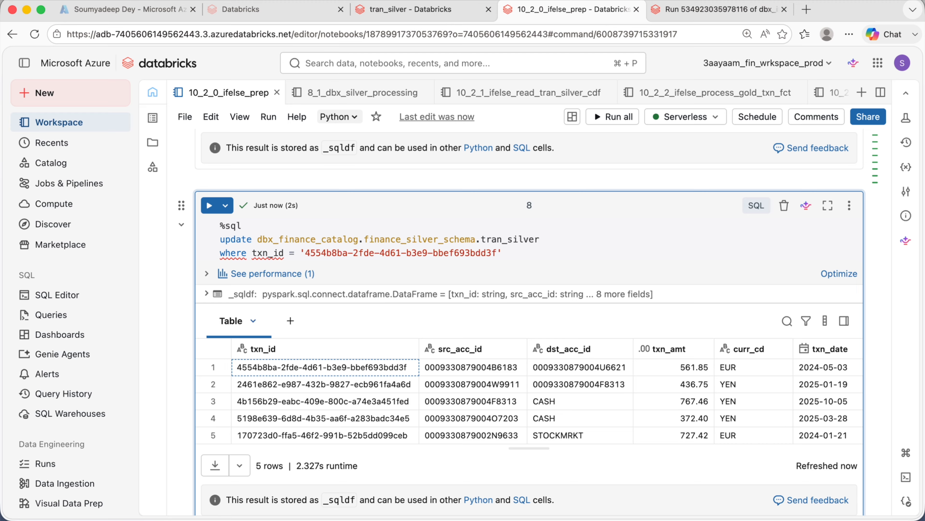
- Add set curr_cd = 'INR' to the update statement and run the cell
key(Return)
text(set curr_cd = 'INR)
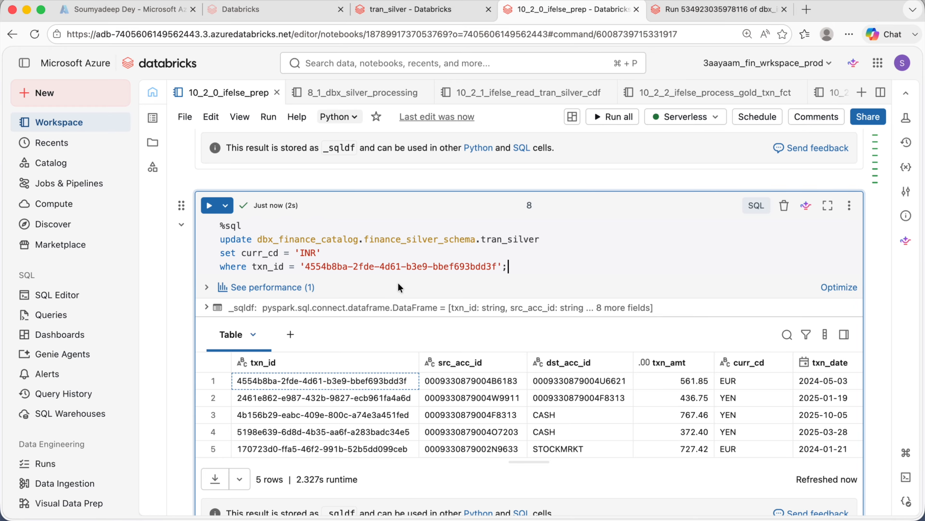
key(shift+Return)
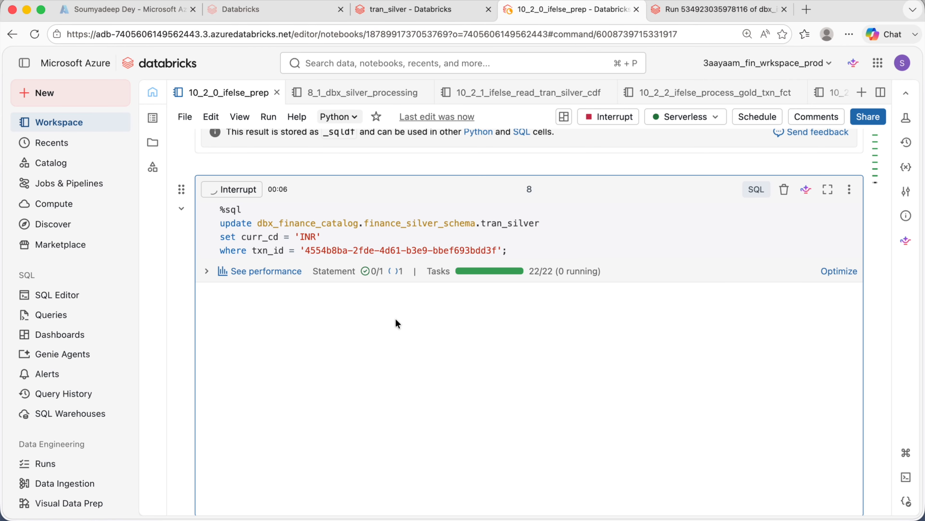
- Trigger a new run of dbx_if_else_task, open that run and zoom into its task graph
drag(545, 224, 287, 224)
click(627, 237)
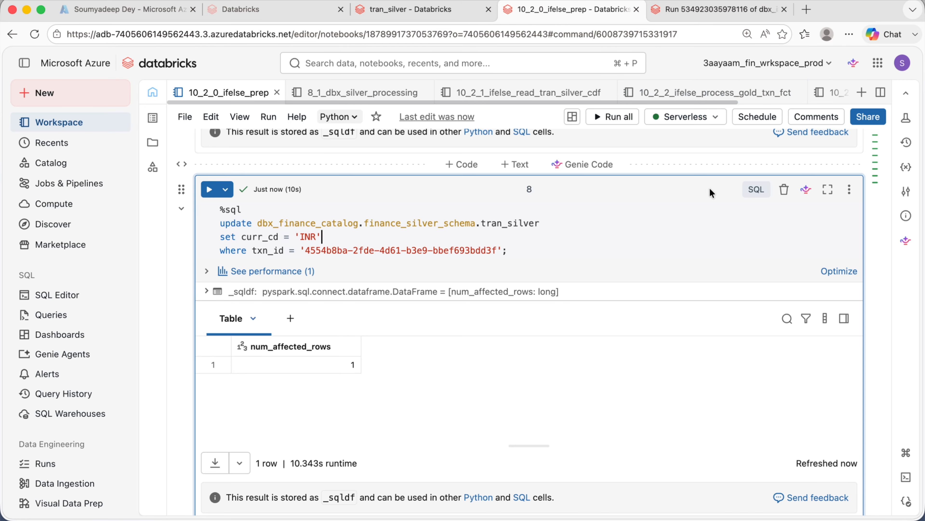
click(686, 15)
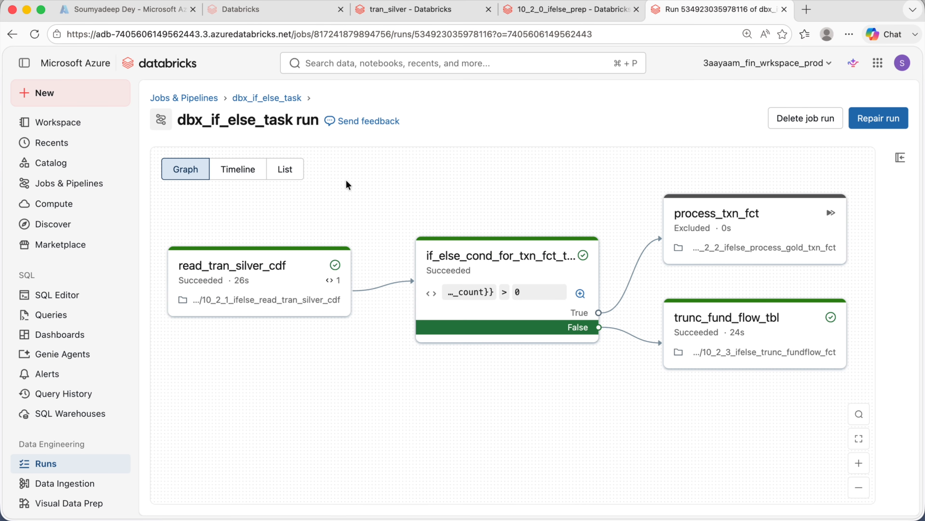
click(268, 97)
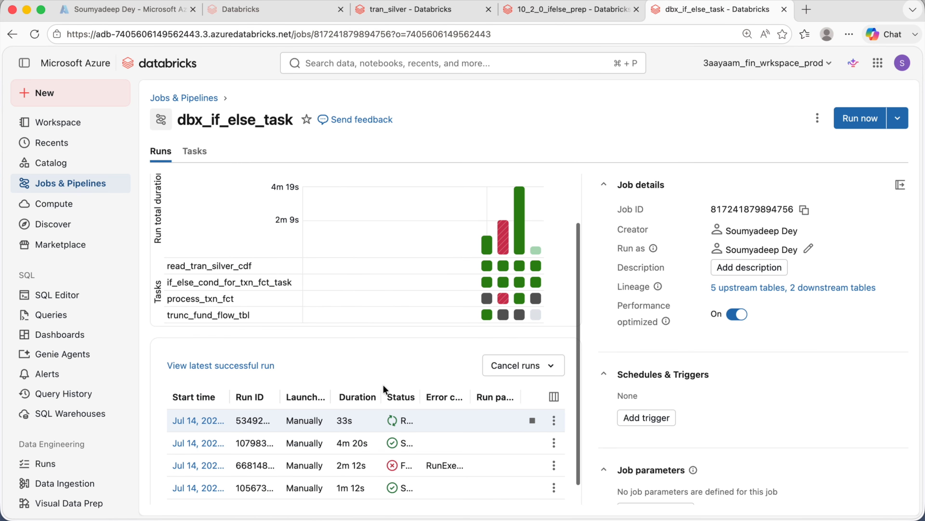
click(860, 118)
click(675, 116)
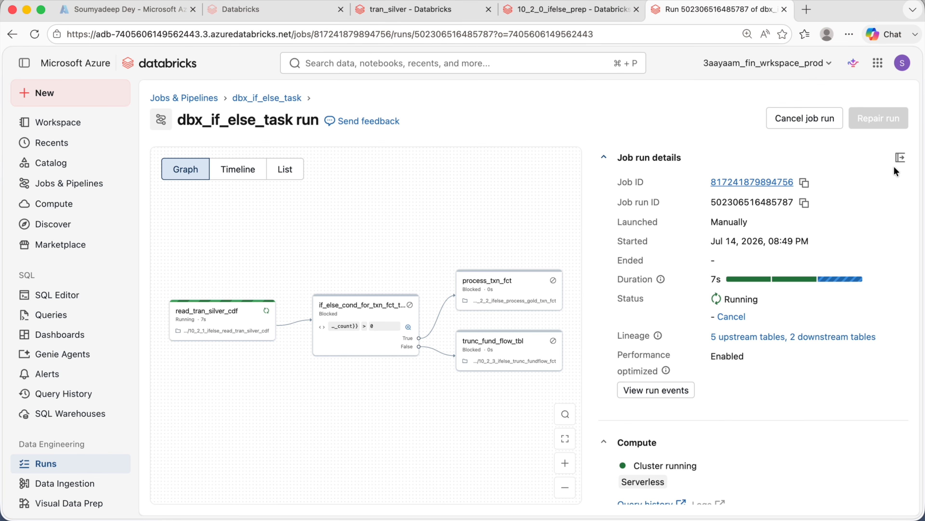
click(902, 160)
click(861, 464)
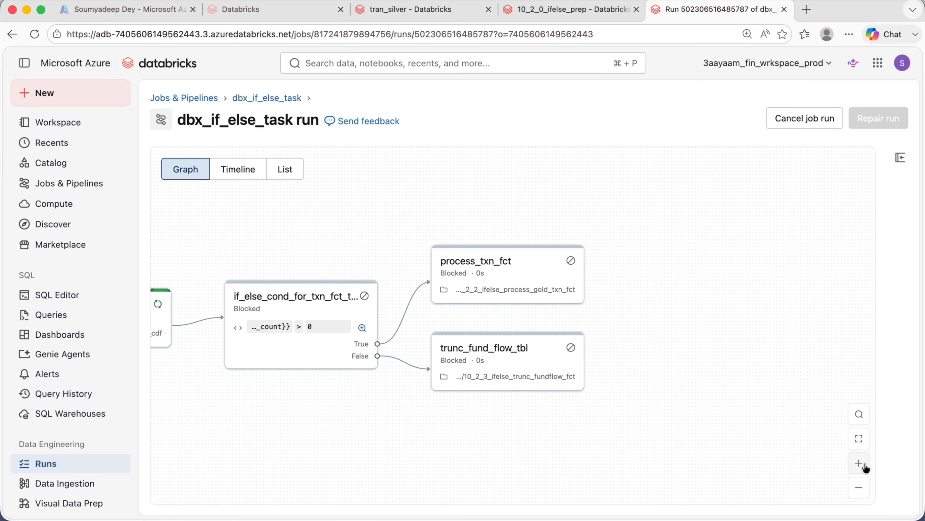